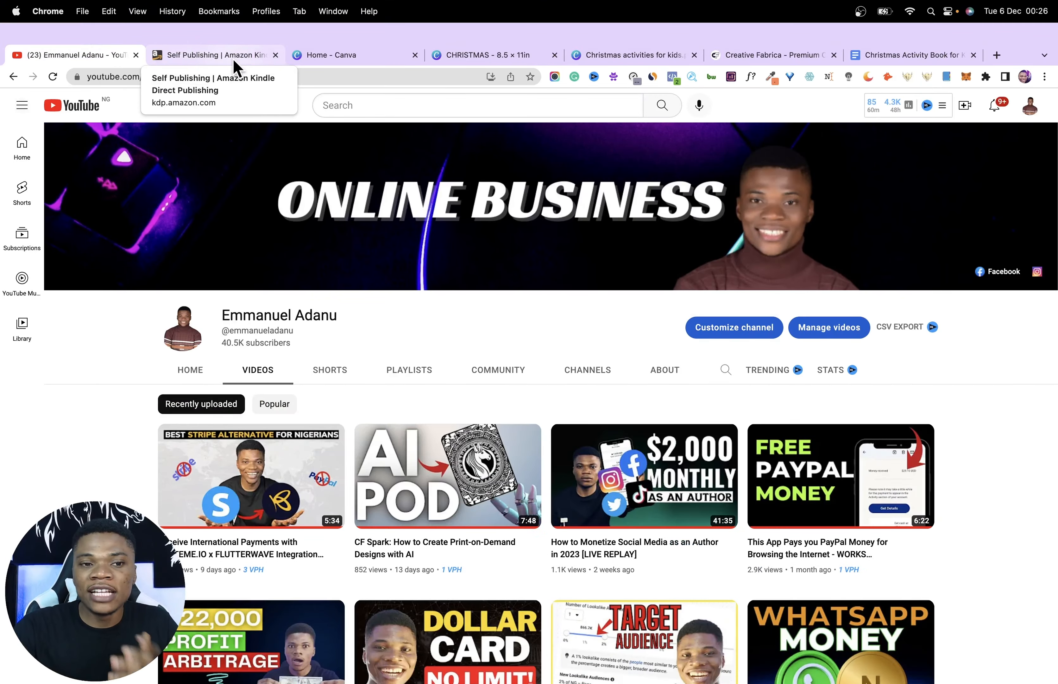
- View the Kindle Direct Publishing home page, the Canva home page and the Creative Fabrica page already open in the browser
left_click(233, 58)
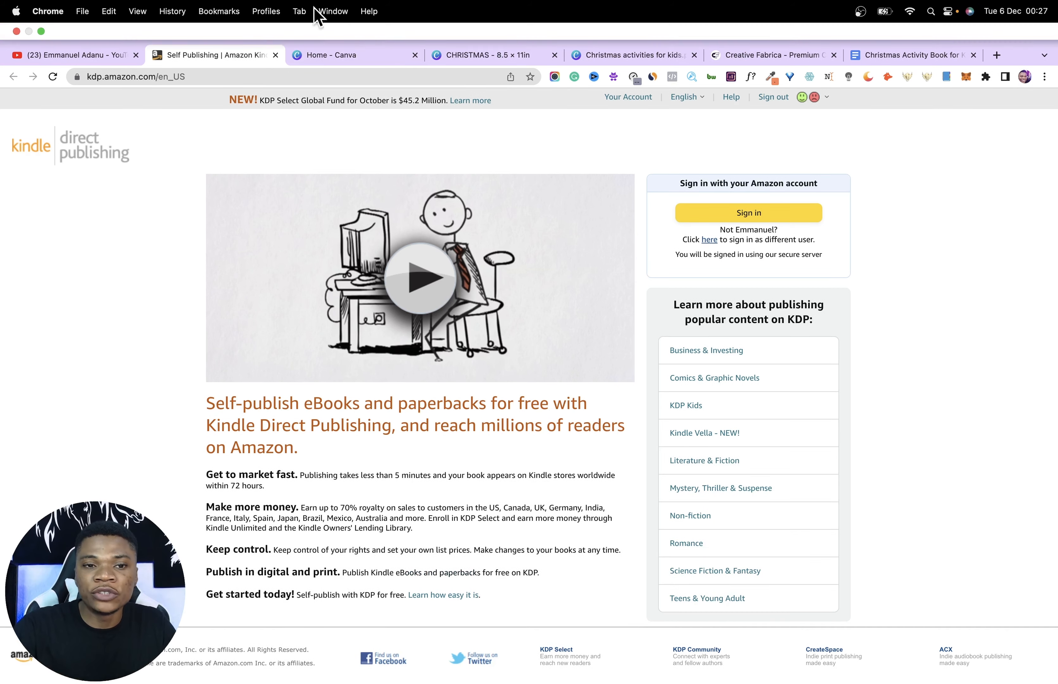
left_click(343, 57)
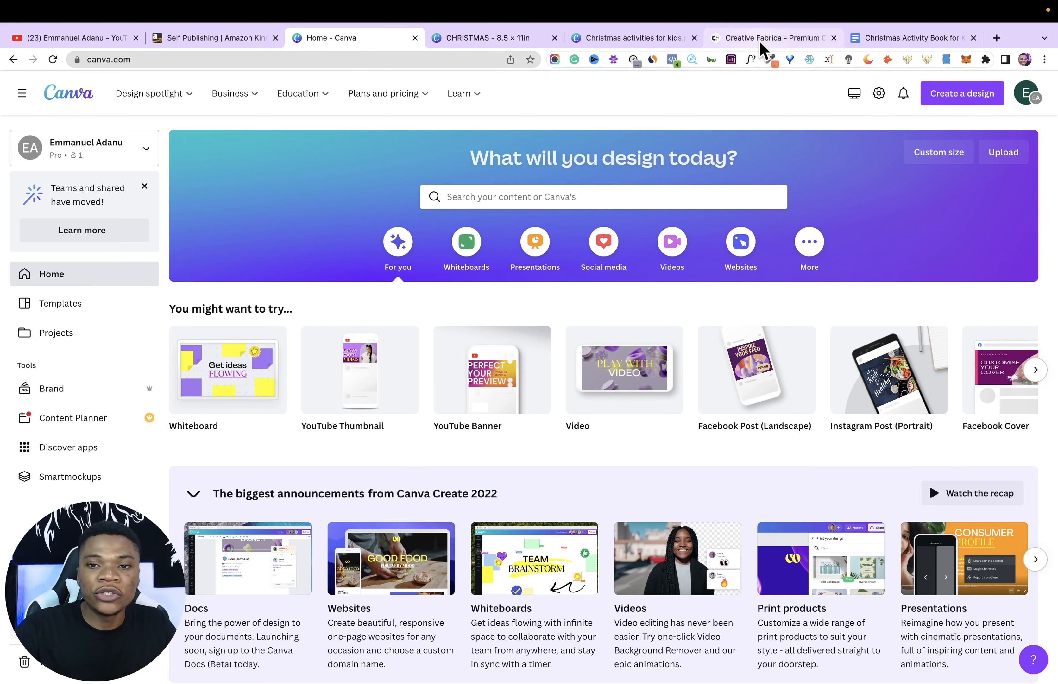
left_click(769, 38)
mouse_move(680, 88)
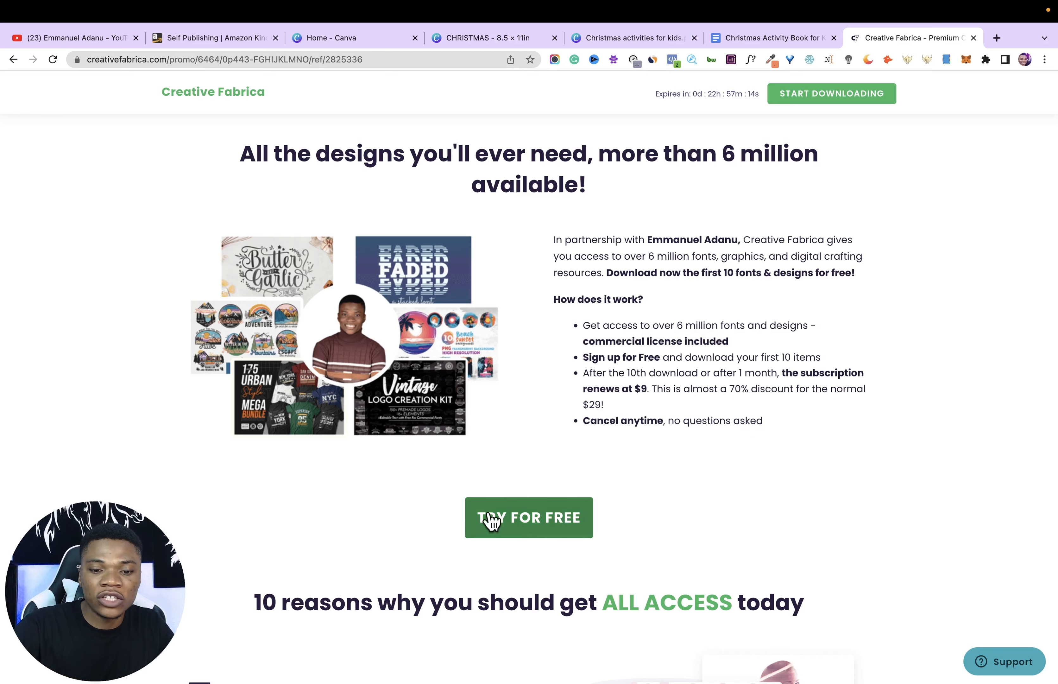
- Start the free All Access trial from the promo page and register for checkout with a Google account
left_click(515, 521)
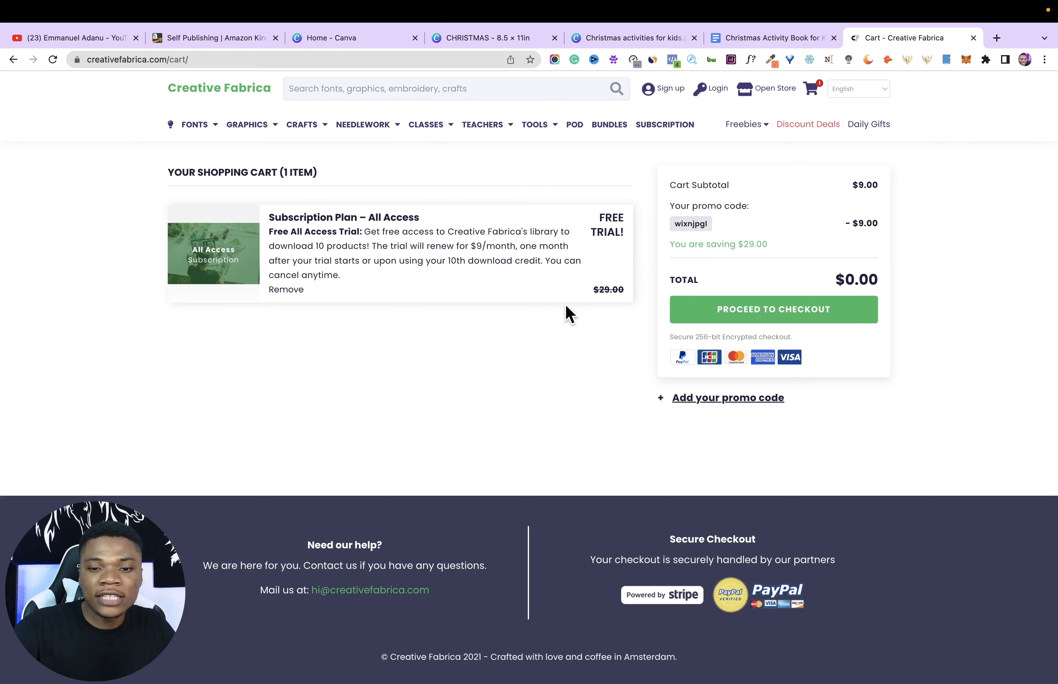
left_click(810, 311)
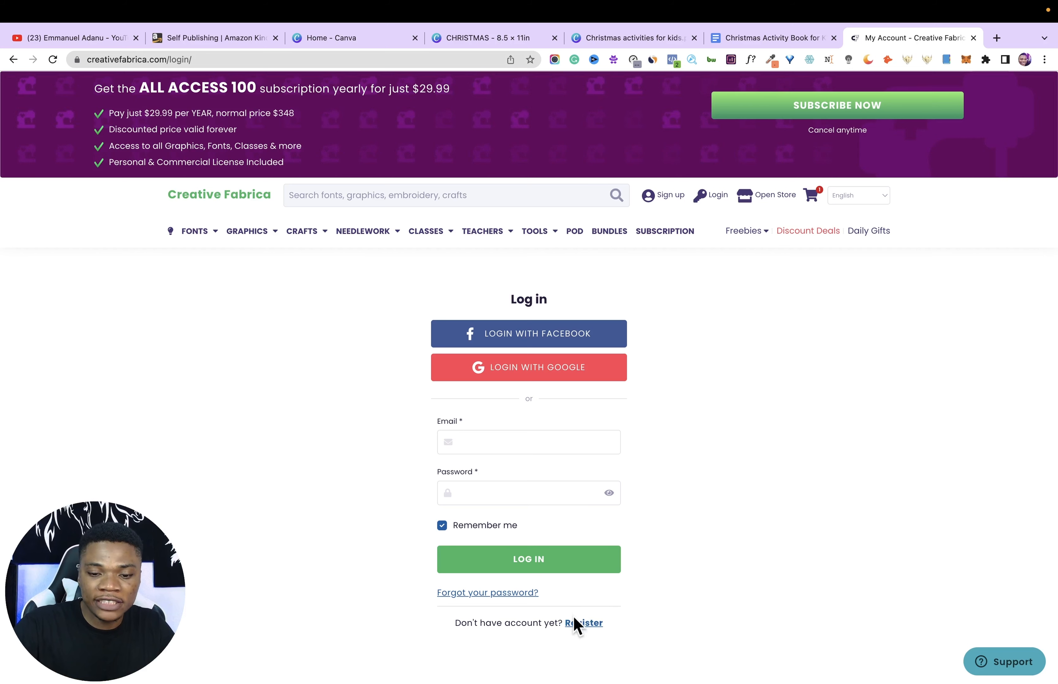
left_click(591, 624)
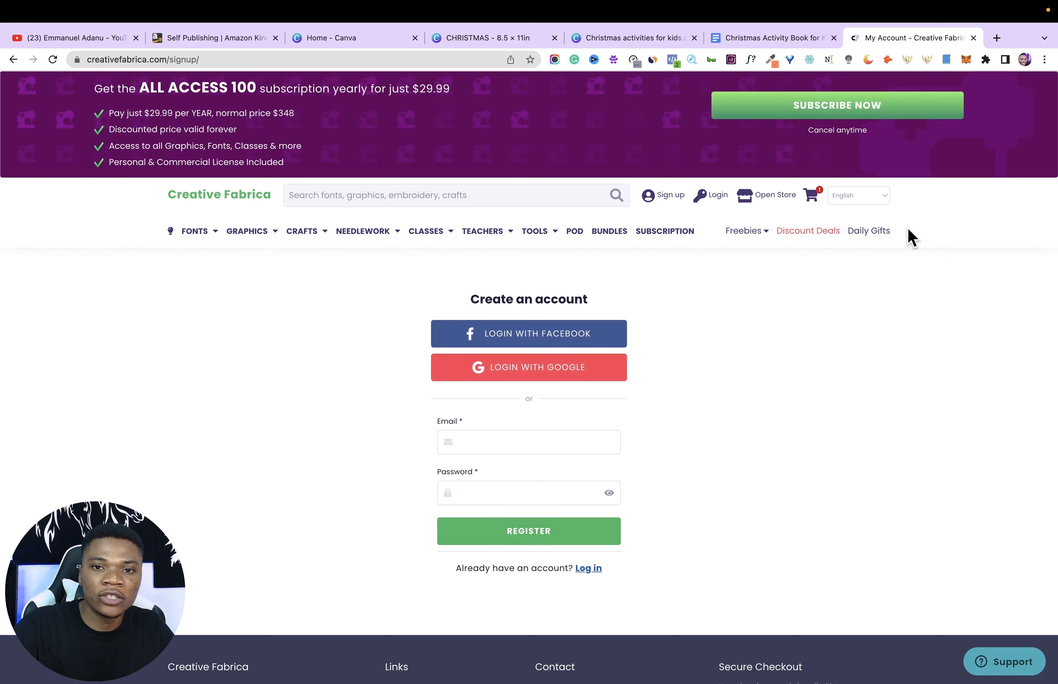
left_click(524, 369)
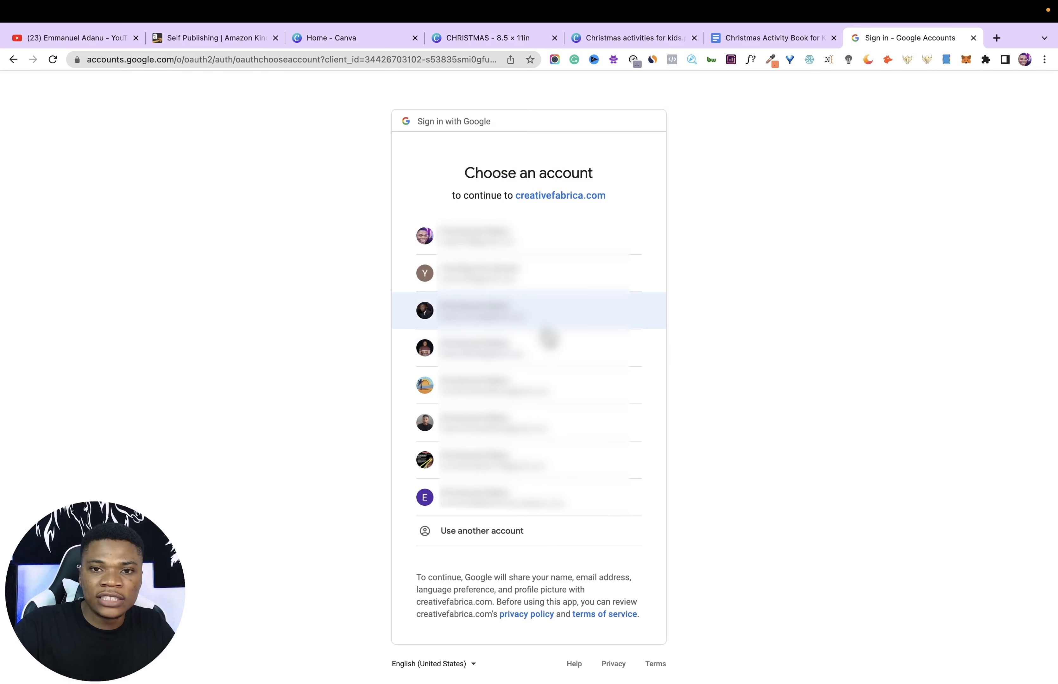
left_click(536, 462)
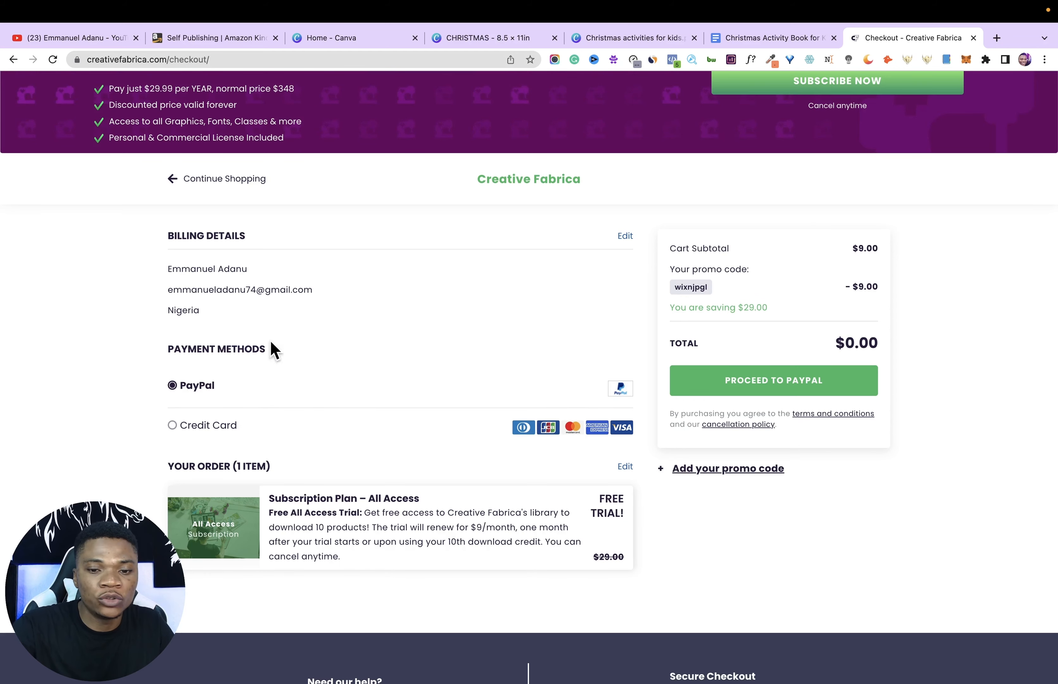
- Choose Credit Card as the payment method, enter the card number, expiry date and security code, and sign up for the trial
left_click(171, 426)
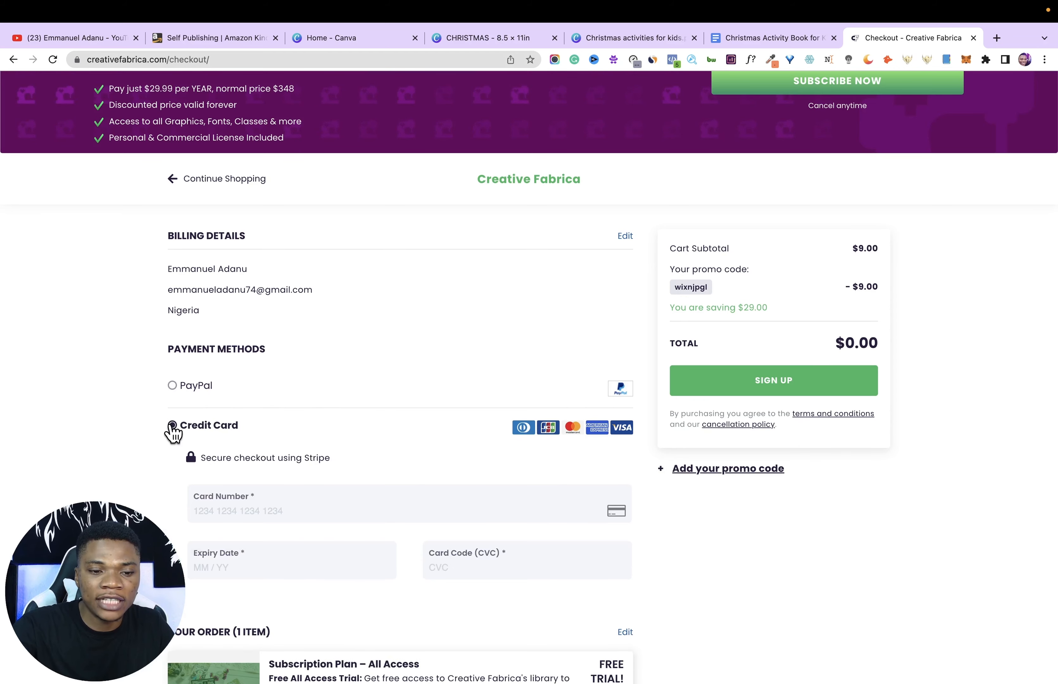
scroll(455, 450, "down", 5)
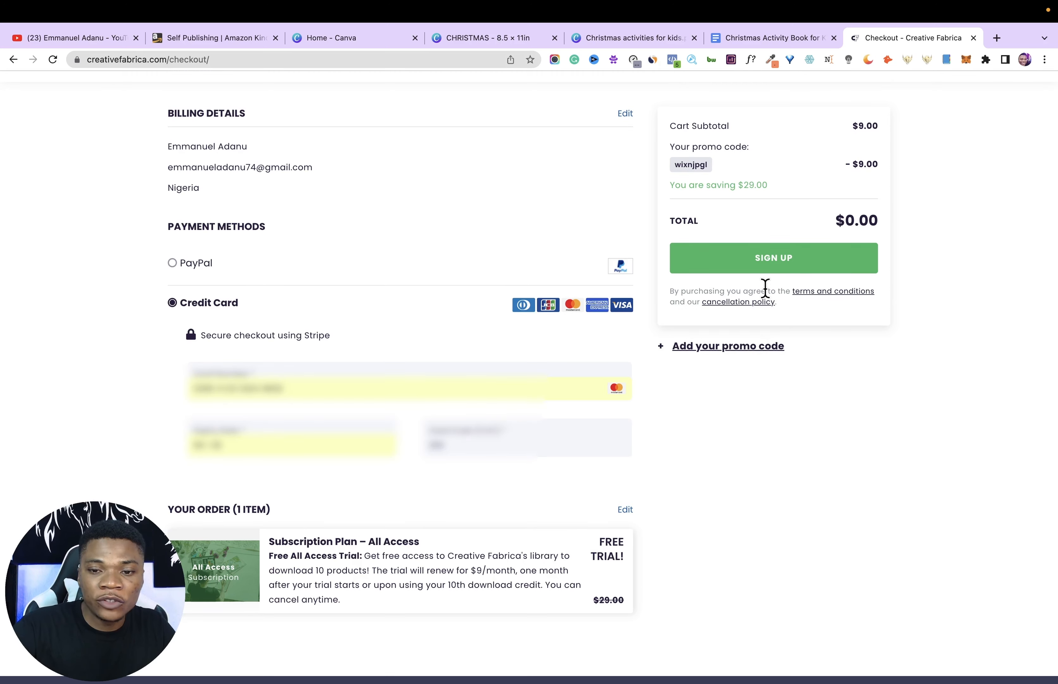
left_click(774, 263)
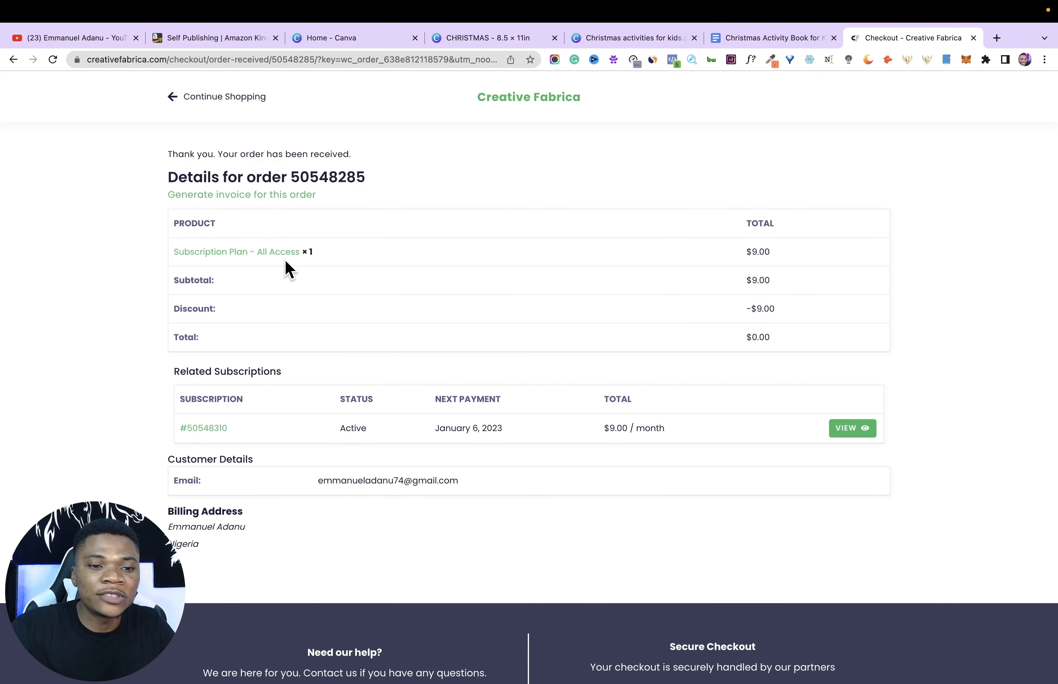
- Search Creative Fabrica for "Christmas" and filter the results to the KDP Interiors category
left_click(262, 252)
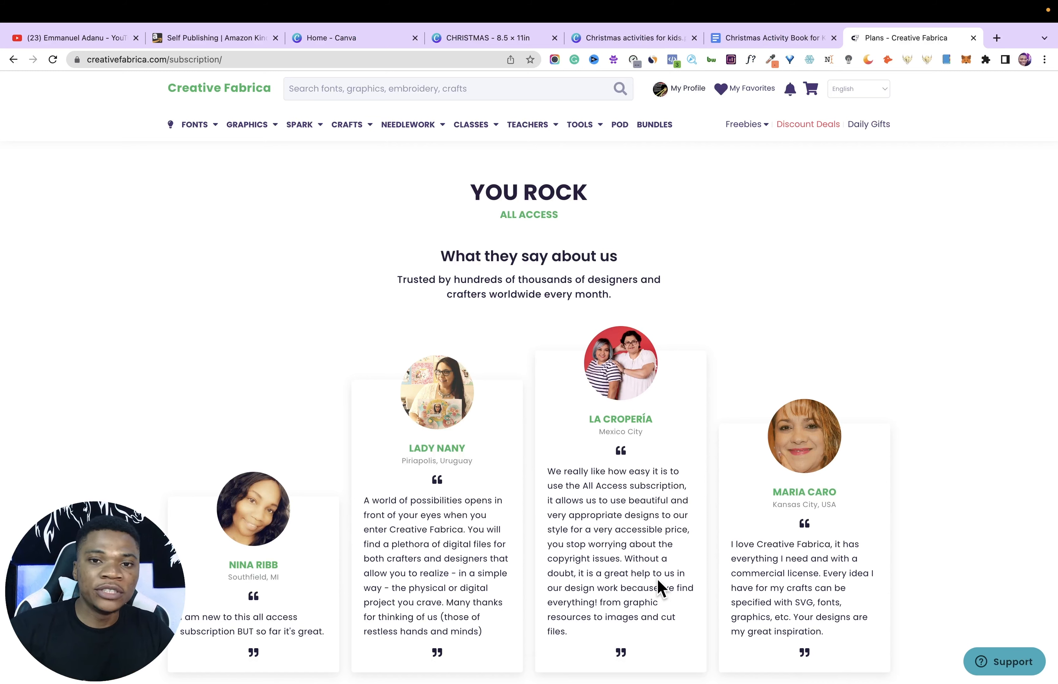
mouse_move(302, 134)
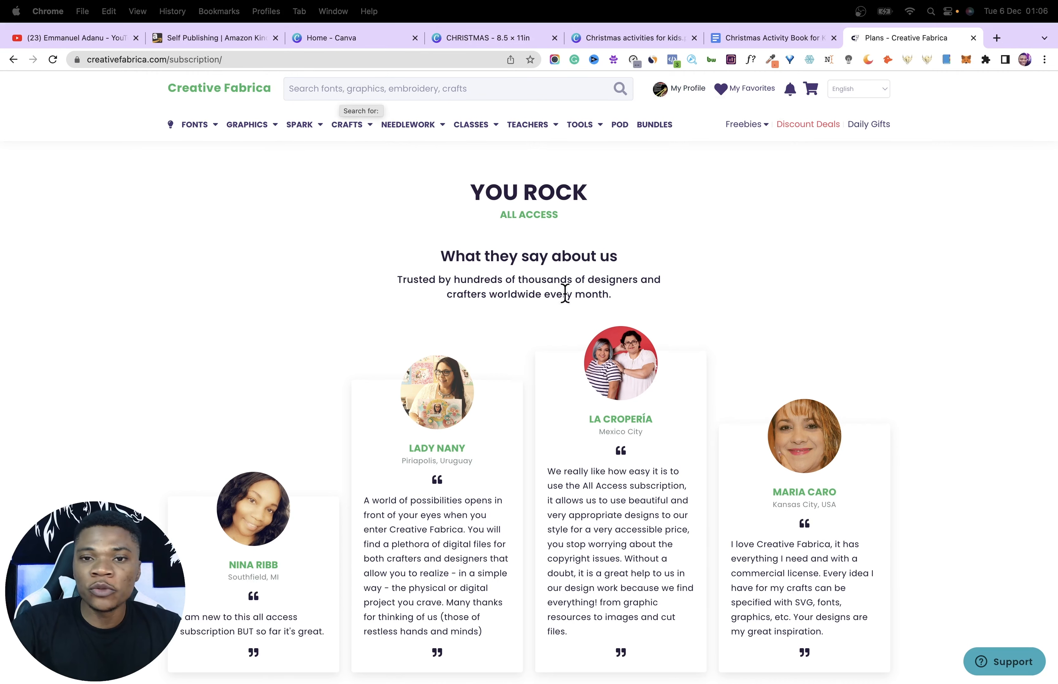
left_click(319, 89)
type("Christ")
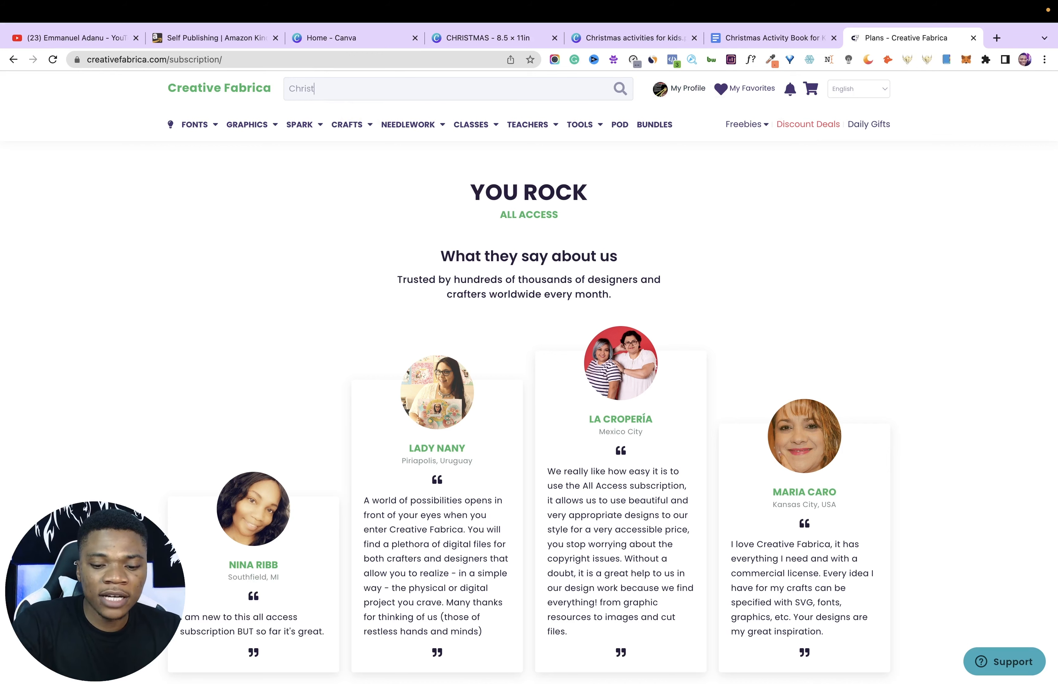
type("mas")
key("Return")
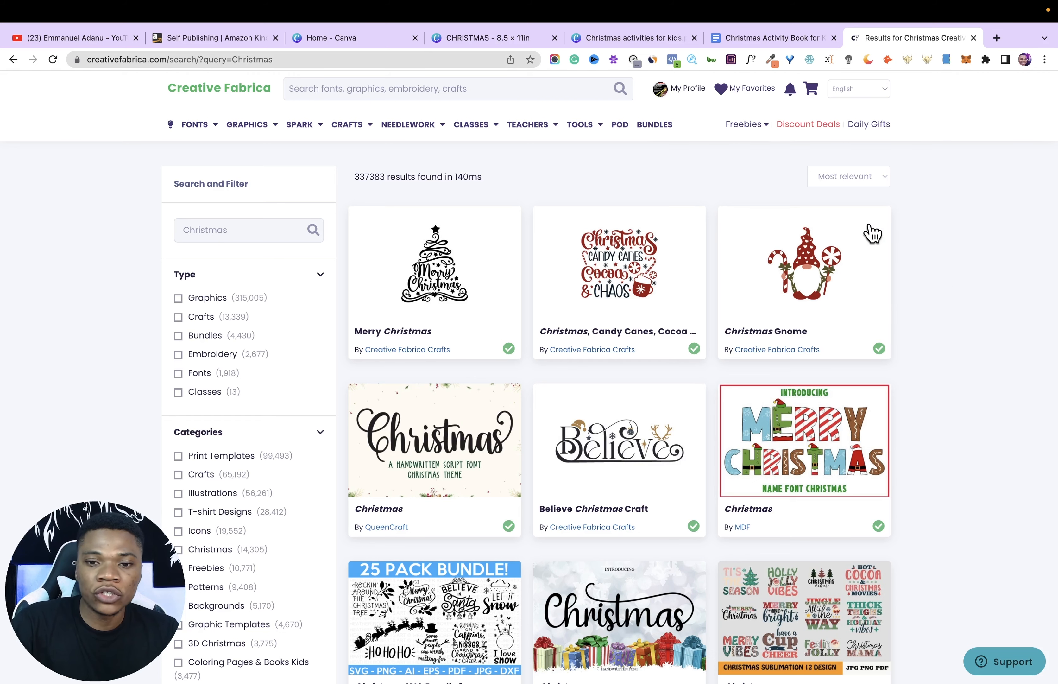
scroll(949, 240, "down", 4)
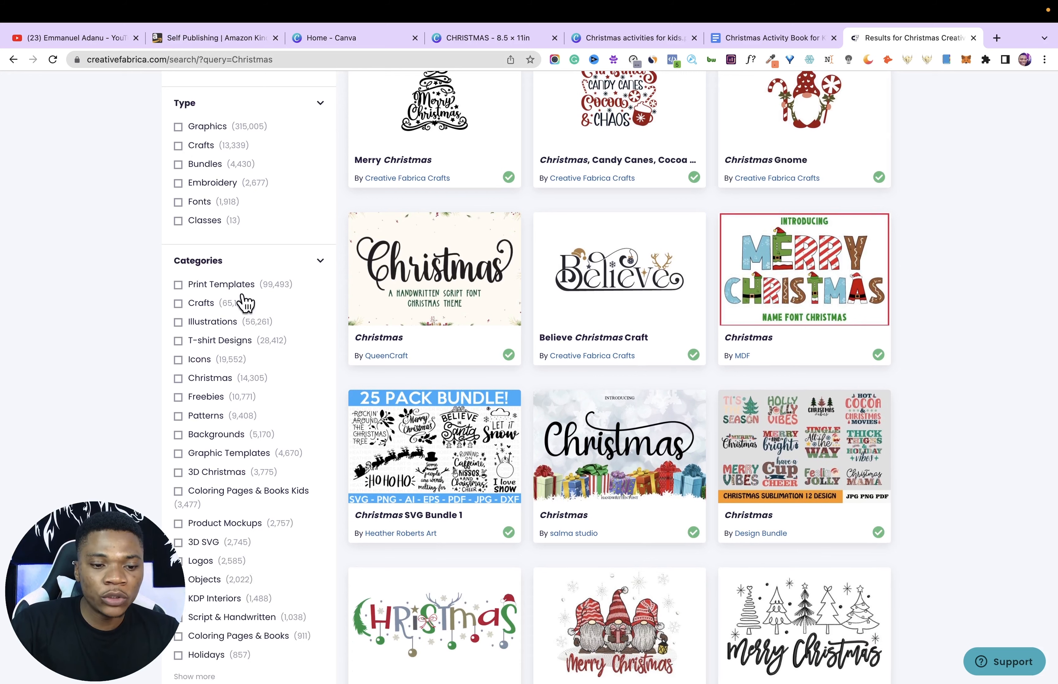
left_click(185, 601)
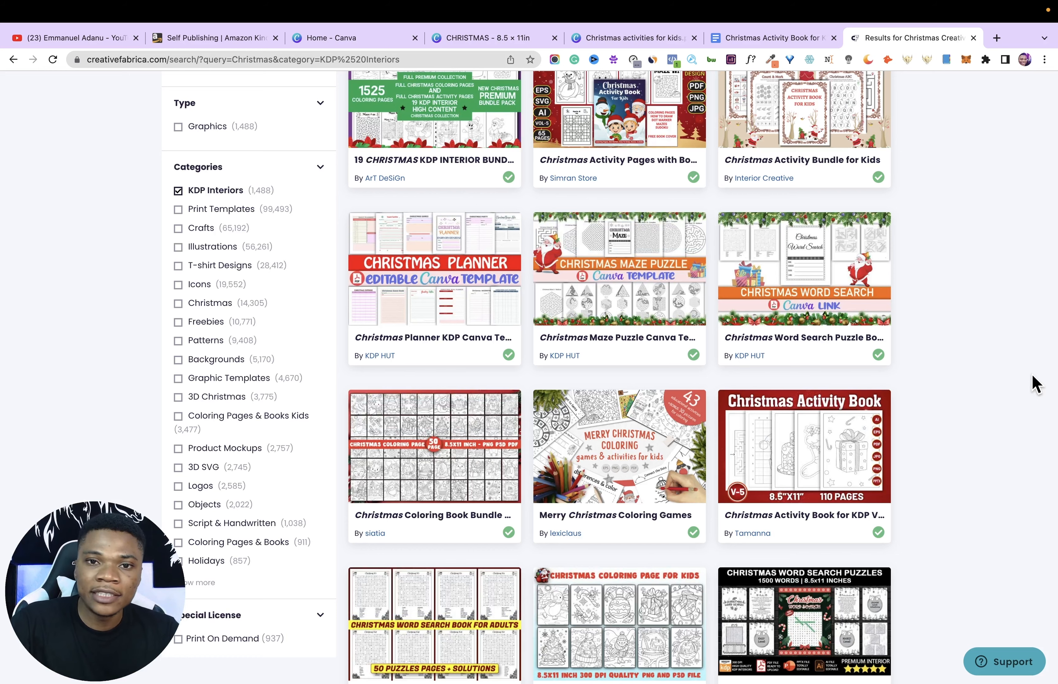
- Find the Christmas Activity Book for Kids by SheetWork in the filtered results and download it
scroll(1034, 384, "up", 4)
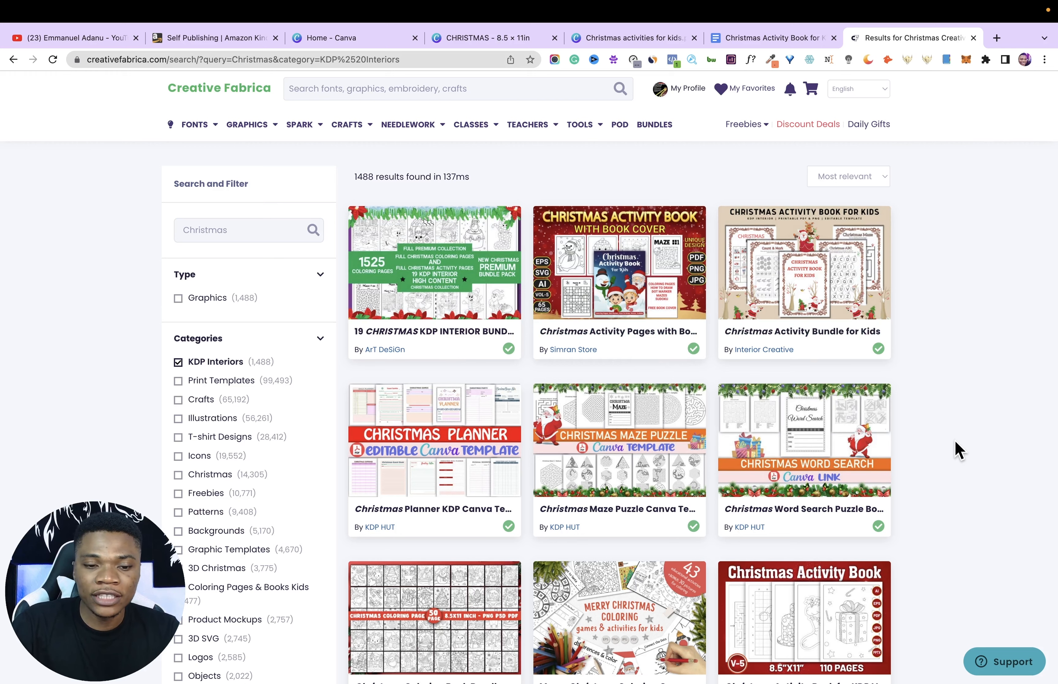
scroll(955, 450, "down", 3)
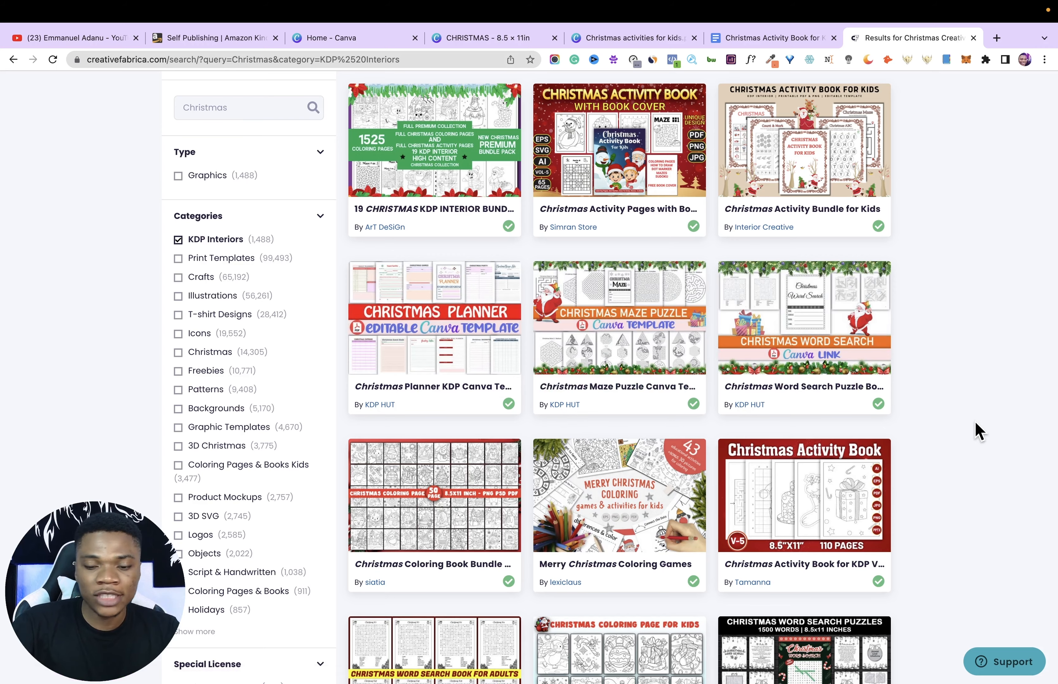
scroll(976, 430, "down", 3)
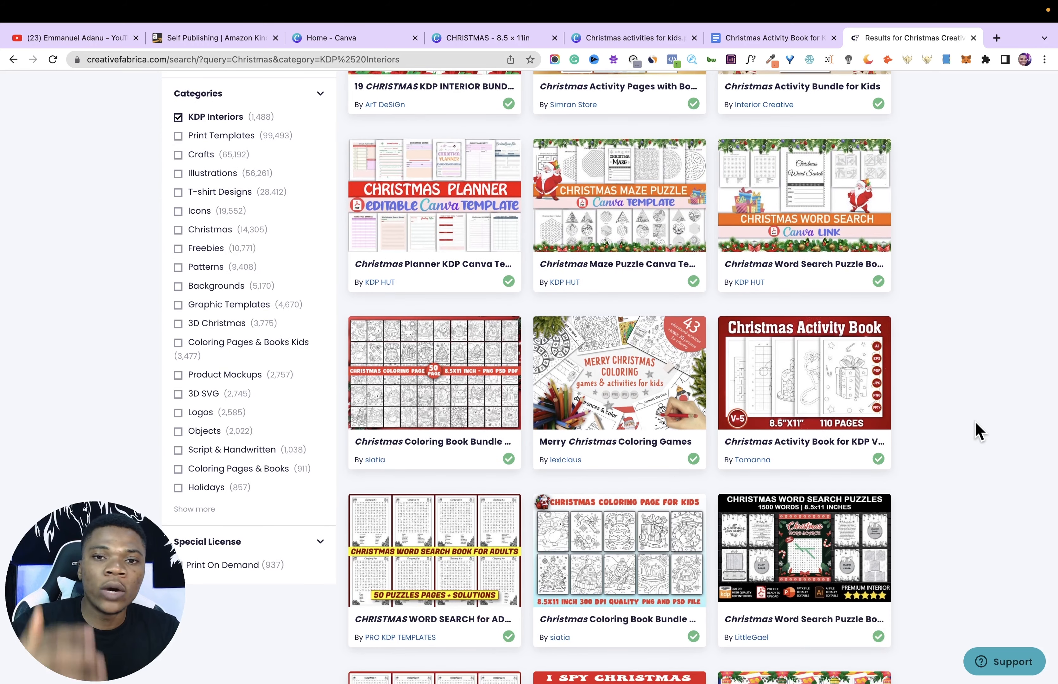
scroll(909, 298, "down", 10)
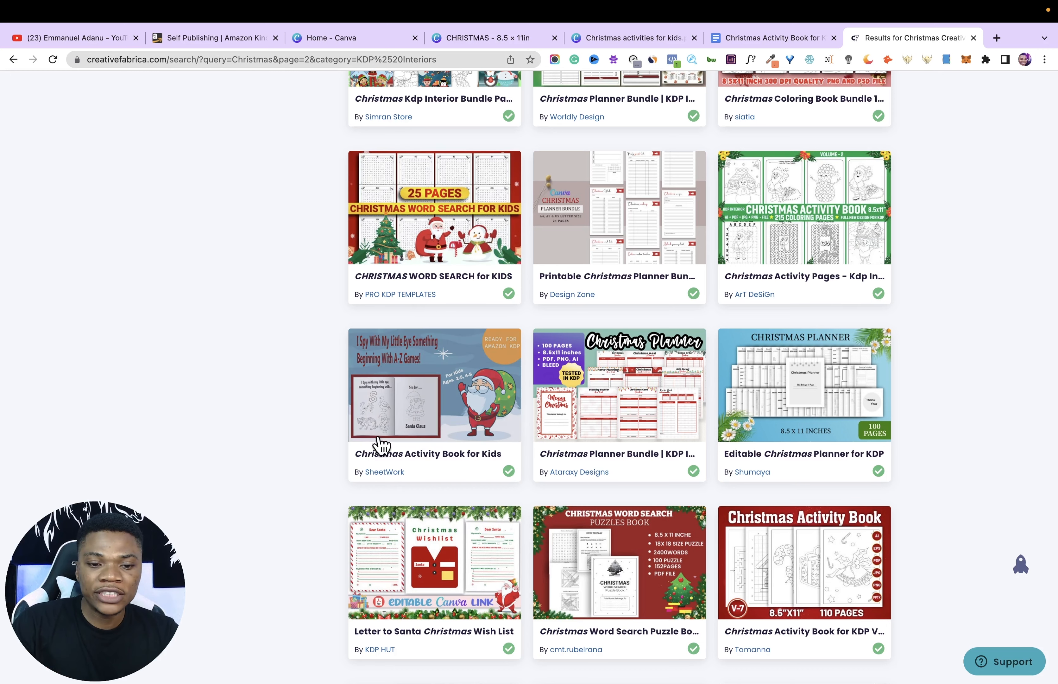
left_click(446, 454)
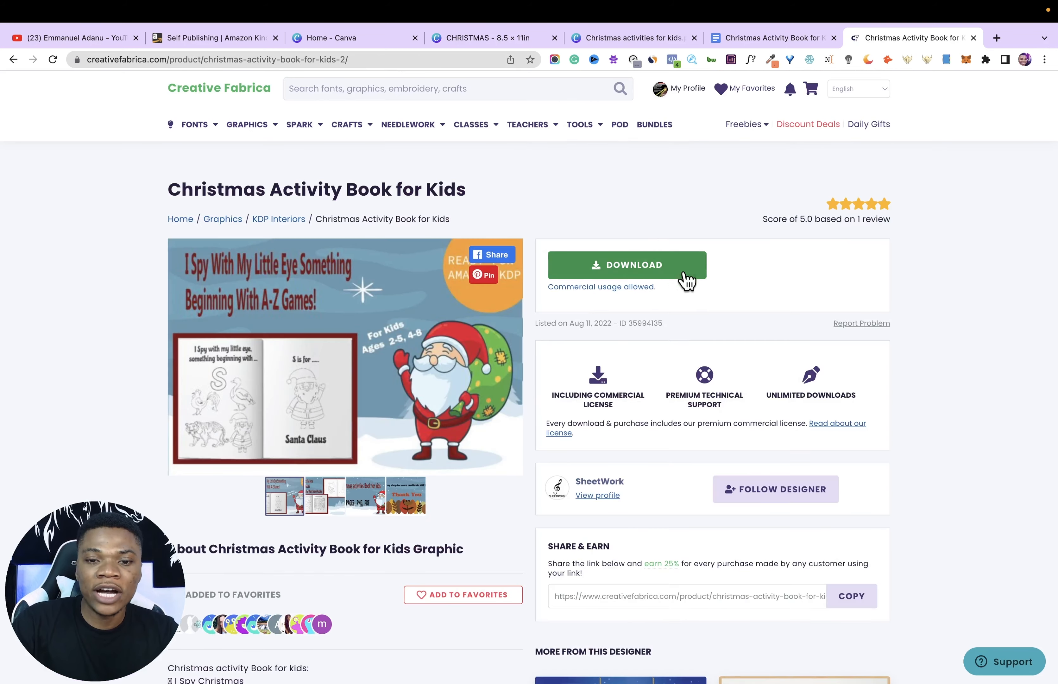
left_click(633, 266)
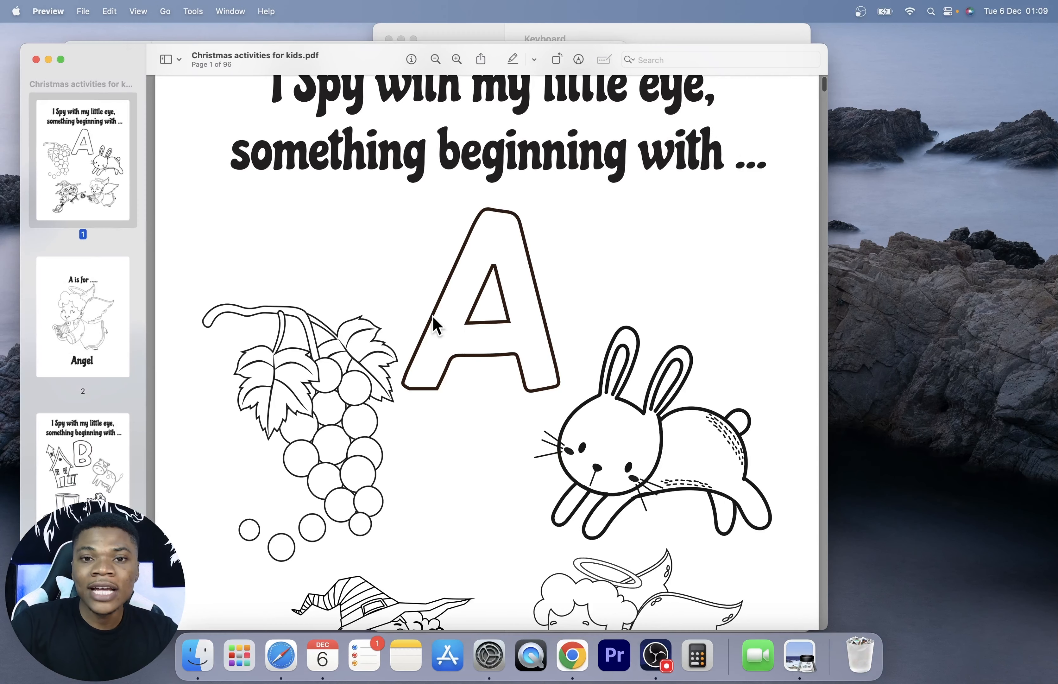
- Look through the opening pages of the downloaded Christmas activities for kids.pdf in Preview
scroll(434, 316, "down", 20)
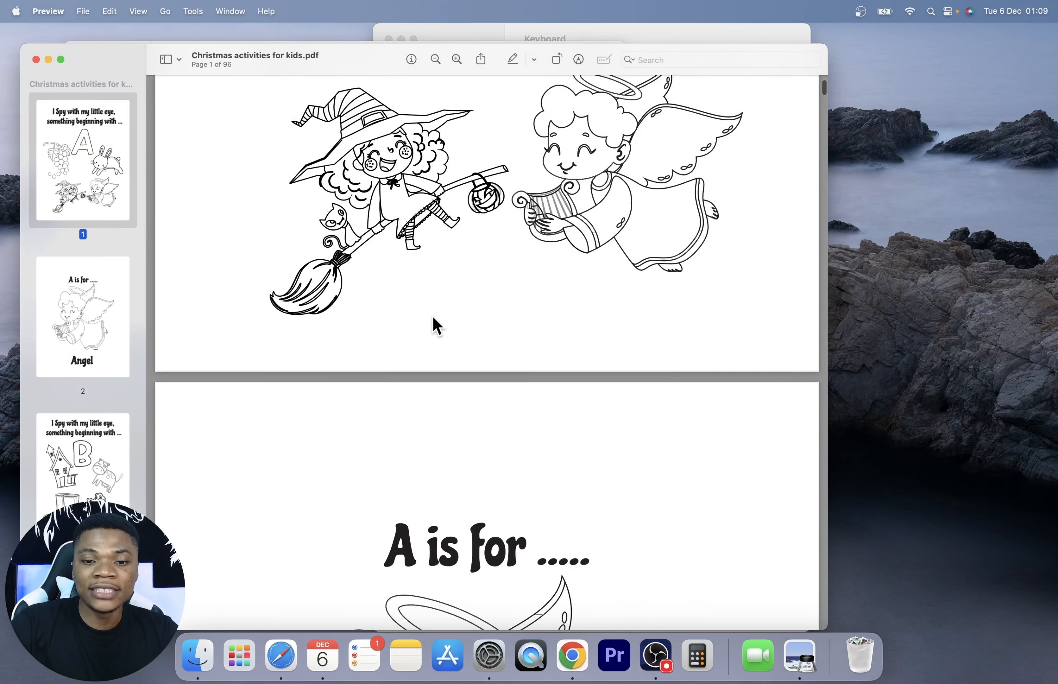
scroll(433, 317, "down", 15)
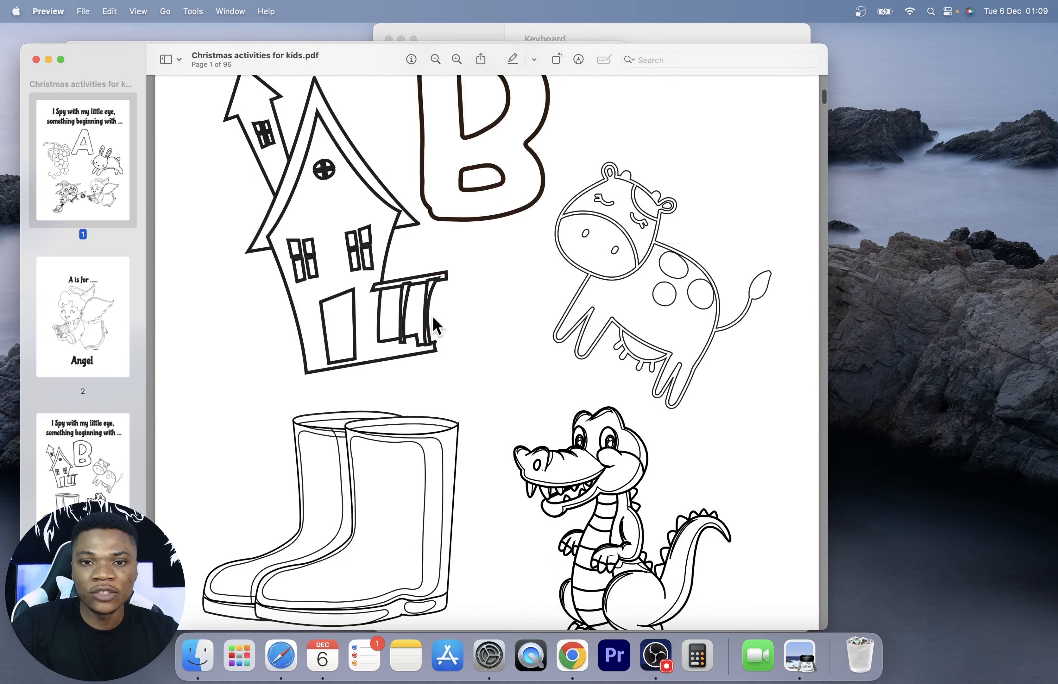
left_click(572, 655)
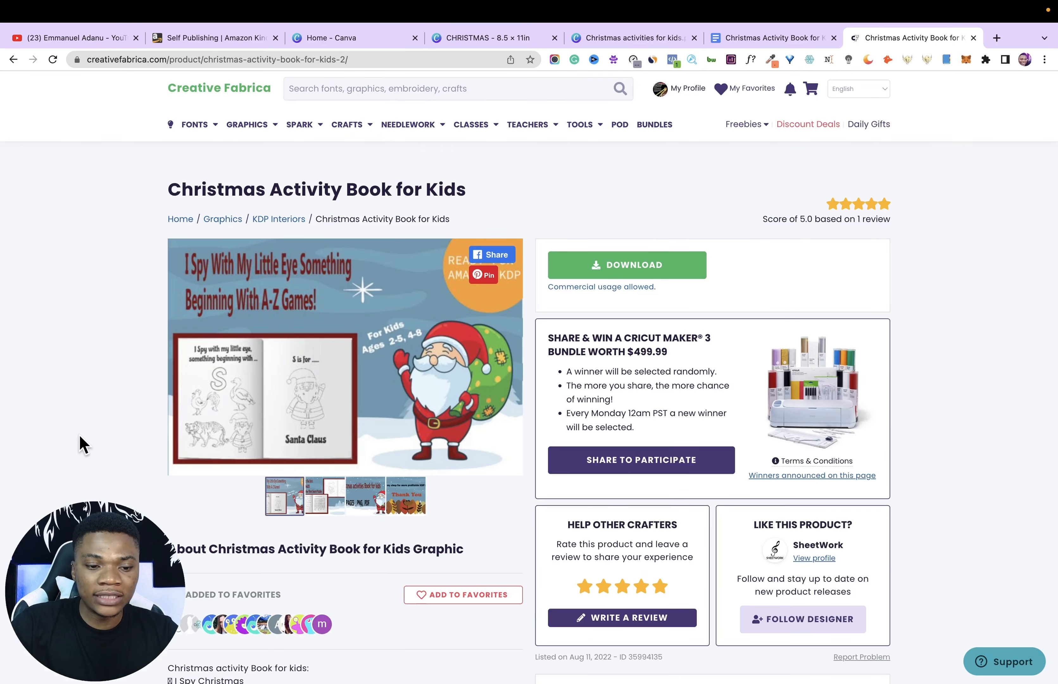
scroll(82, 444, "down", 7)
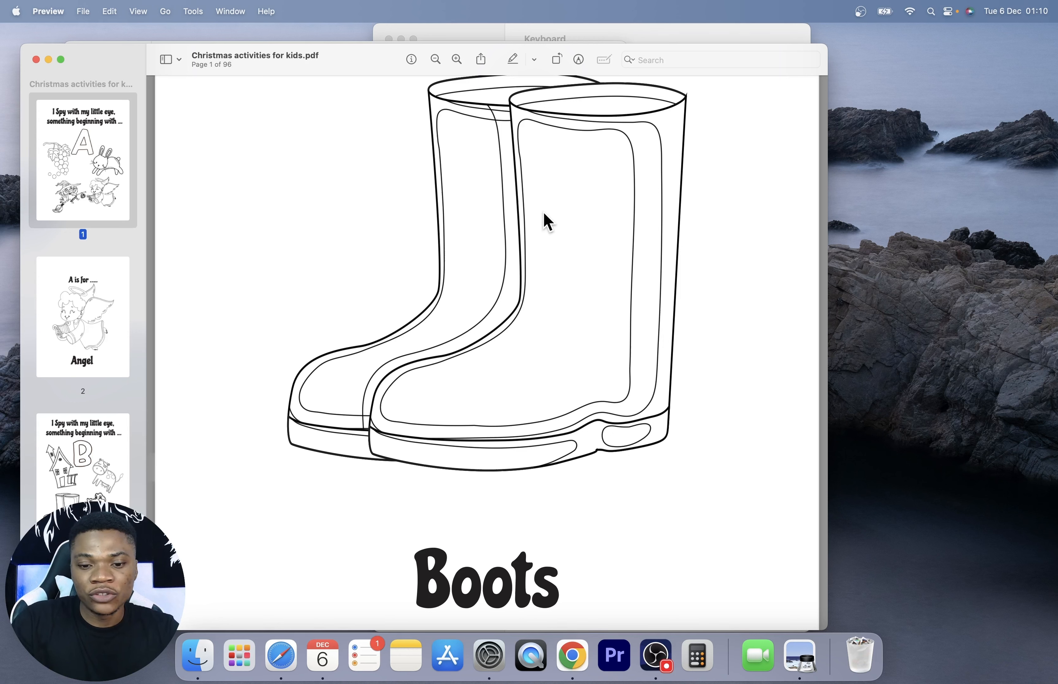
- Switch to Canva in Chrome and upload Christmas activities for kids.pdf from the Christmas activities for kids 2 folder in Downloads
left_click(571, 657)
left_click(337, 39)
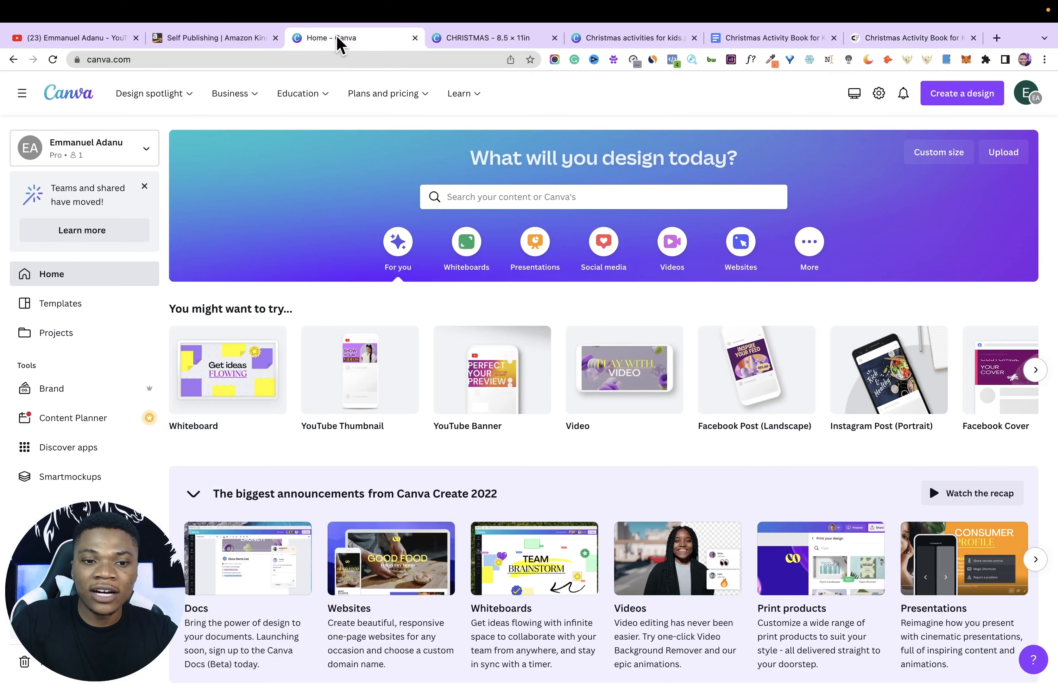
left_click(1005, 153)
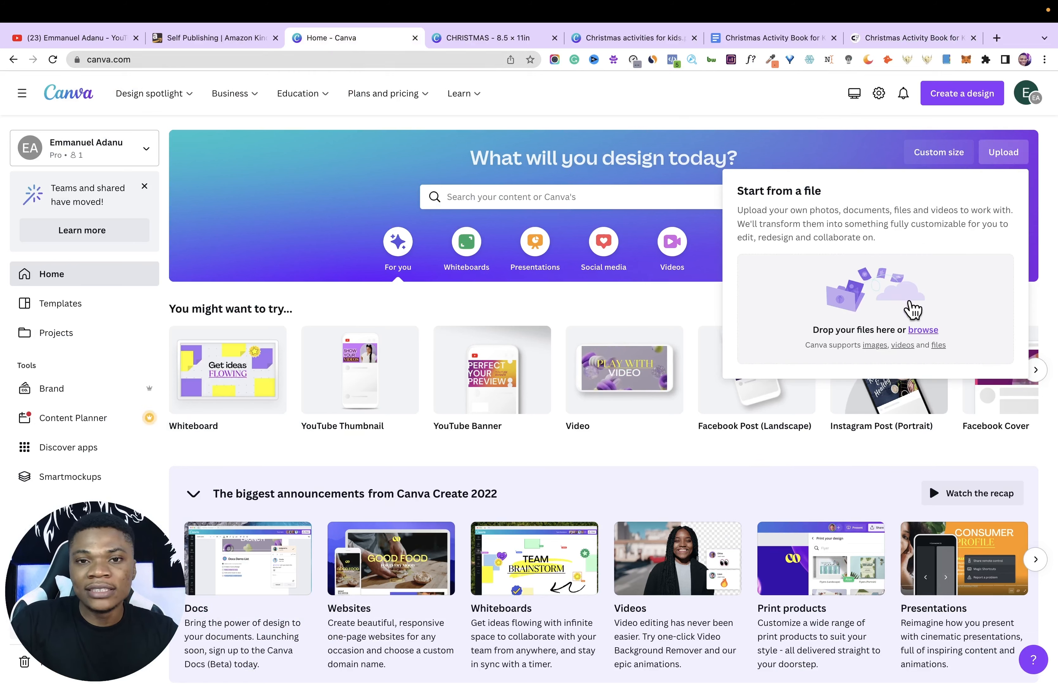
left_click(923, 330)
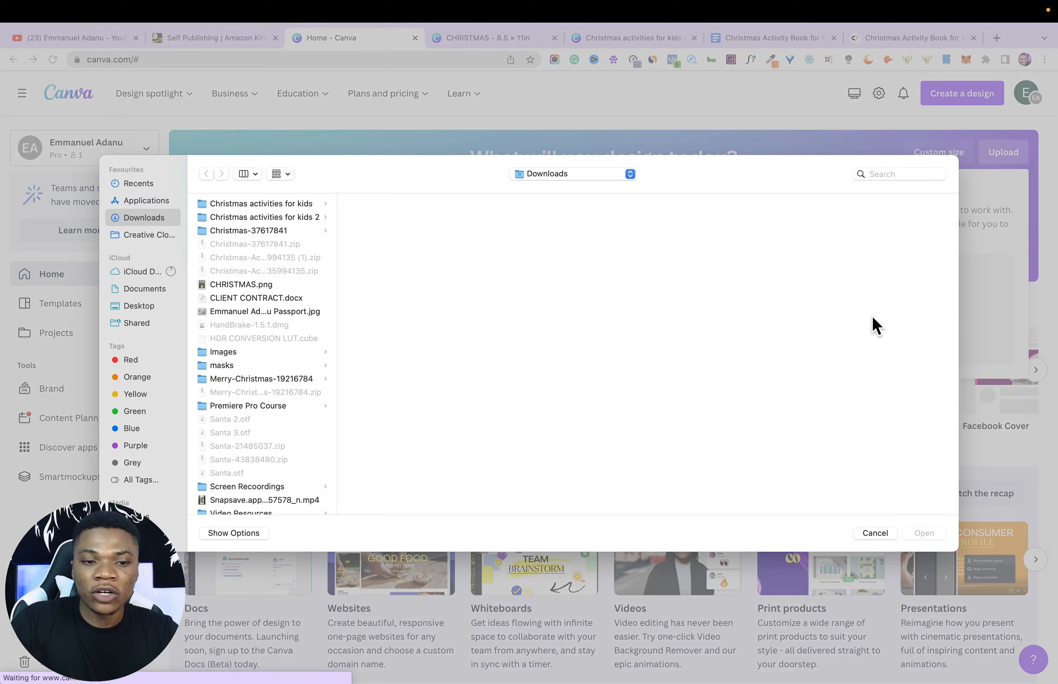
left_click(262, 216)
left_click(425, 205)
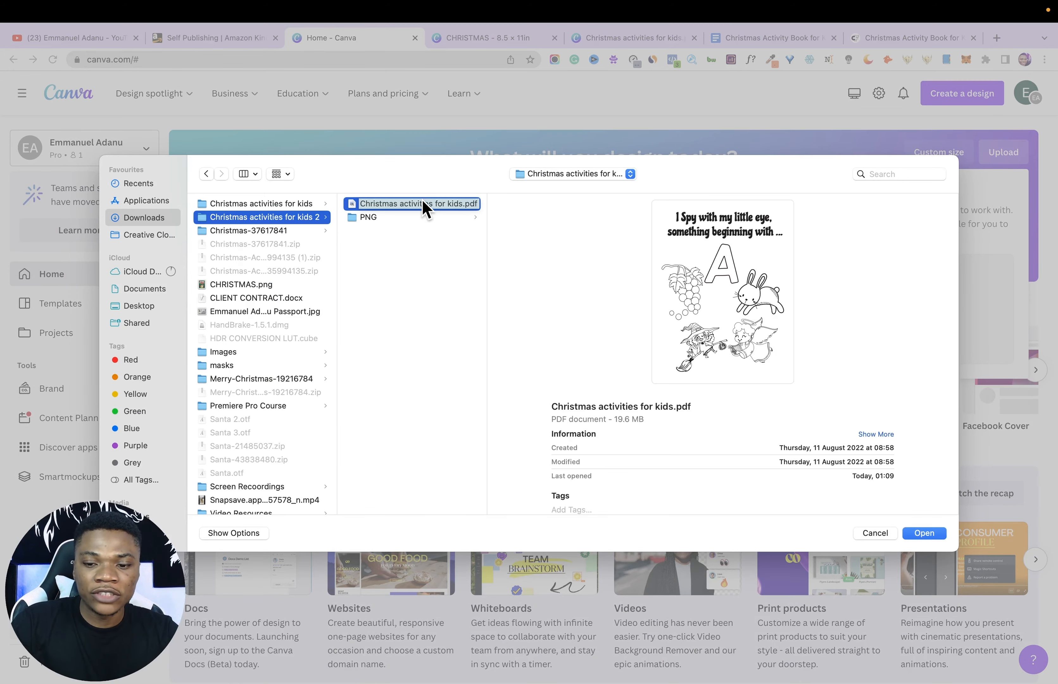
left_click(924, 532)
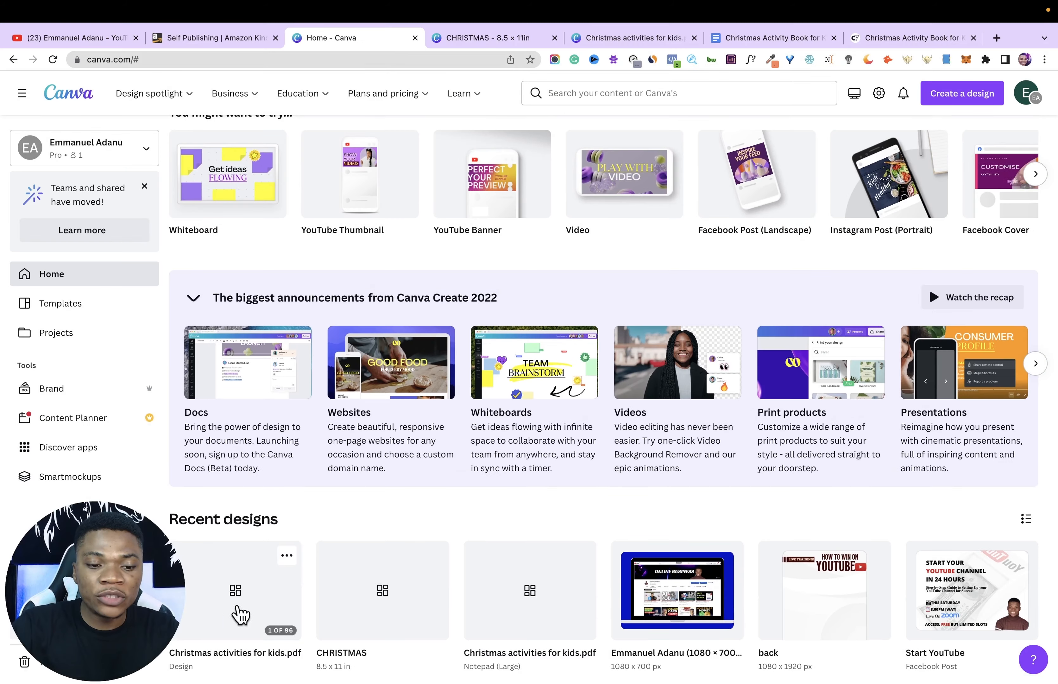
- Open the imported Christmas activities for kids.pdf design in the Canva editor and review its first pages
left_click(230, 585)
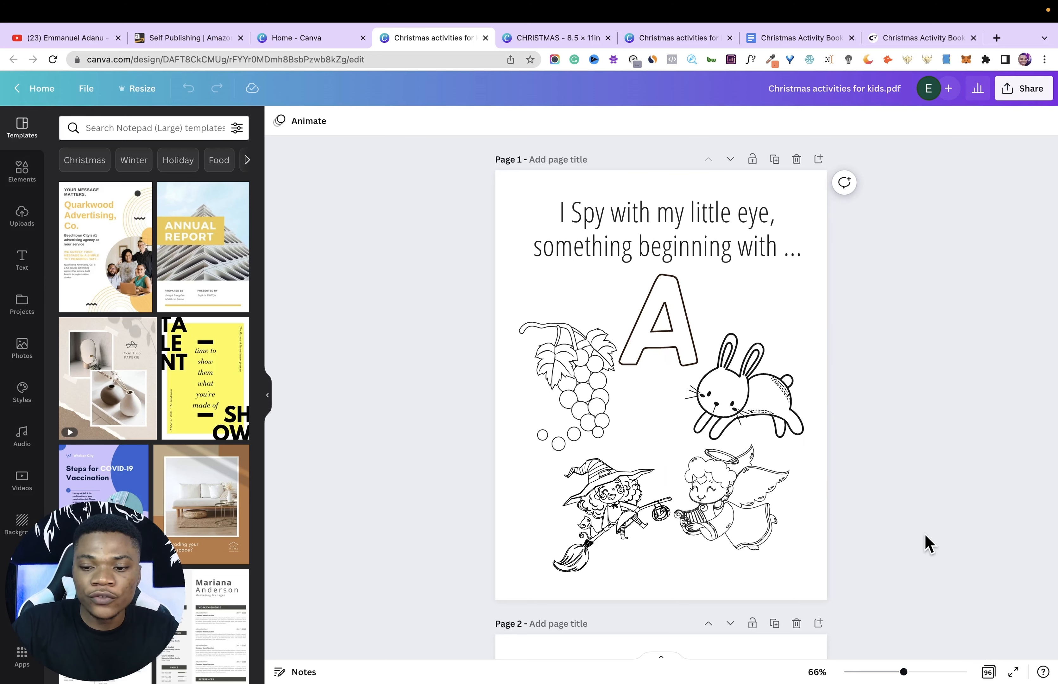
scroll(929, 543, "down", 8)
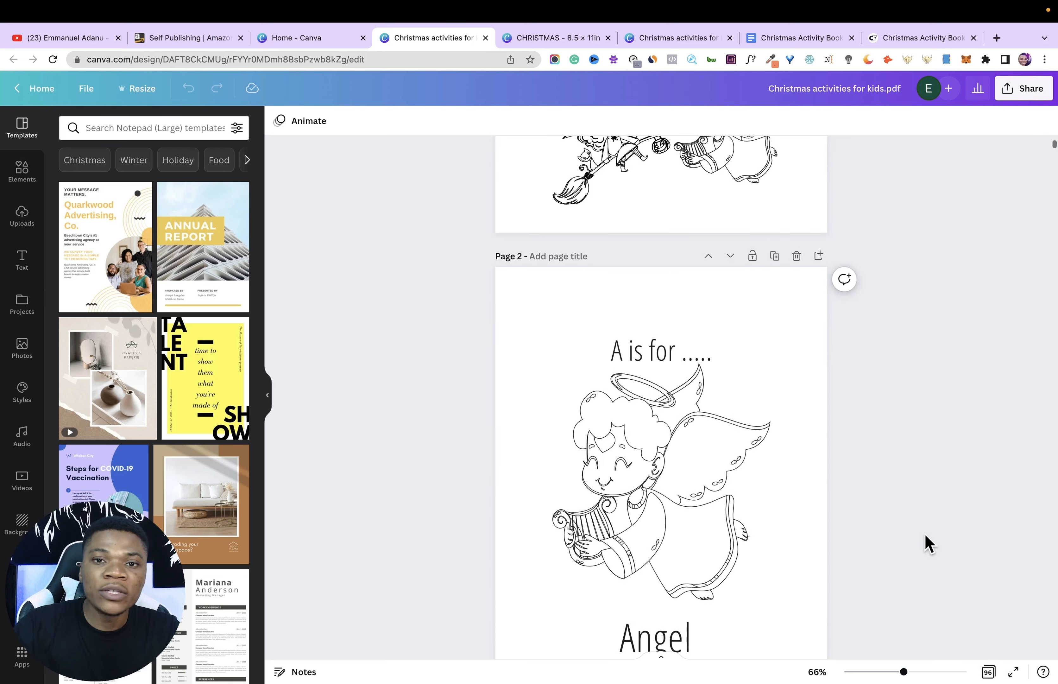
scroll(929, 542, "up", 8)
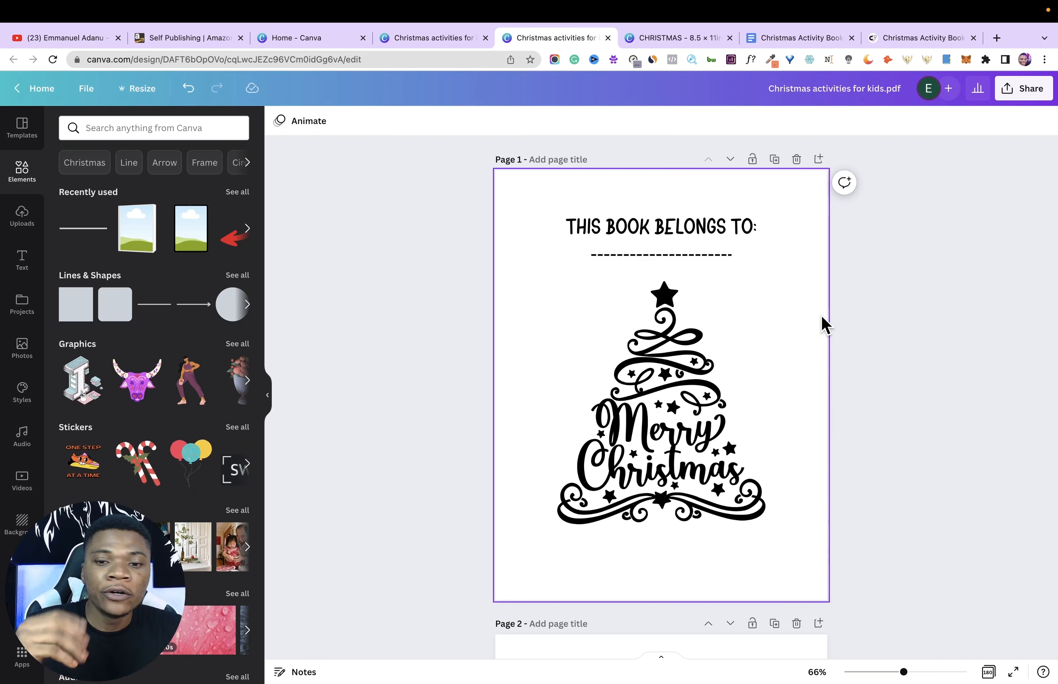
- Look over the ownership page, the blank second page and the first I Spy page of the edited design
scroll(867, 307, "up", 5)
scroll(866, 307, "down", 10)
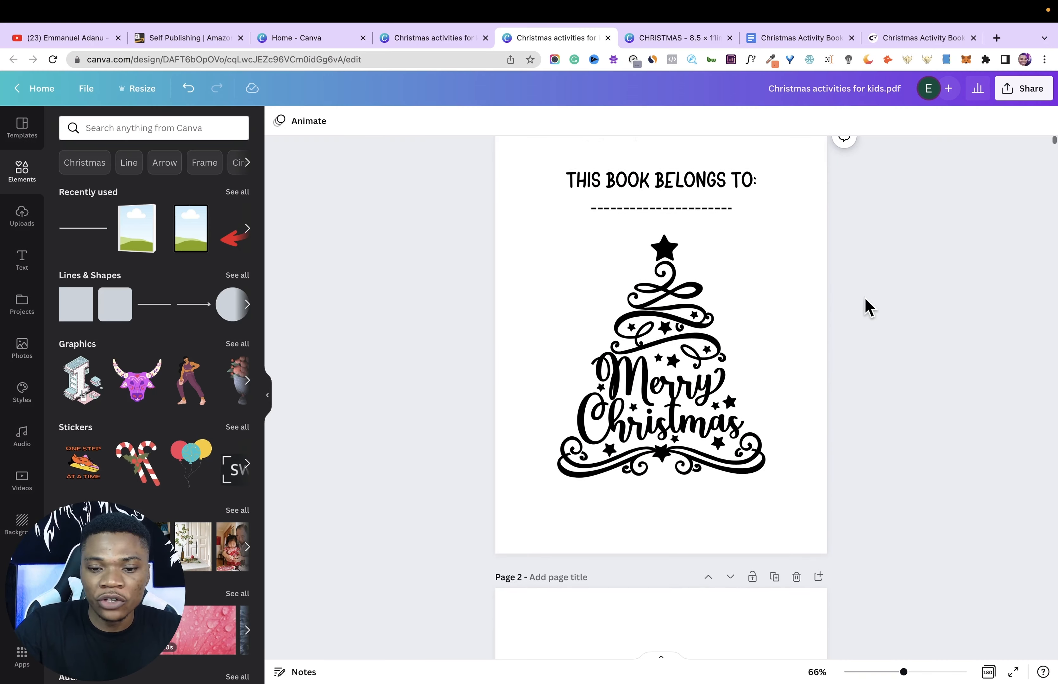
scroll(868, 306, "down", 7)
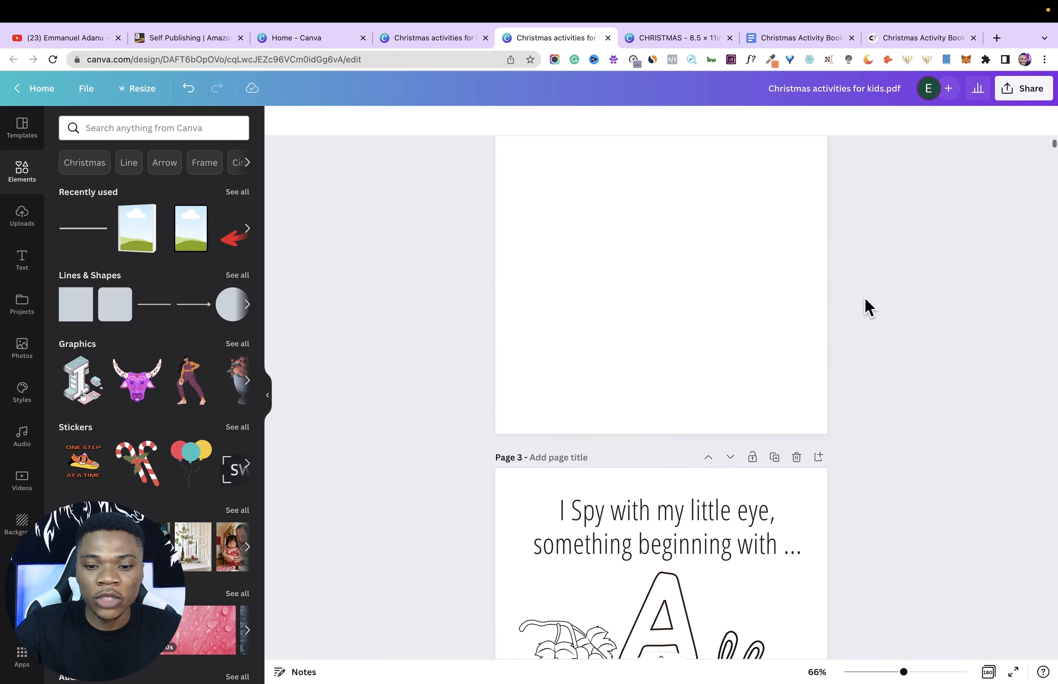
scroll(869, 307, "up", 11)
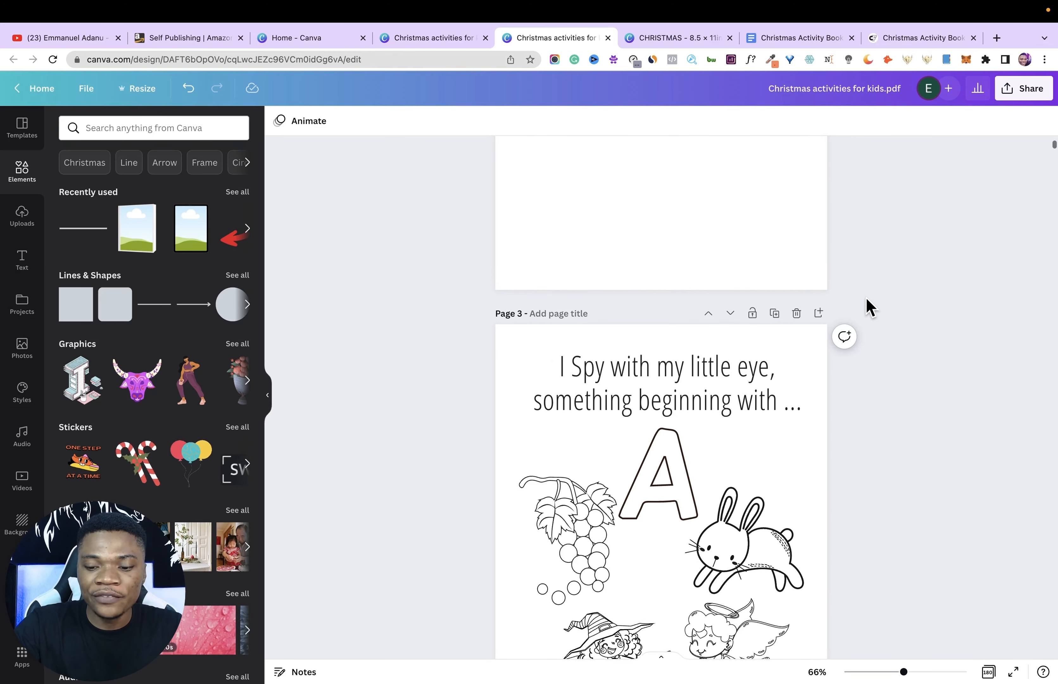
scroll(869, 307, "up", 4)
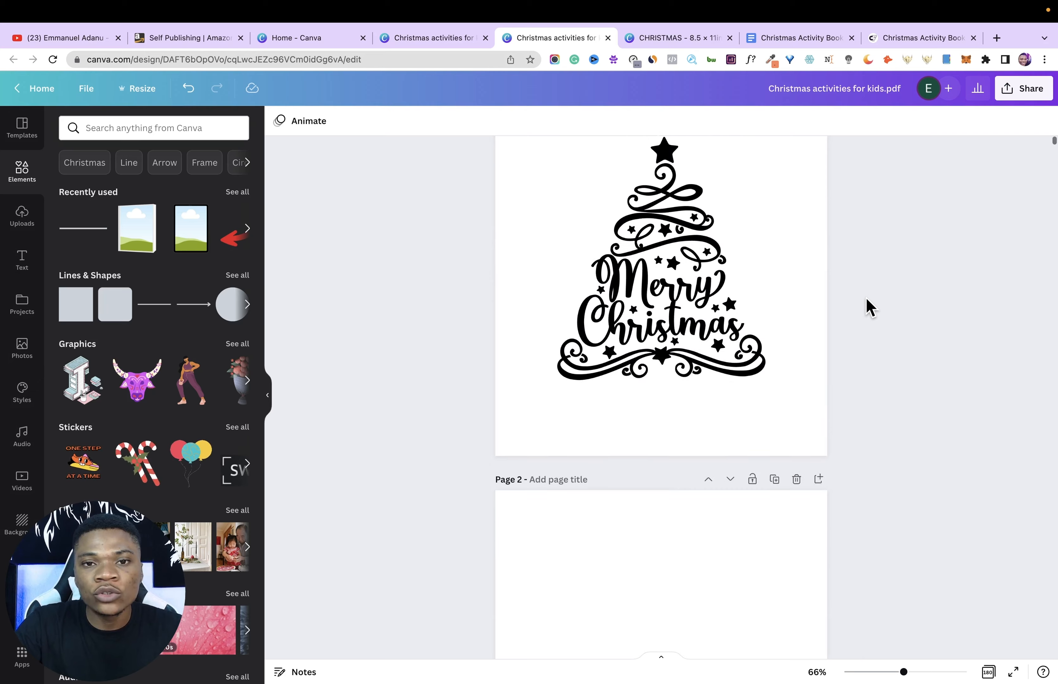
- Show the edited and the original Christmas activities for kids.pdf designs as page grids and compare their page layouts
left_click(988, 672)
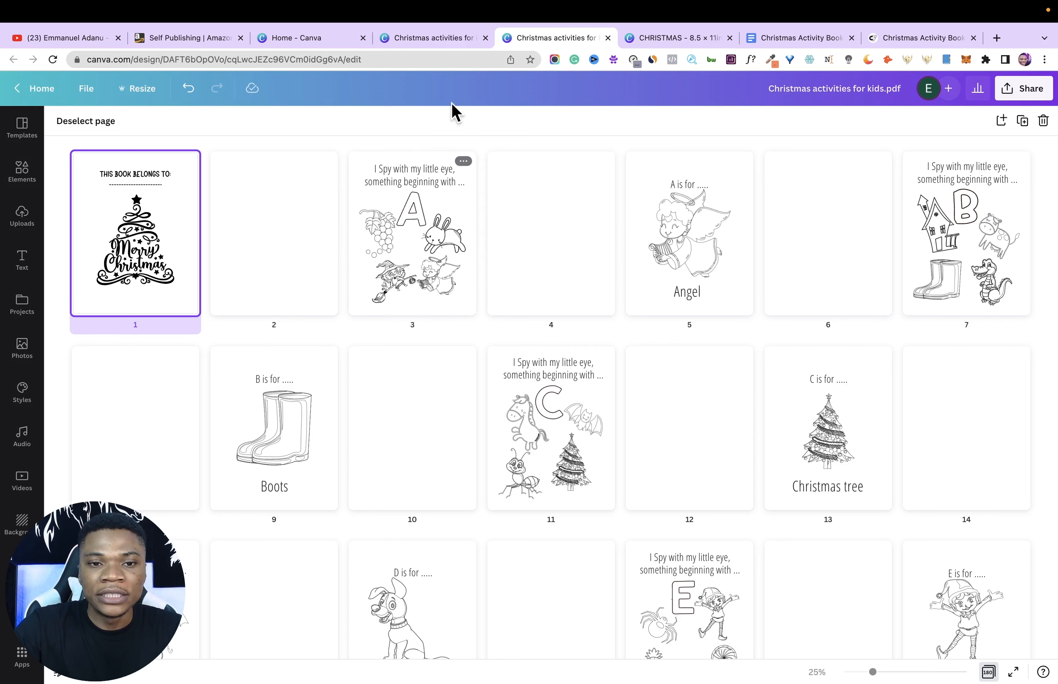
left_click(434, 38)
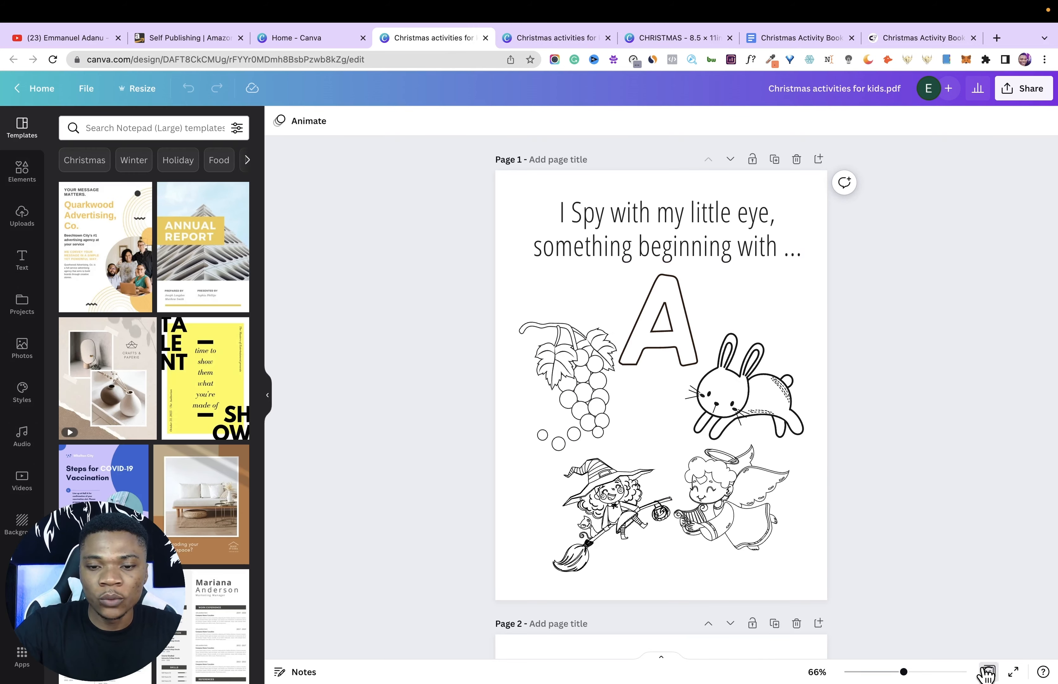
left_click(986, 671)
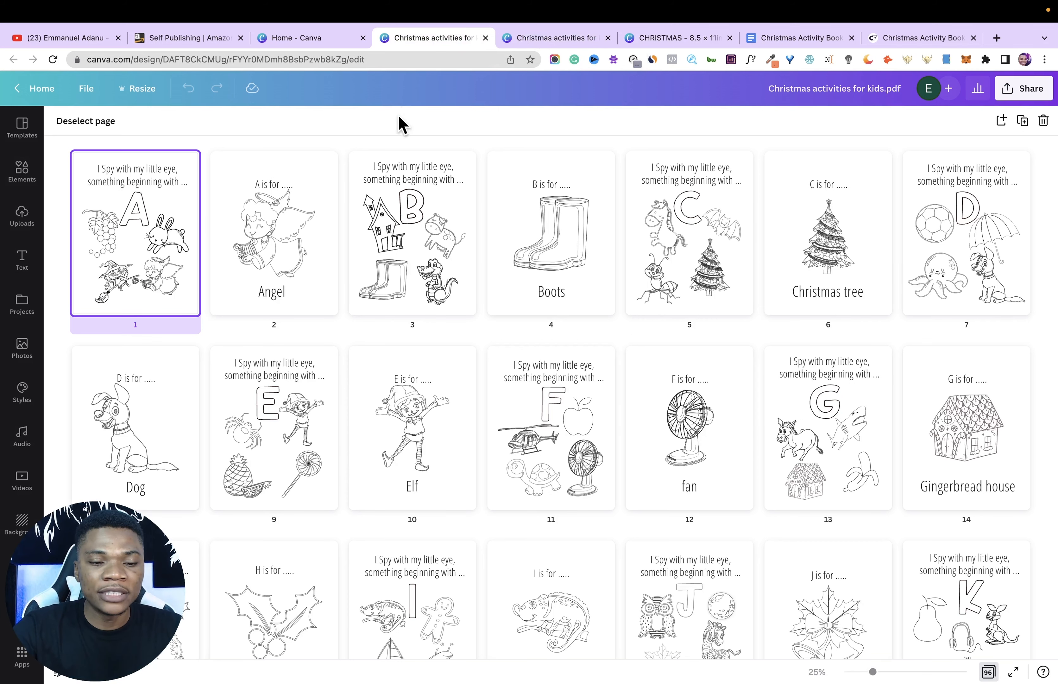
left_click(550, 39)
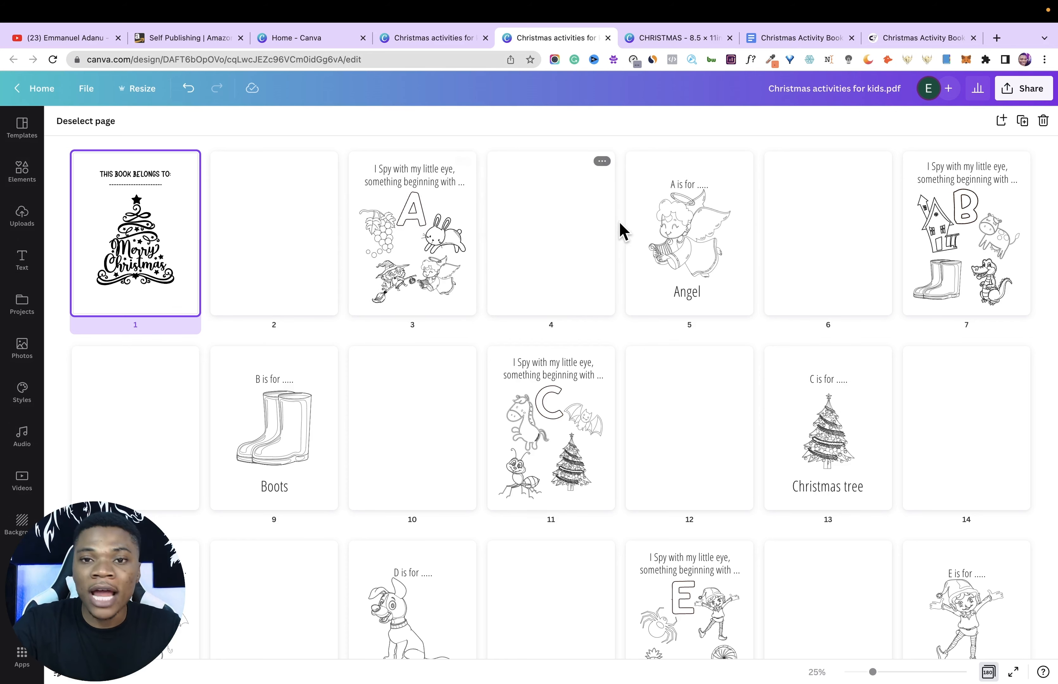
- Look through the edited design's page grid from the I Spy pages to the maze and word search solutions
scroll(1043, 277, "down", 9)
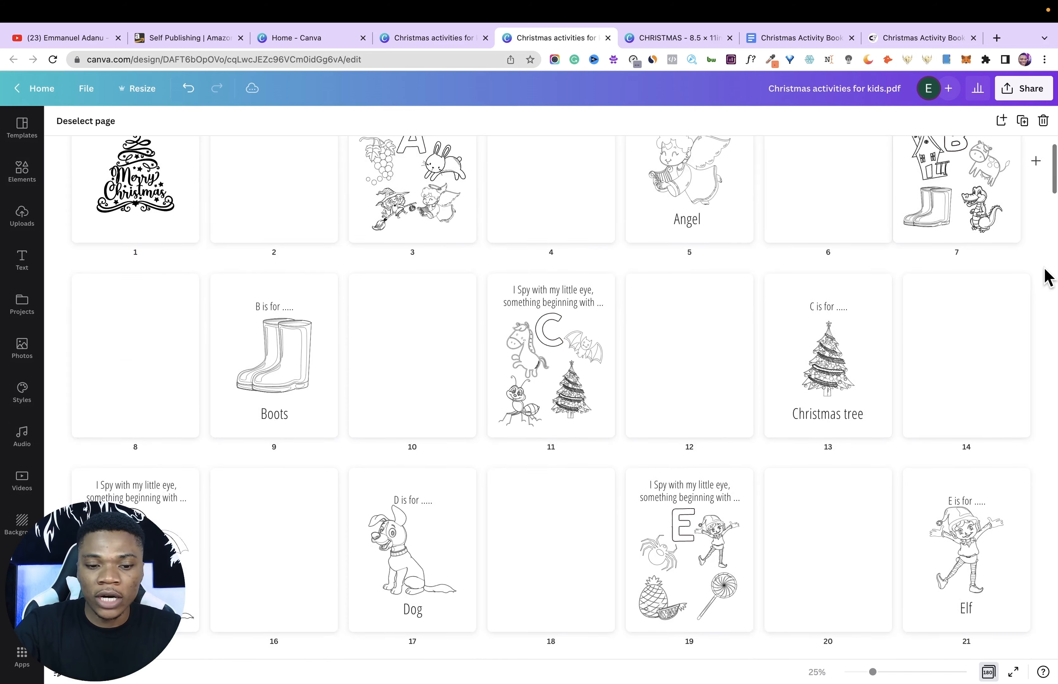
scroll(1043, 276, "down", 10)
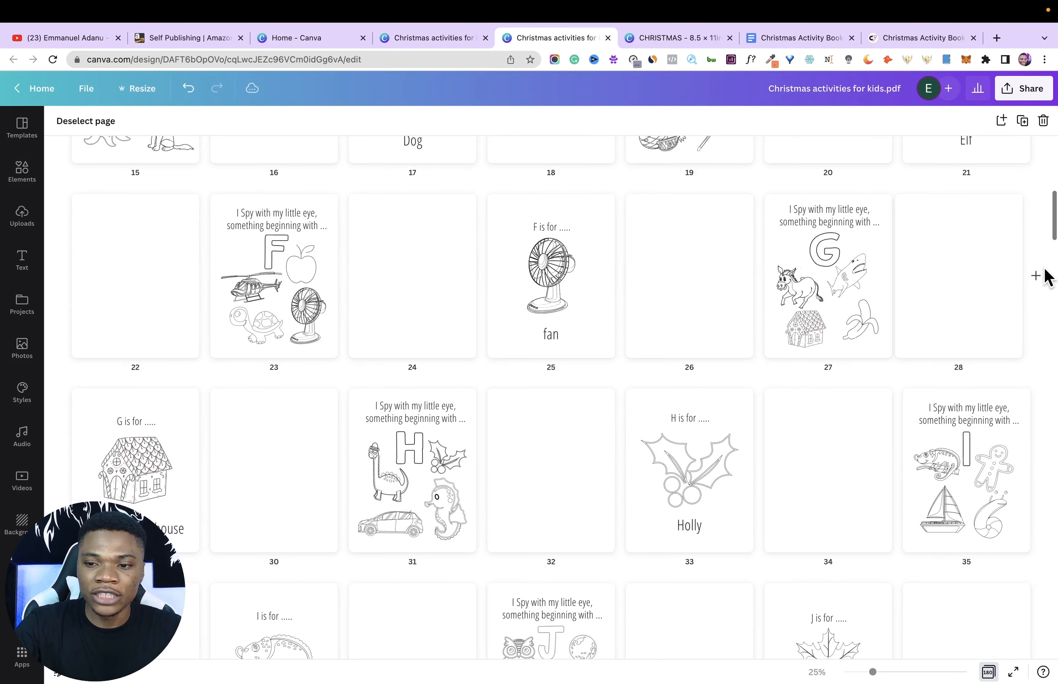
scroll(1054, 224, "down", 20)
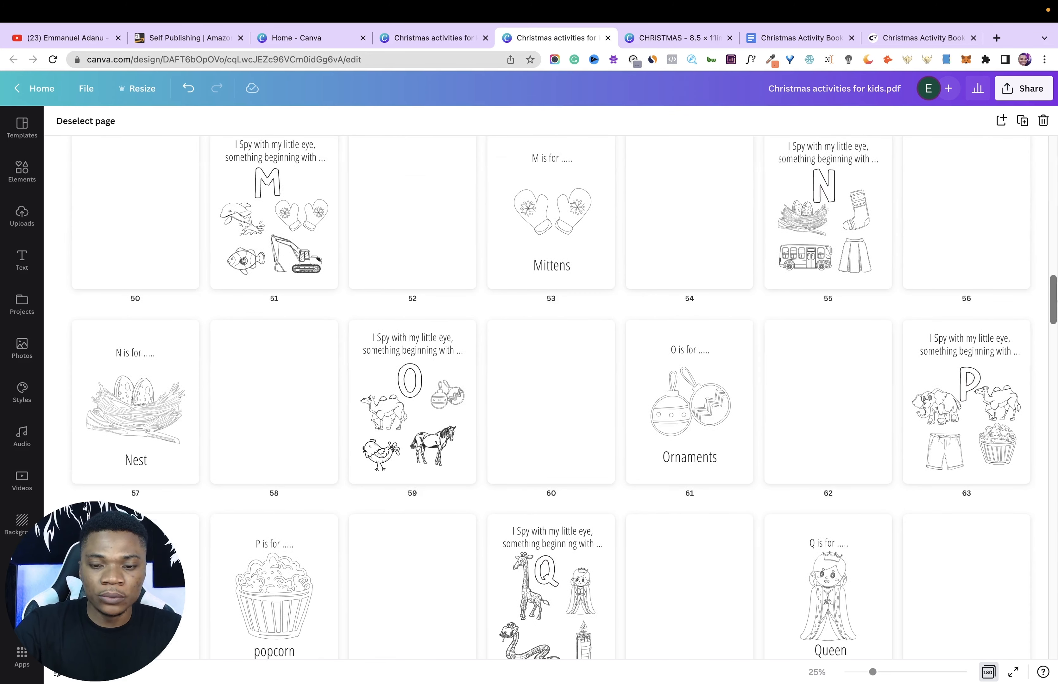
scroll(1052, 329, "down", 1)
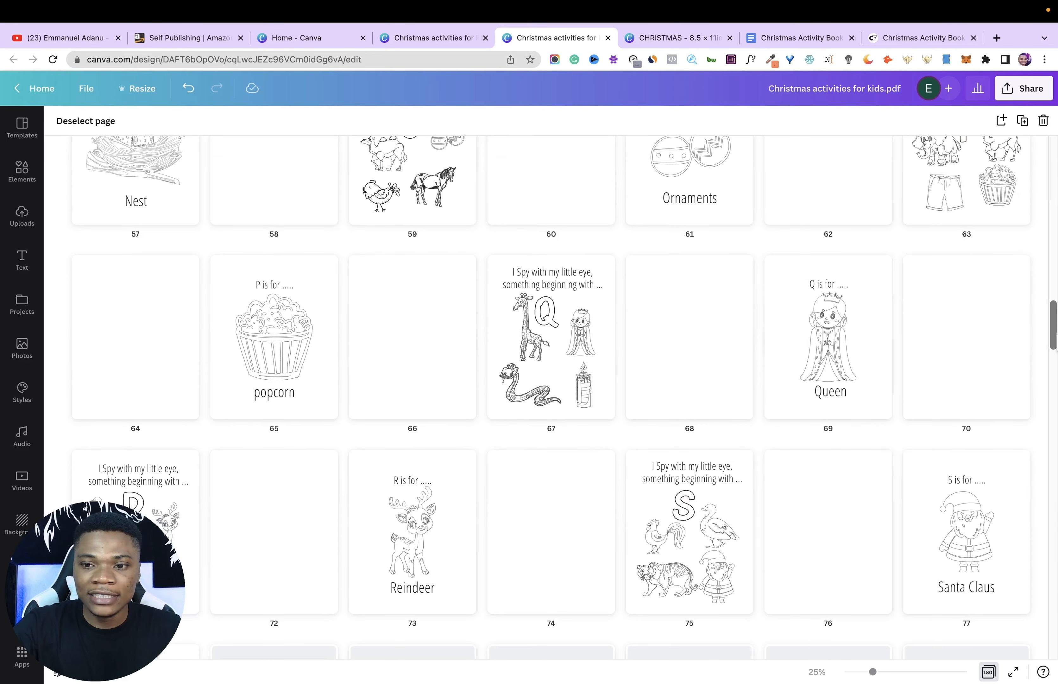
scroll(1054, 340, "down", 12)
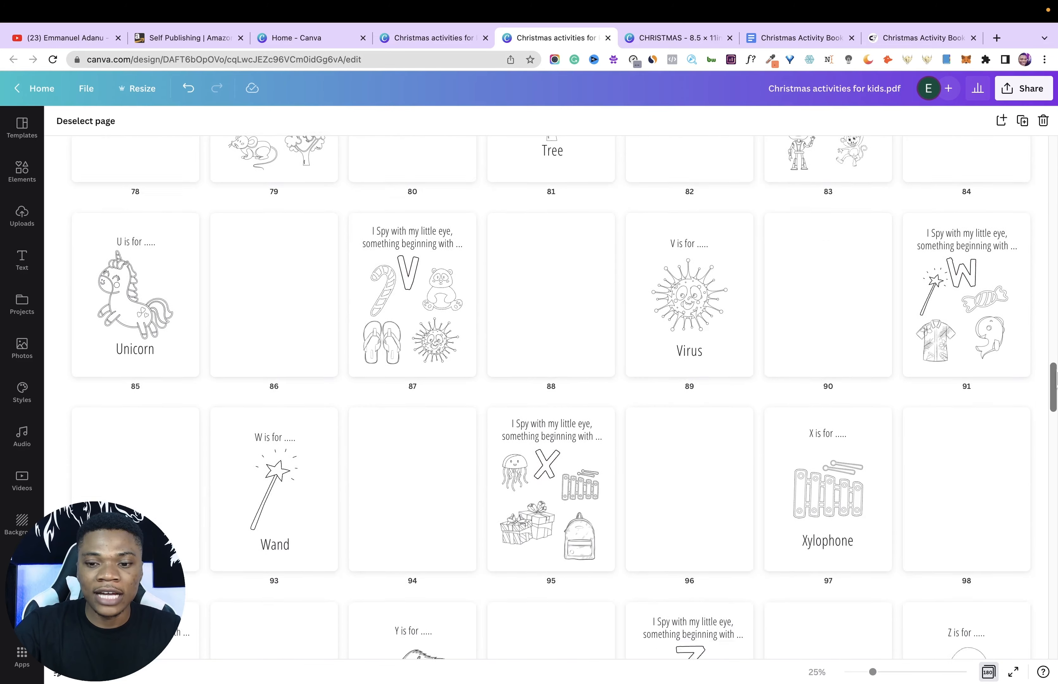
left_click_drag(1054, 375, 1055, 600)
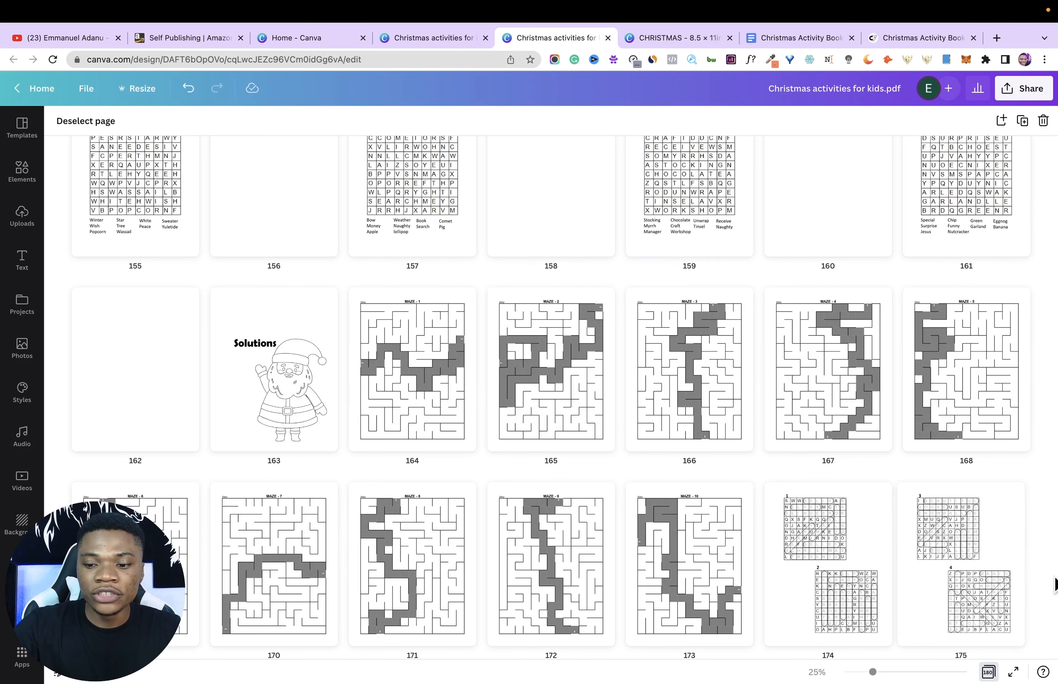
scroll(689, 489, "down", 5)
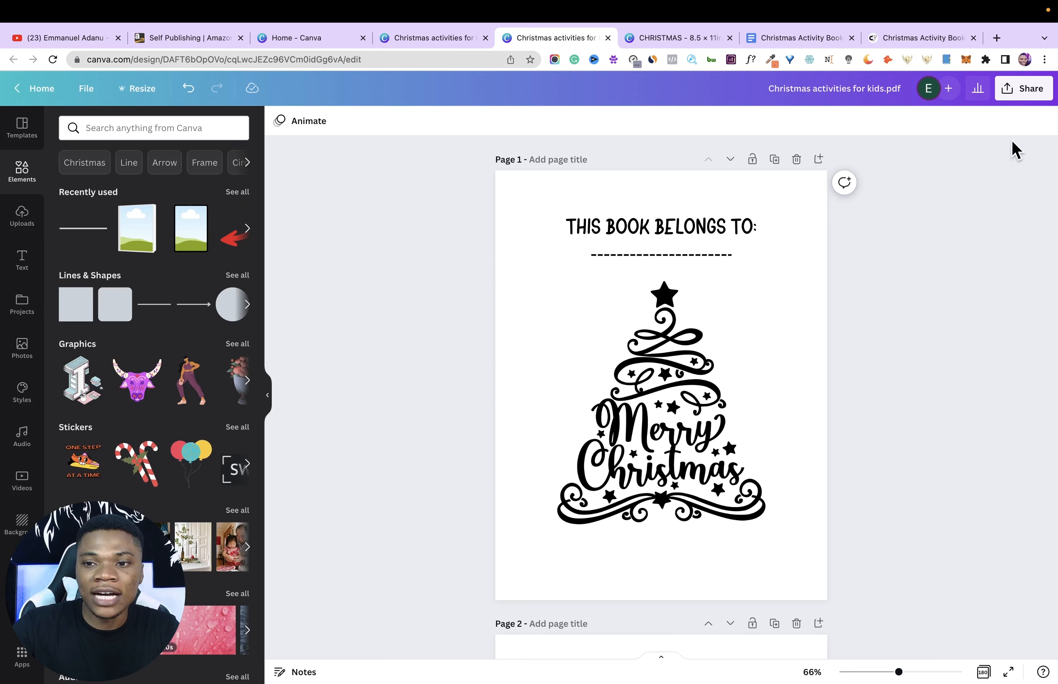
- Download all 180 pages of the edited design as PDF Print with the RGB color profile
left_click(1027, 89)
left_click(866, 382)
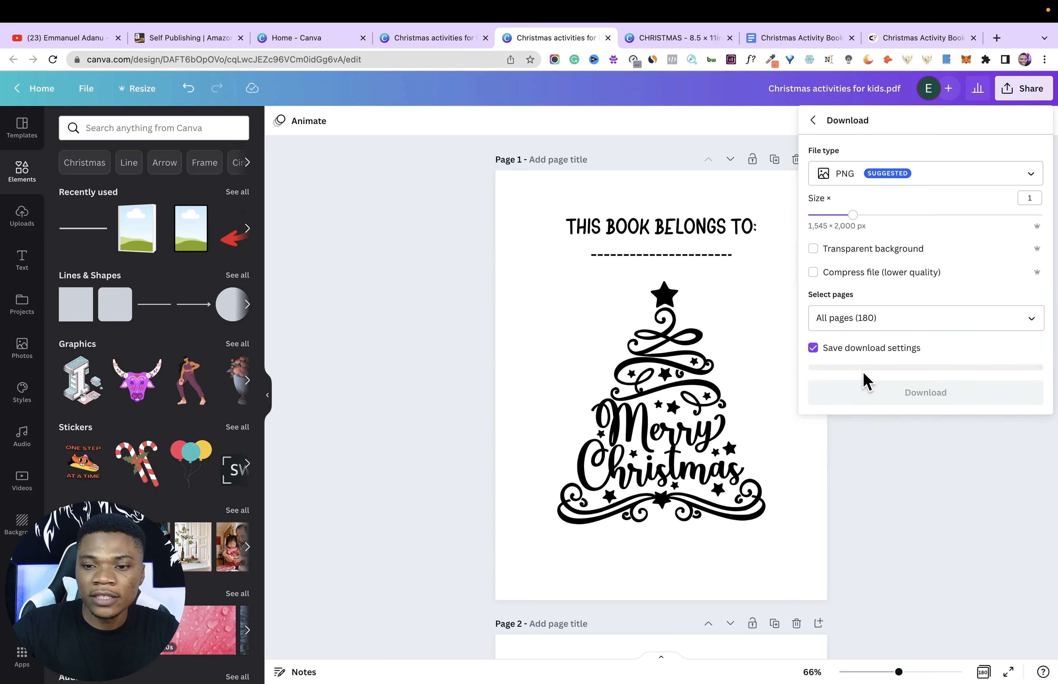
left_click(929, 180)
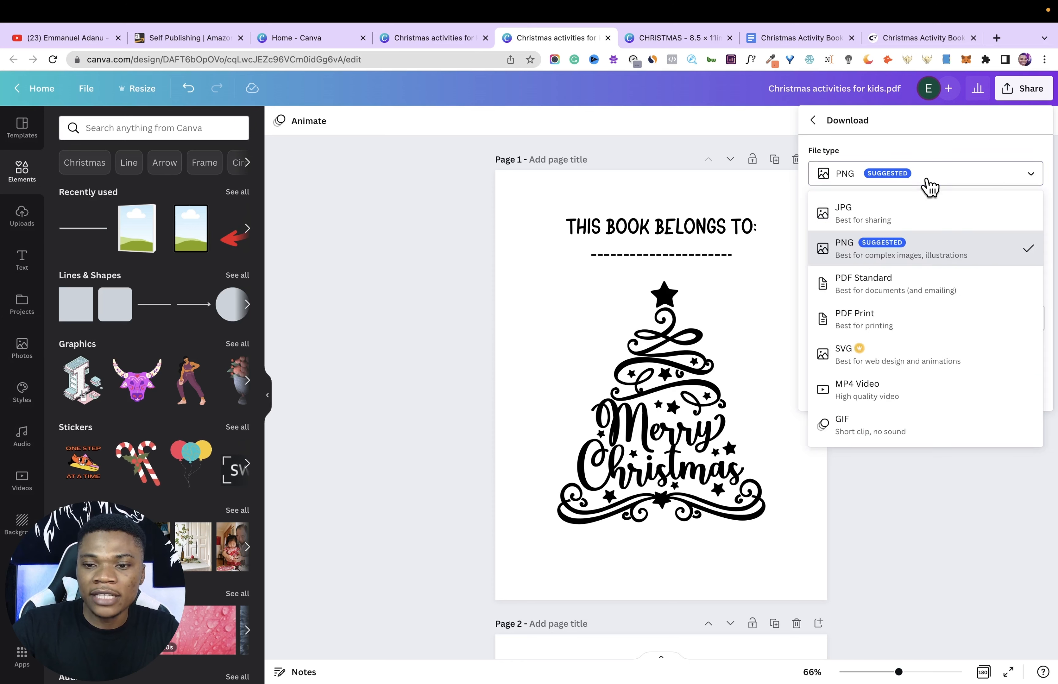
left_click(909, 322)
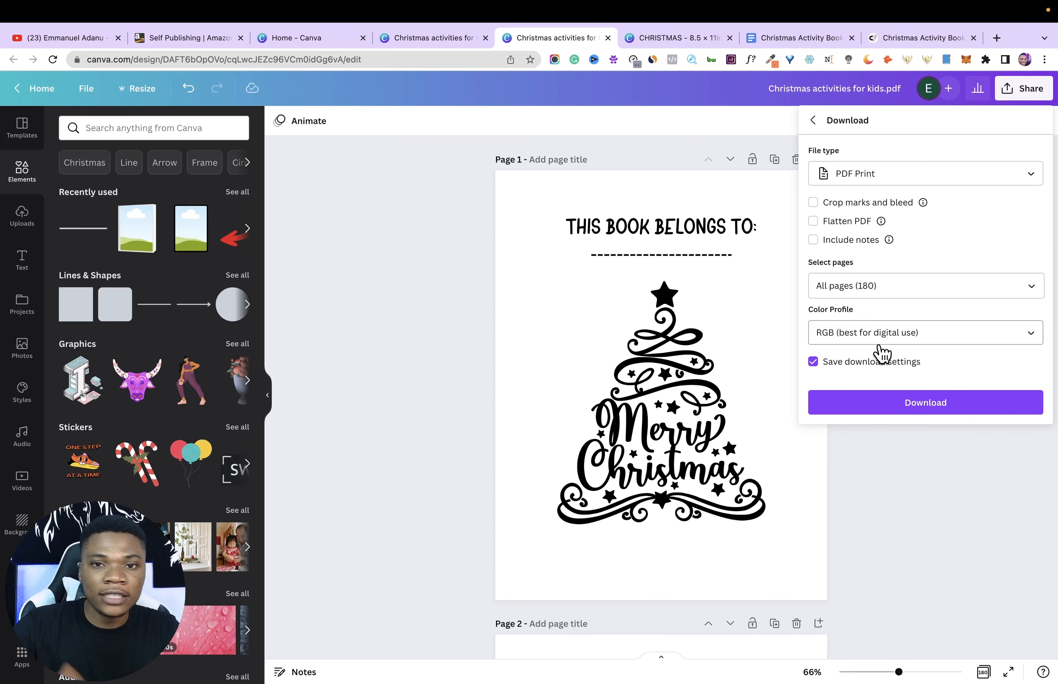
left_click(936, 405)
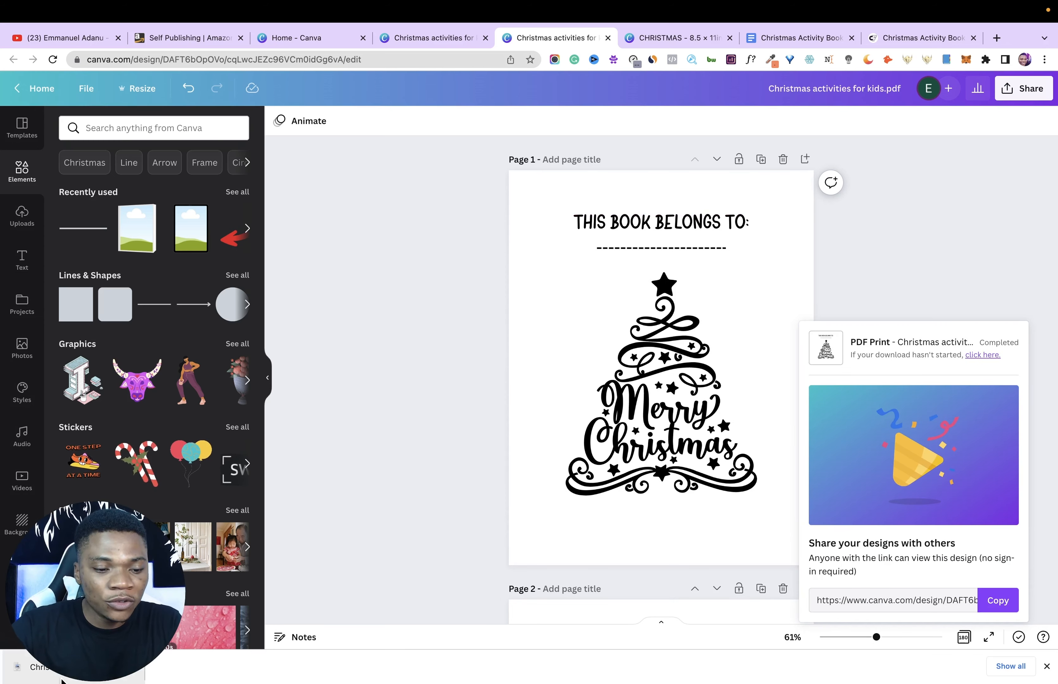
- Open the downloaded PDF, fit it to the page and check its first three pages
left_click(62, 680)
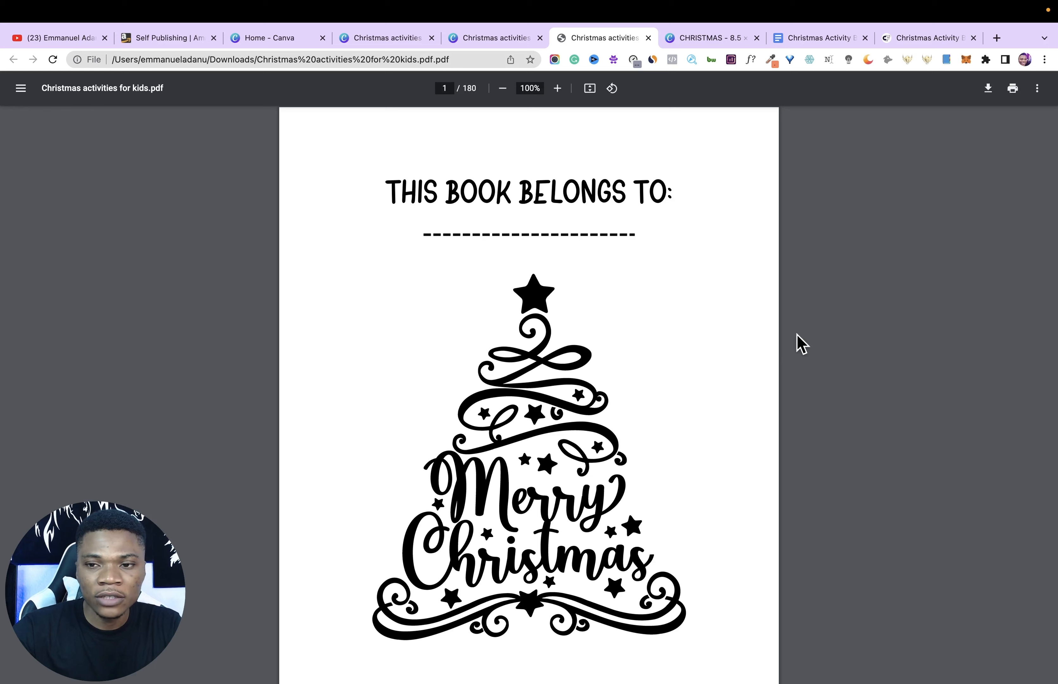
left_click(589, 89)
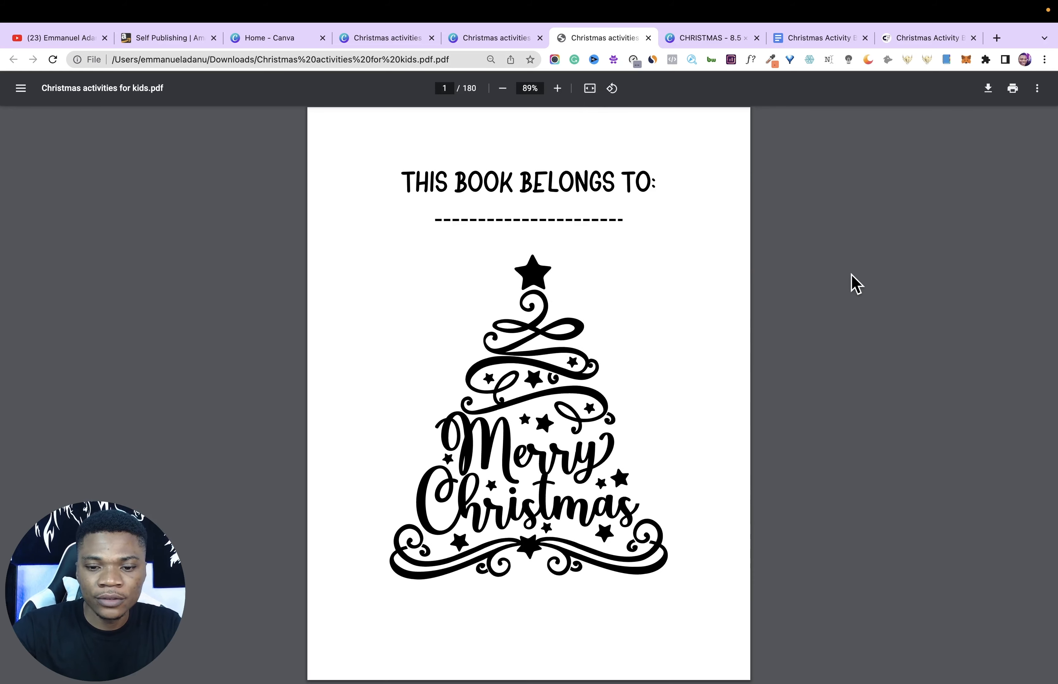
scroll(856, 283, "down", 10)
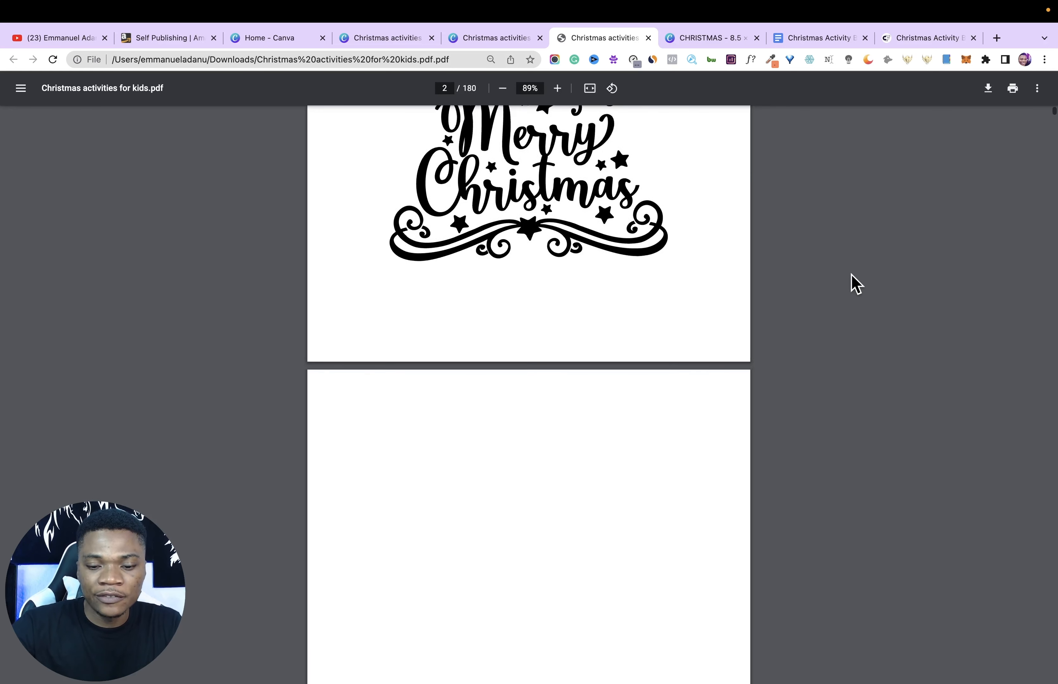
scroll(856, 284, "down", 11)
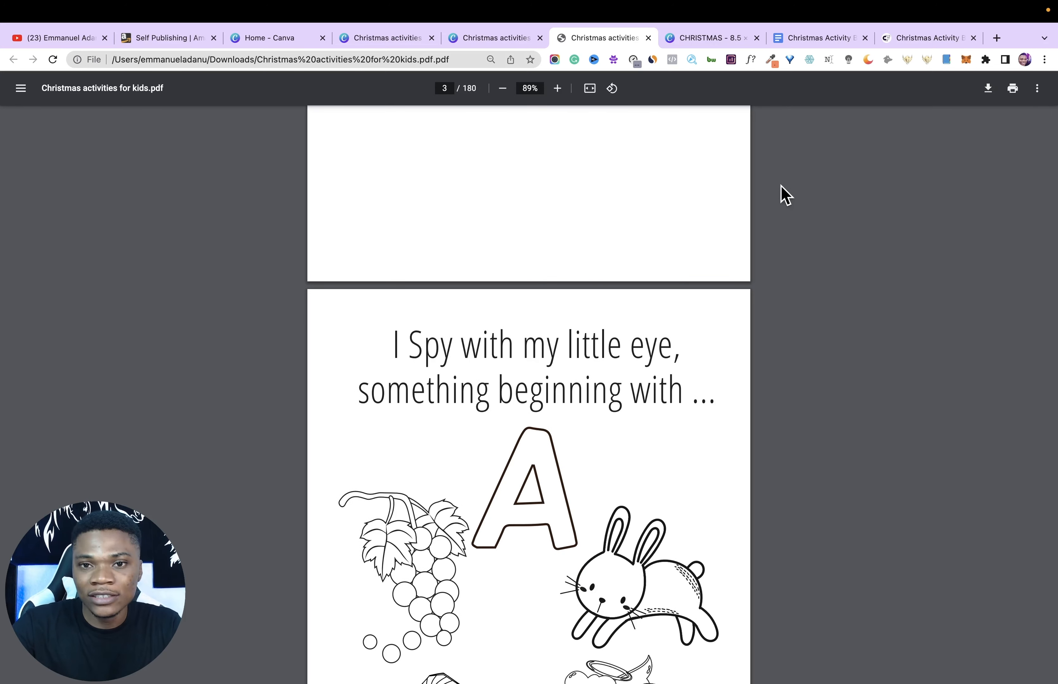
- Switch to Creative Fabrica, search for Christmas and filter the results to fonts
key("ctrl+Tab")
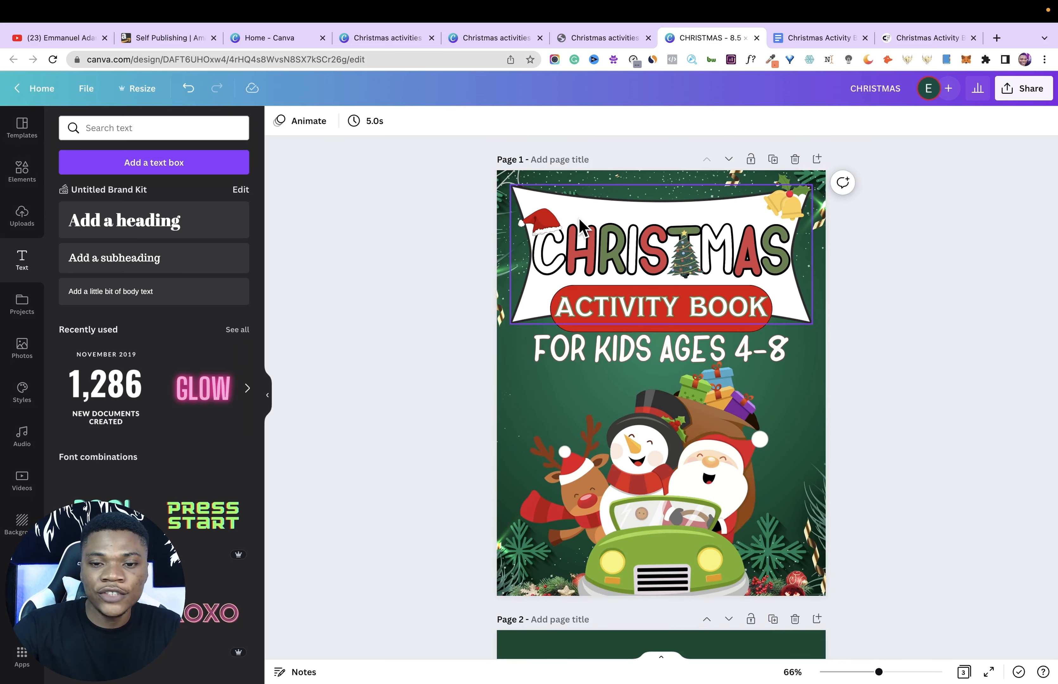
left_click(914, 38)
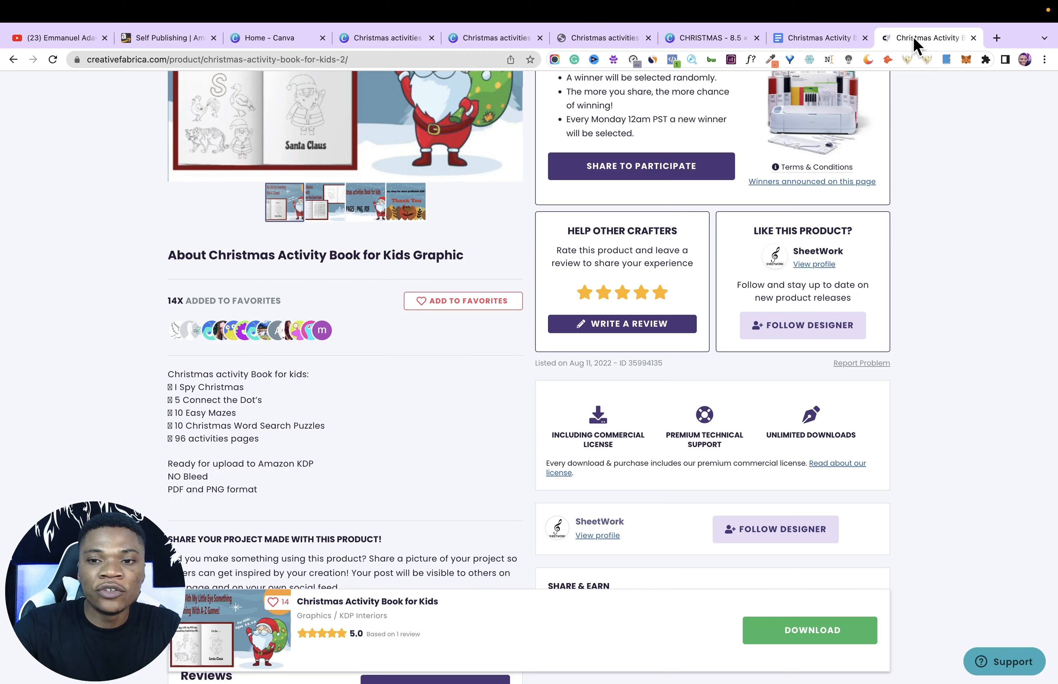
scroll(926, 255, "up", 6)
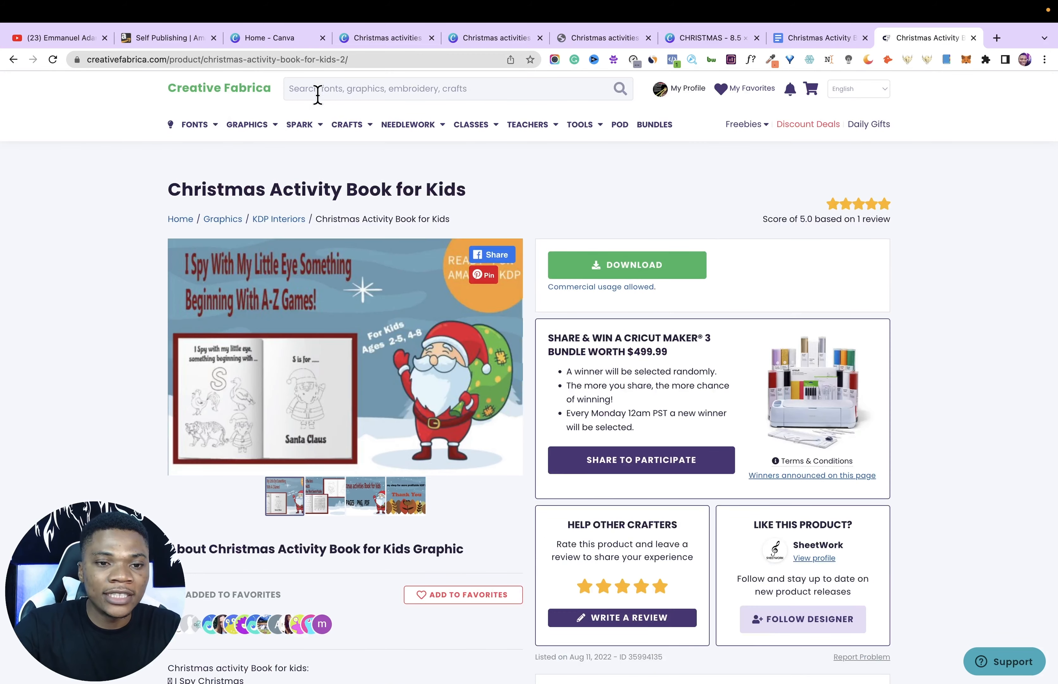
left_click(318, 90)
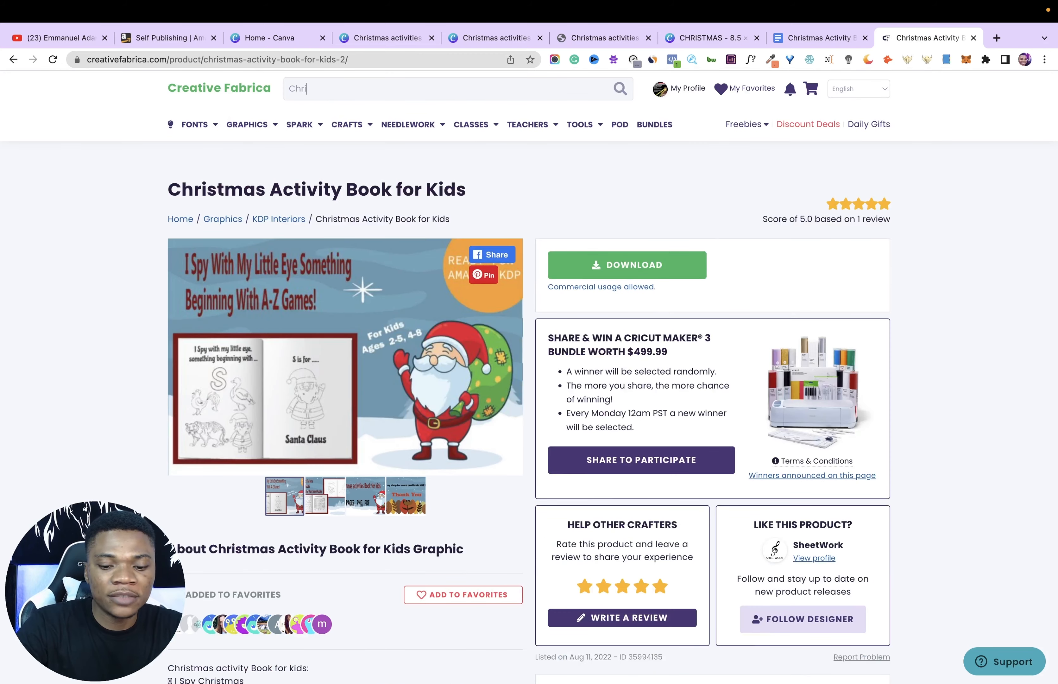
type("Christmas")
key("Return")
scroll(106, 283, "down", 2)
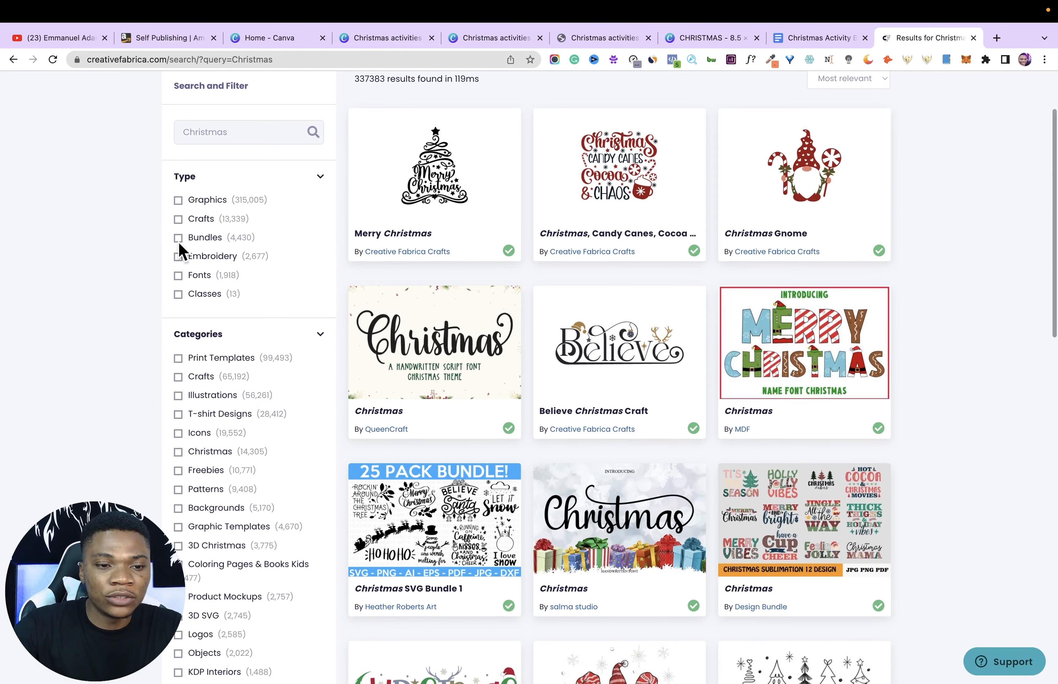
left_click(178, 275)
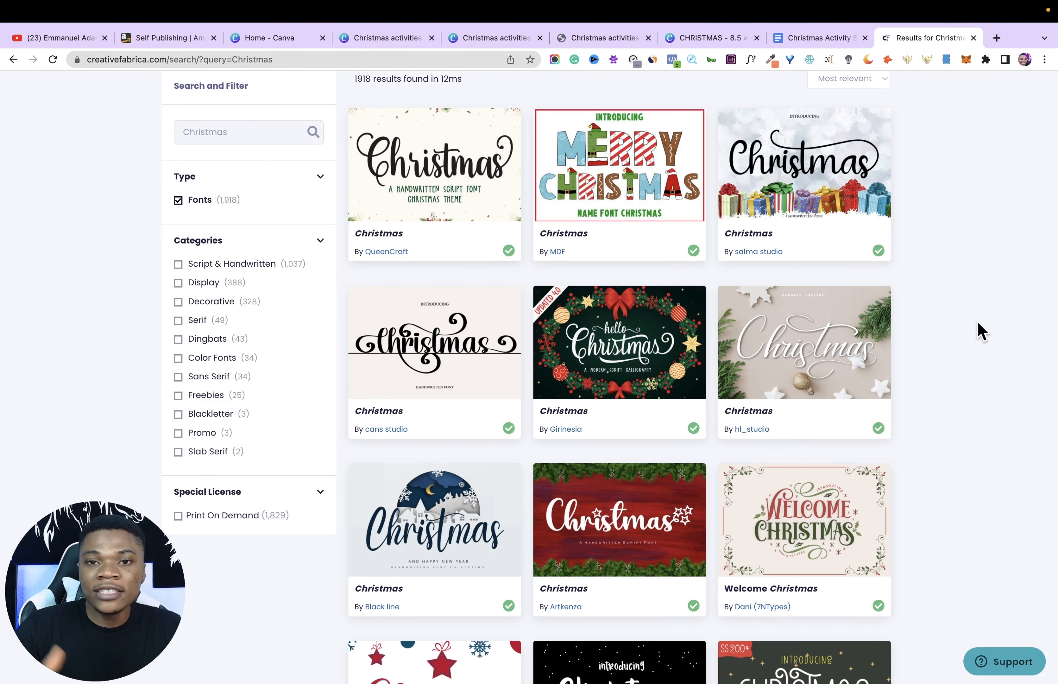
scroll(980, 331, "up", 1)
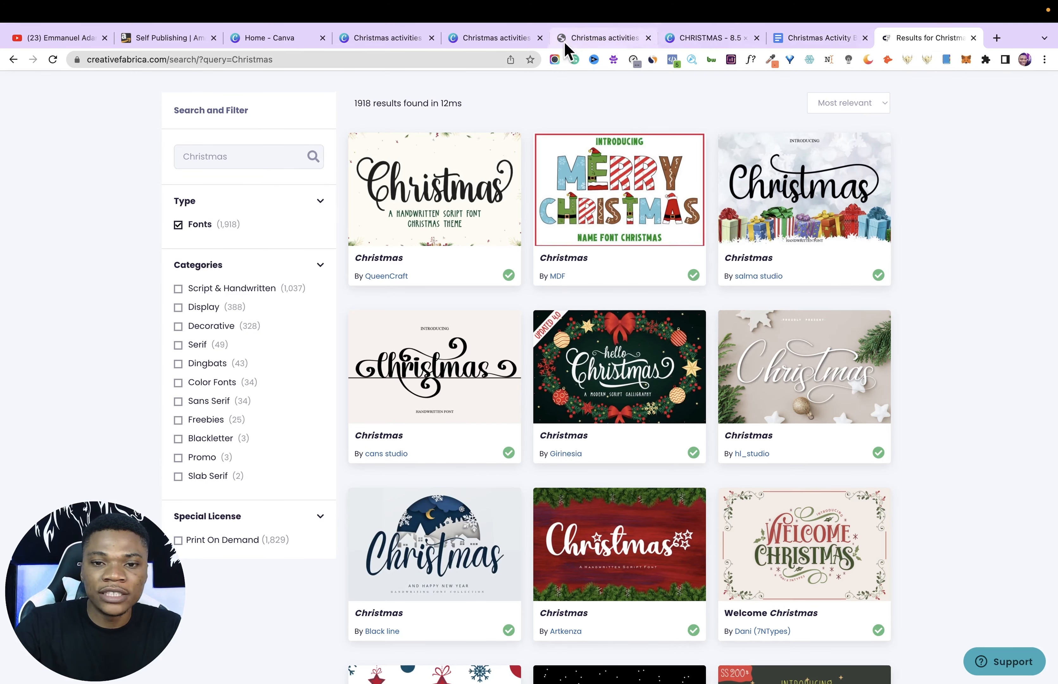
- Return to the CHRISTMAS cover design in Canva and search the elements for christmas
left_click(498, 39)
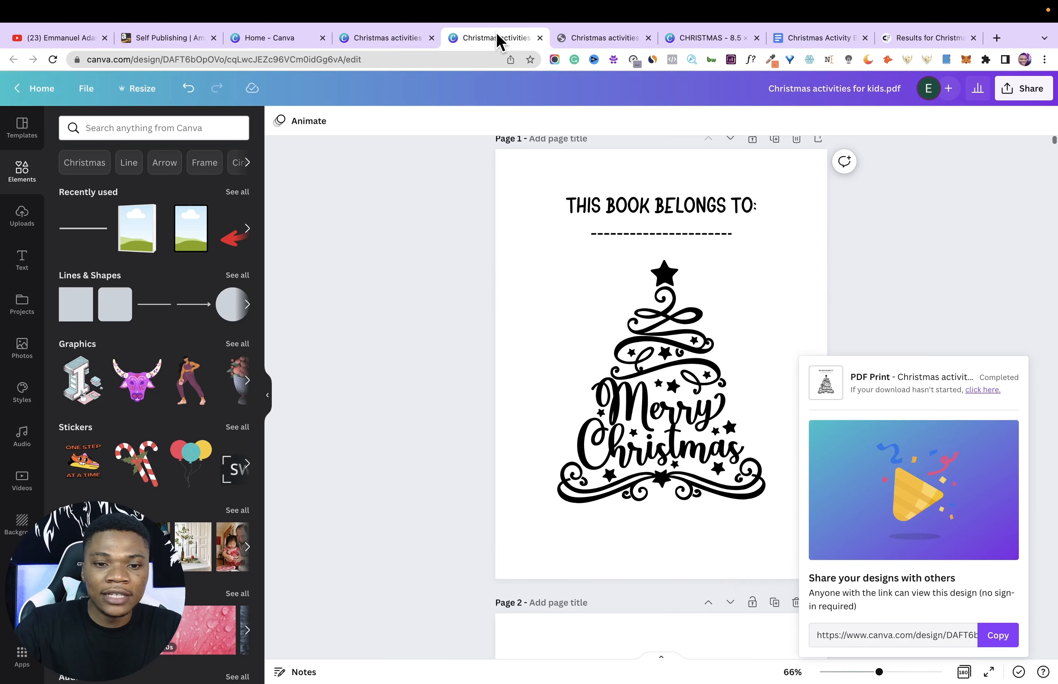
left_click(703, 37)
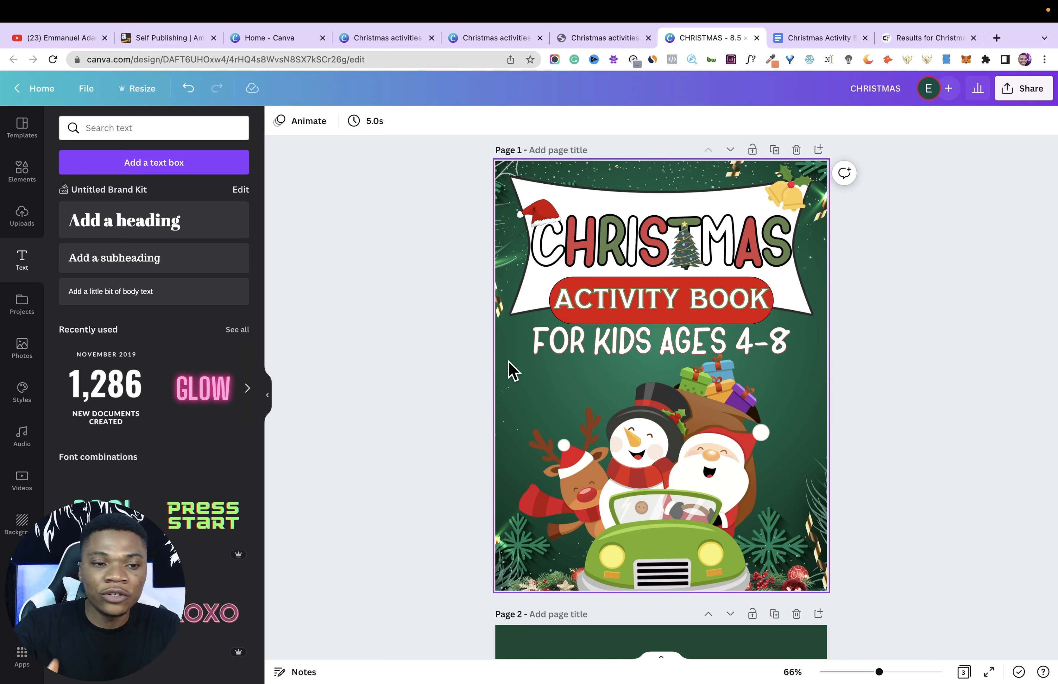
left_click(21, 170)
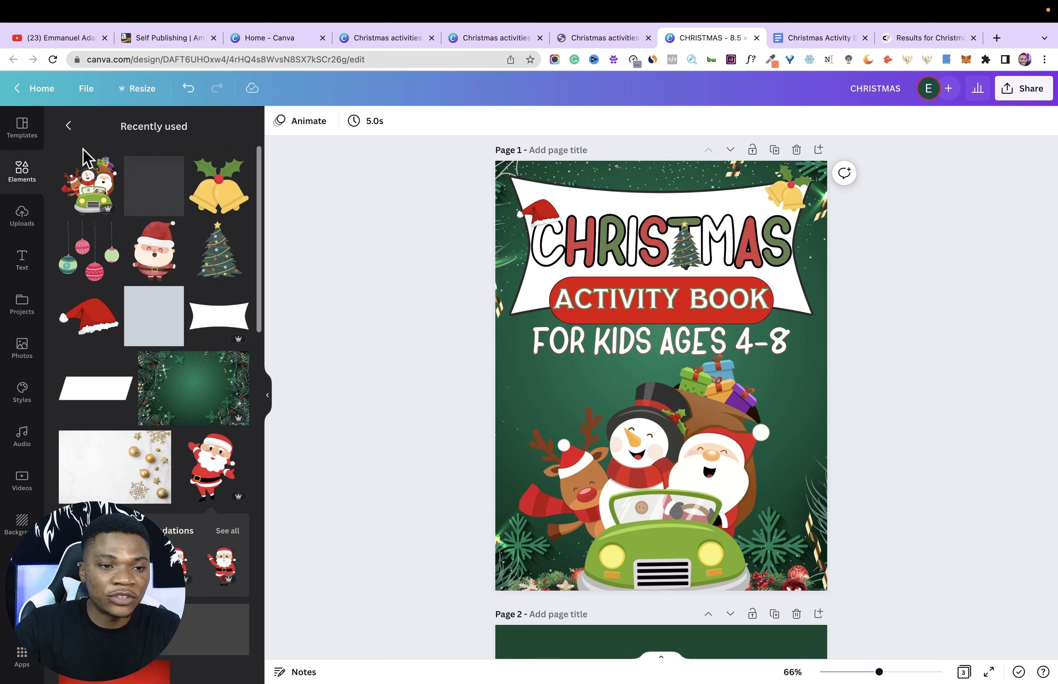
left_click(68, 126)
left_click(106, 126)
type("chr")
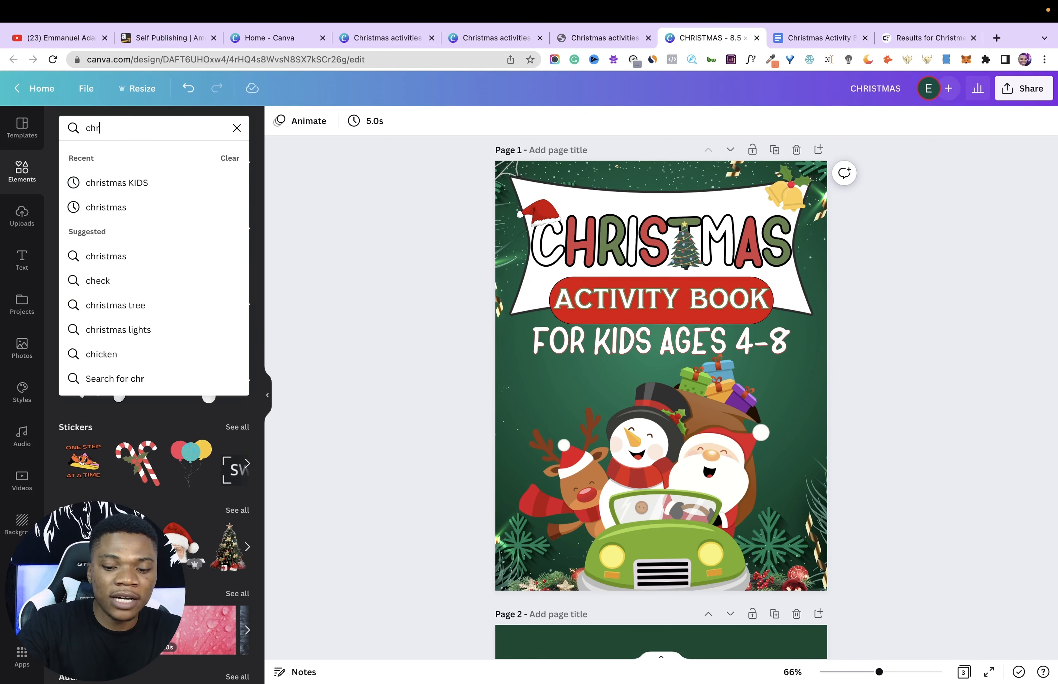
type("istmas")
key("Return")
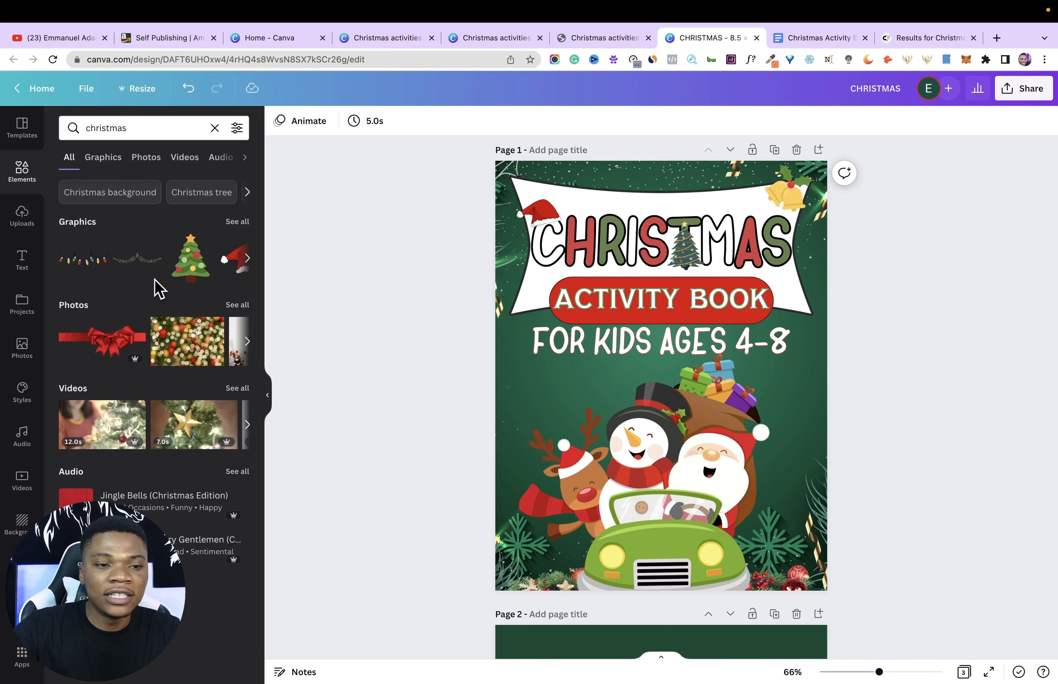
- Look through the christmas photos and graphics for cover elements and review the pages of the cover design
left_click(146, 157)
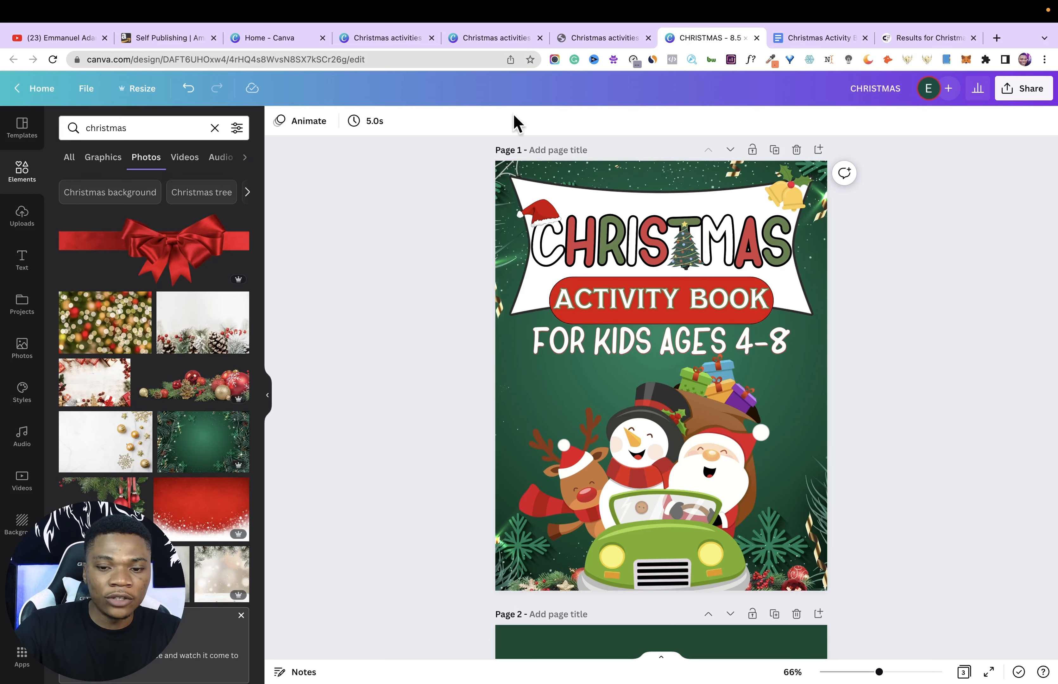
left_click(107, 158)
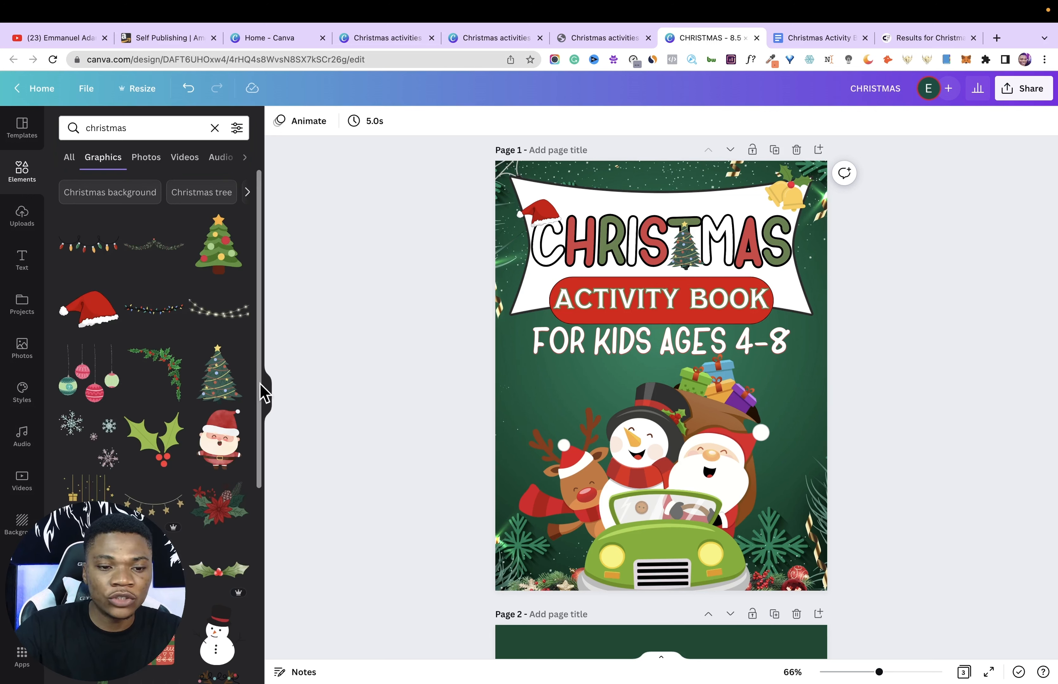
scroll(250, 445, "down", 5)
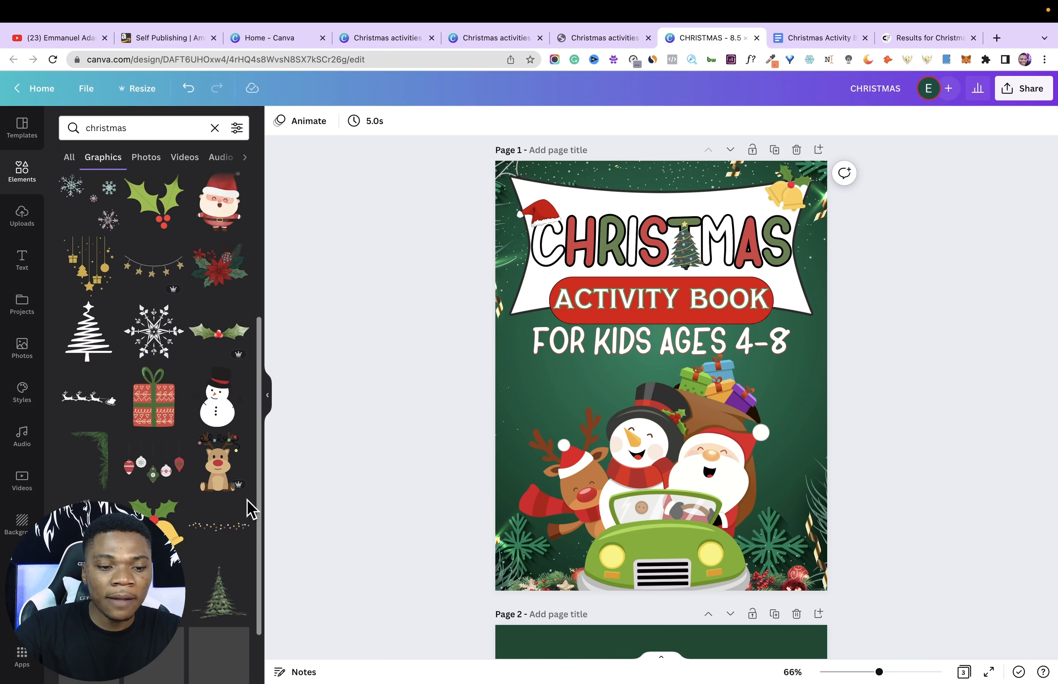
scroll(890, 456, "down", 1)
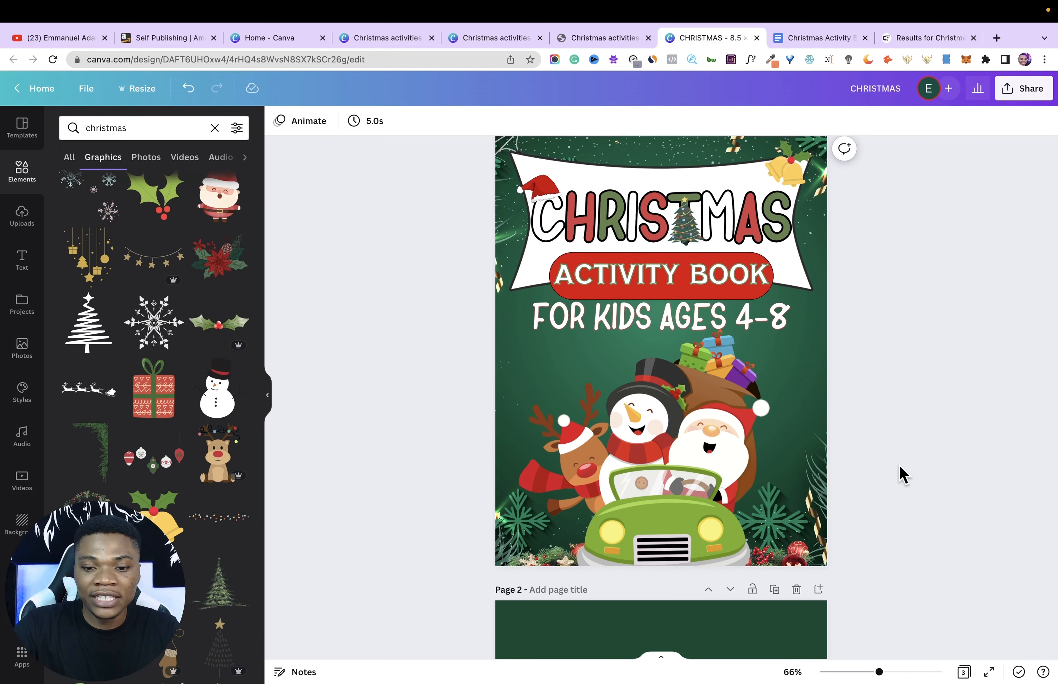
scroll(900, 474, "down", 10)
left_click(642, 467)
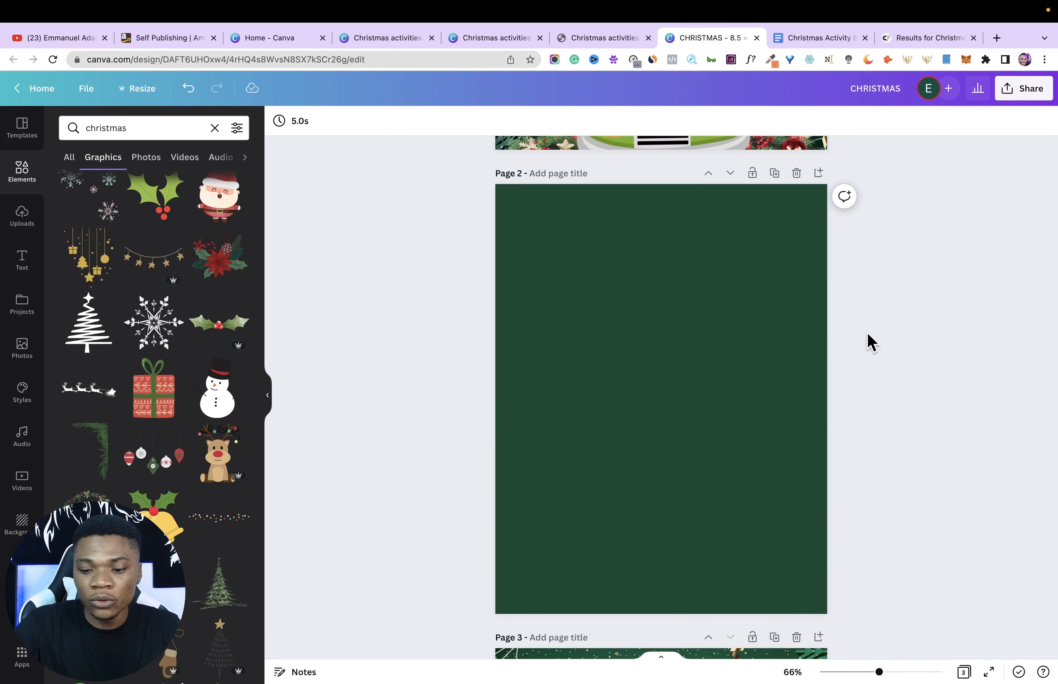
scroll(871, 342, "down", 10)
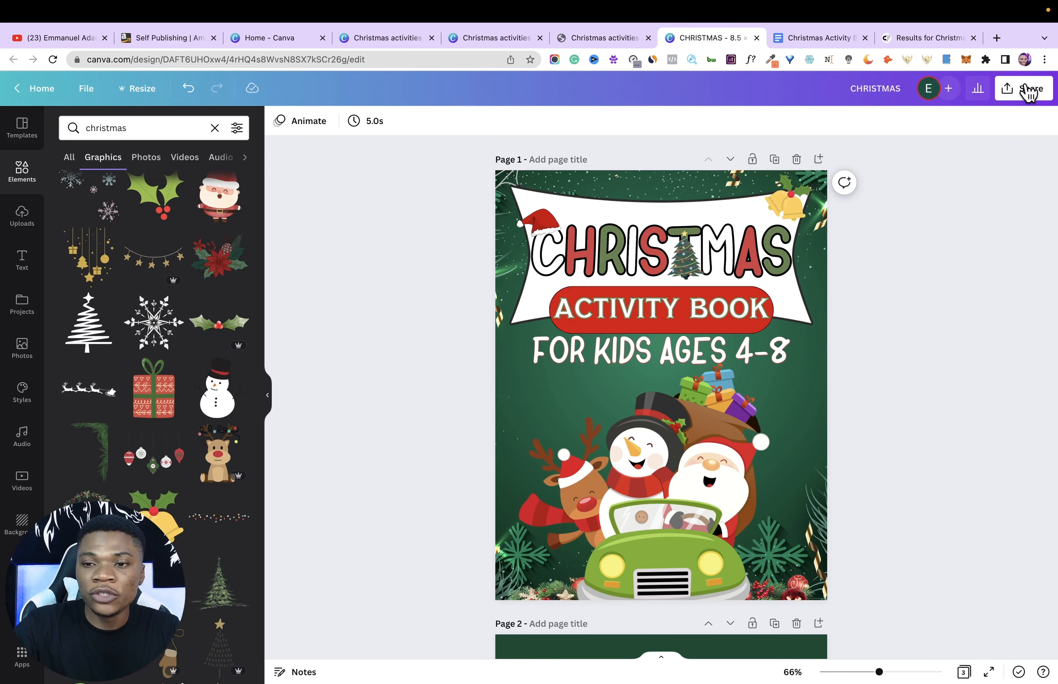
- Download all three pages of the CHRISTMAS cover design as PNG
left_click(1028, 92)
left_click(909, 383)
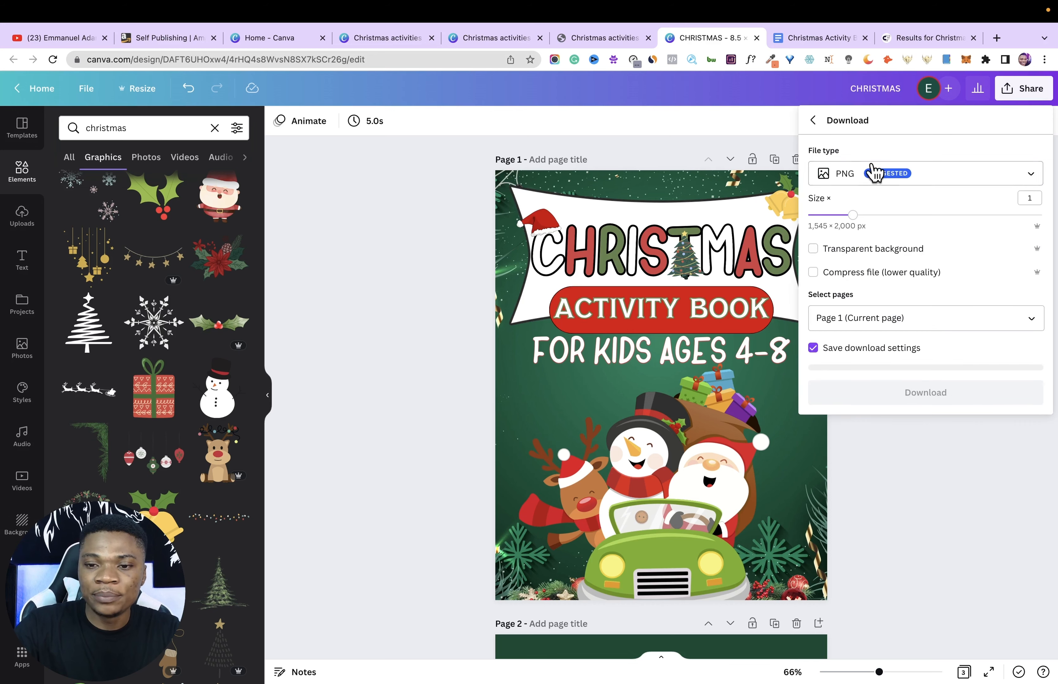
left_click(878, 326)
left_click(875, 354)
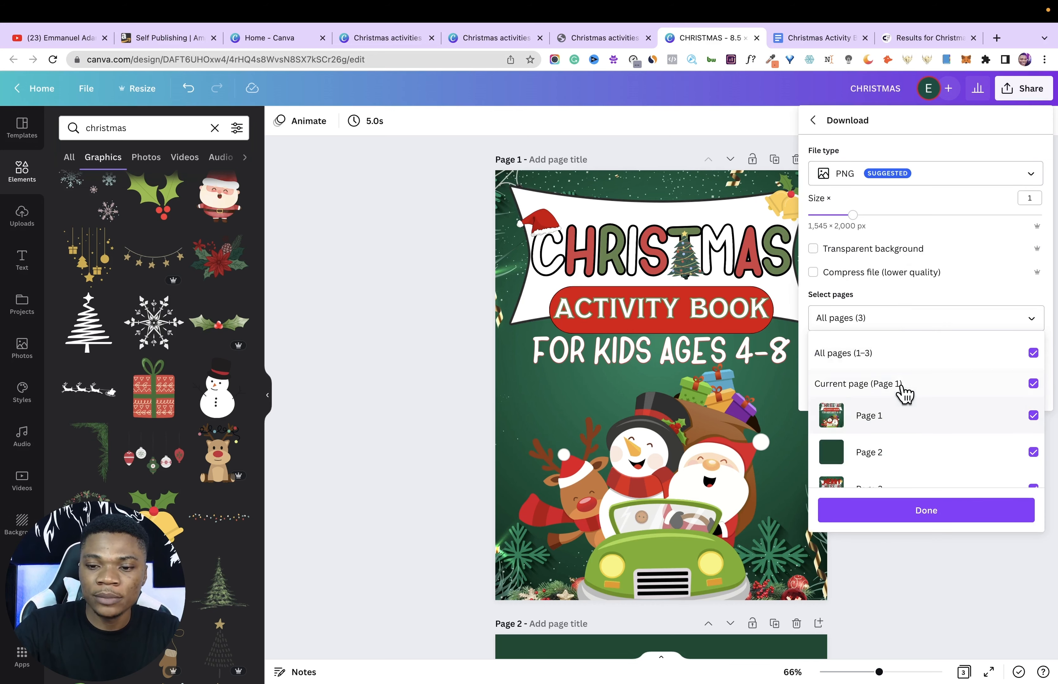
left_click(913, 507)
left_click(912, 385)
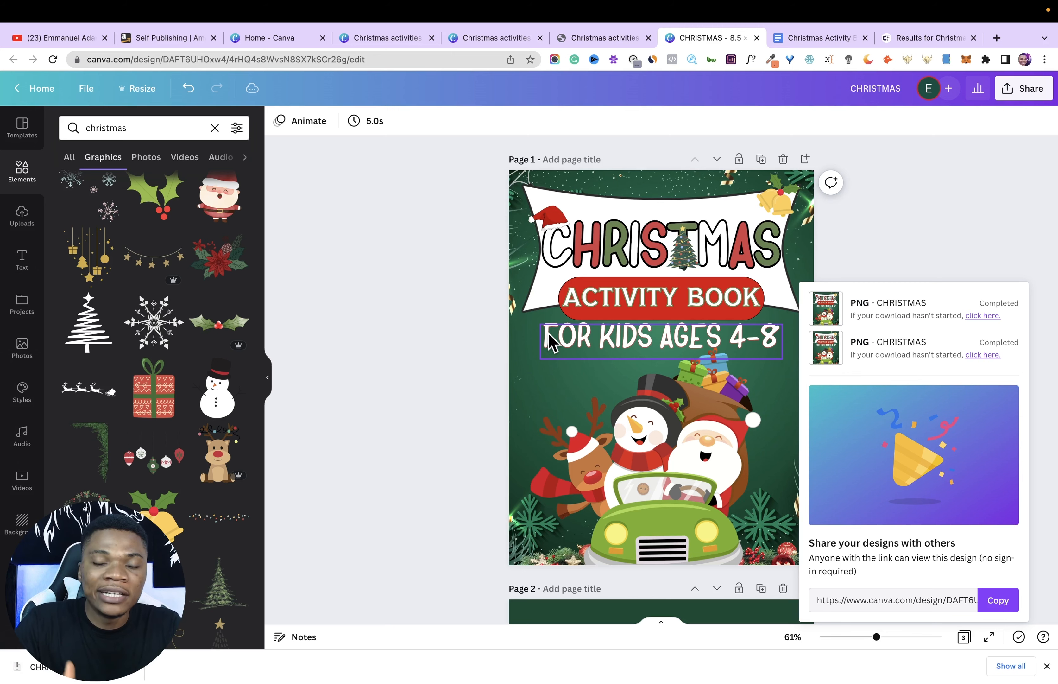
- Search Google for "amazon cover template" in a new browser tab and open the KDP Cover Calculator
left_click(997, 55)
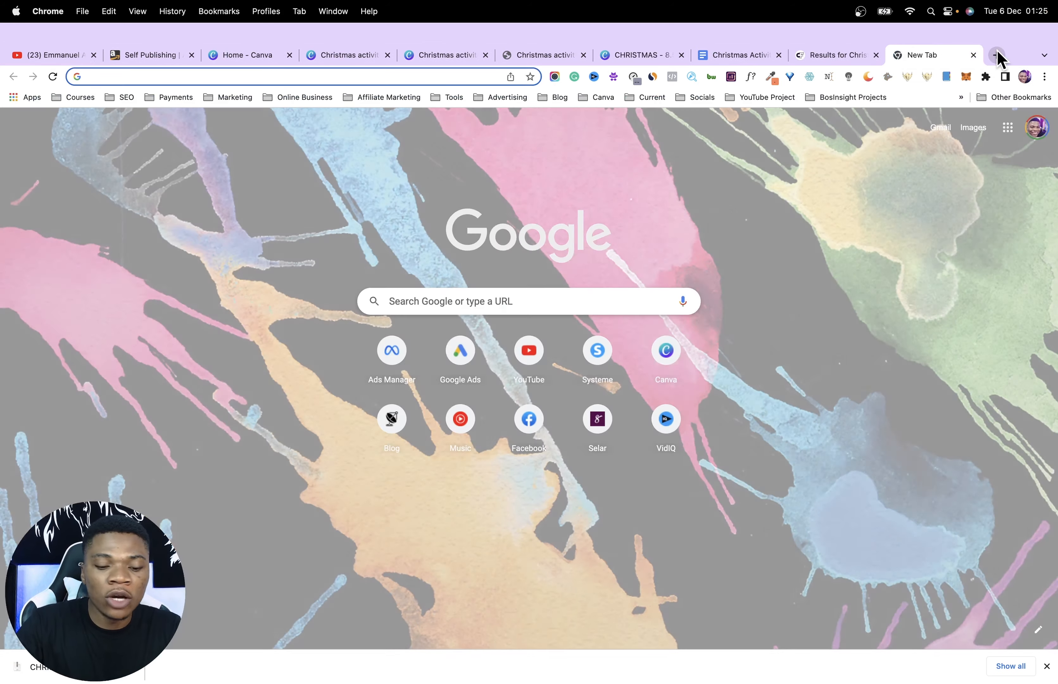
type("amazon cover template")
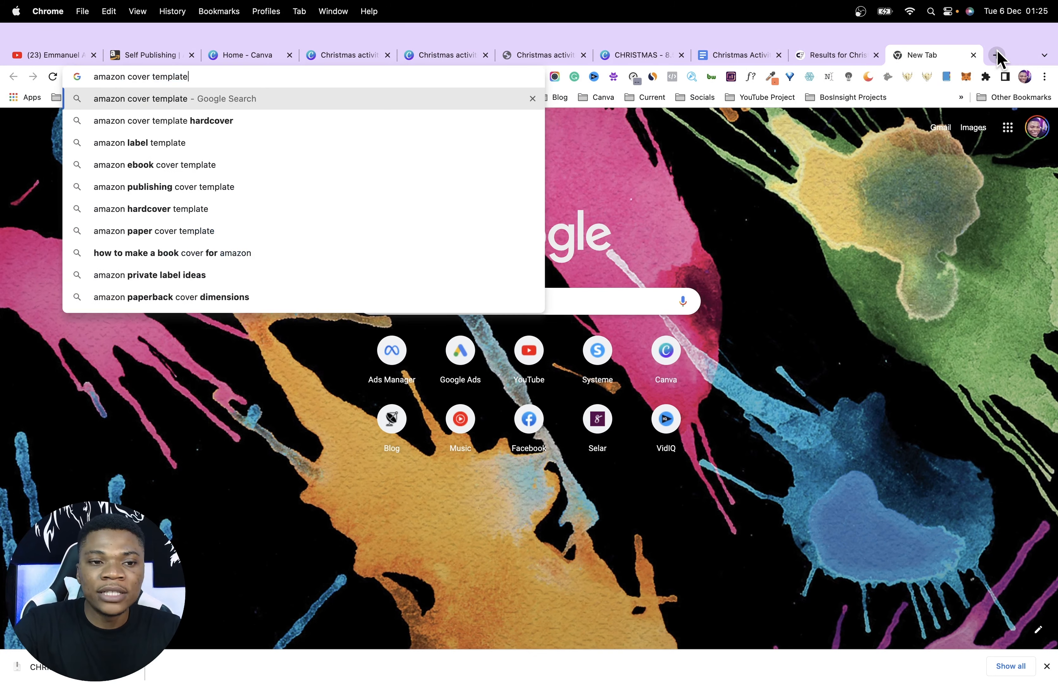
key("Return")
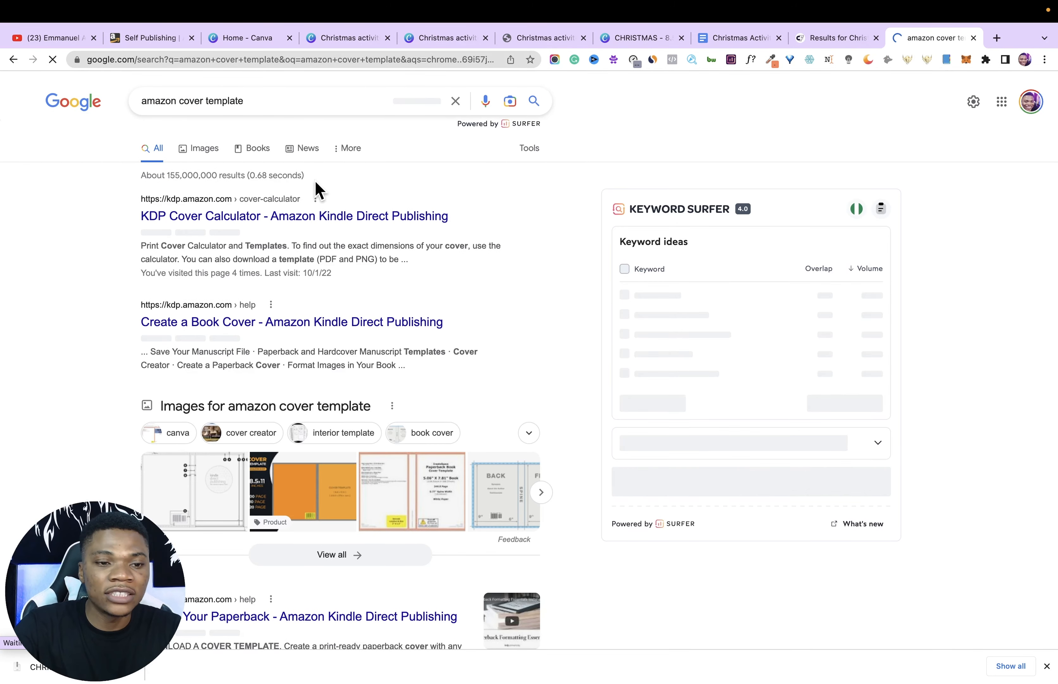
left_click(220, 215)
- Set the book's binding type to Paperback, interior type to Black & white and paper type to White paper
left_click(479, 330)
left_click(492, 346)
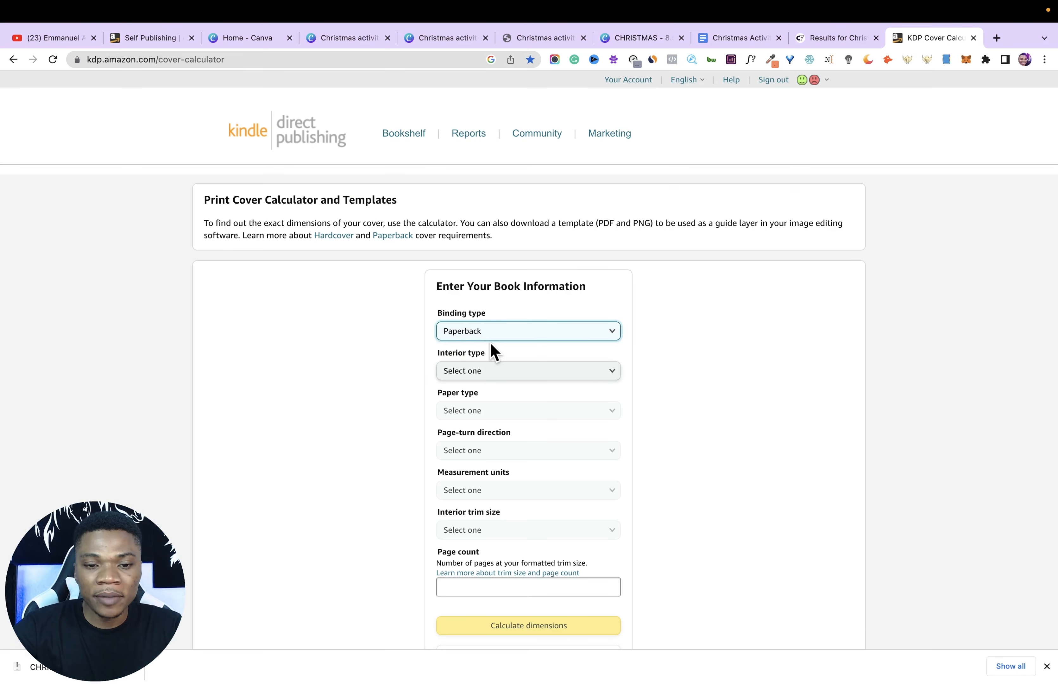
left_click(509, 370)
left_click(510, 372)
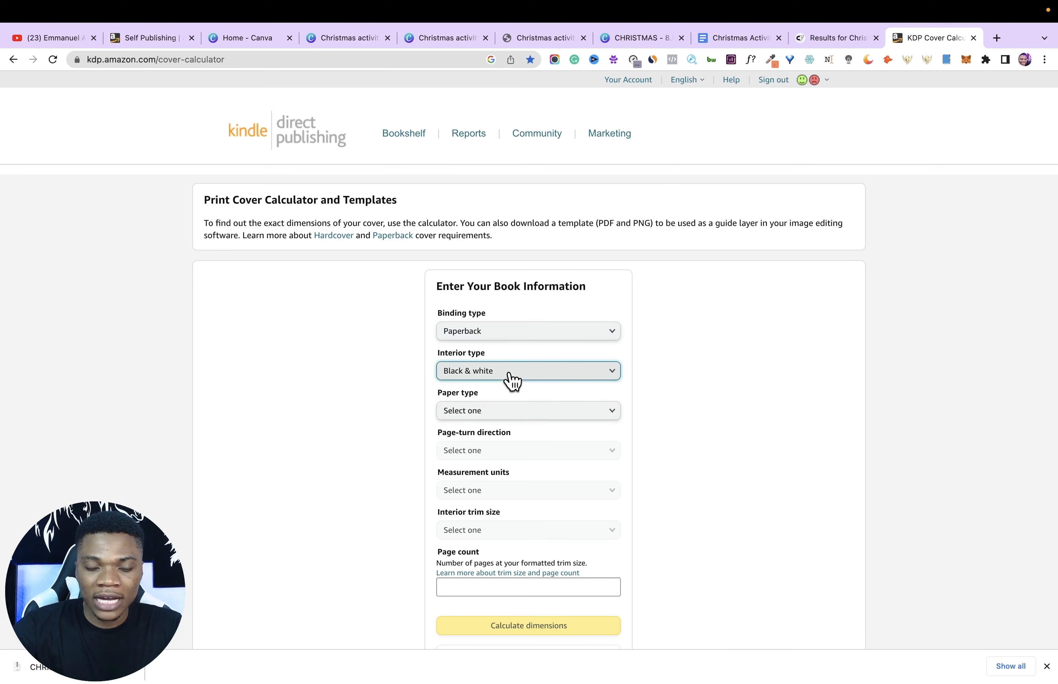
left_click(496, 411)
left_click(508, 425)
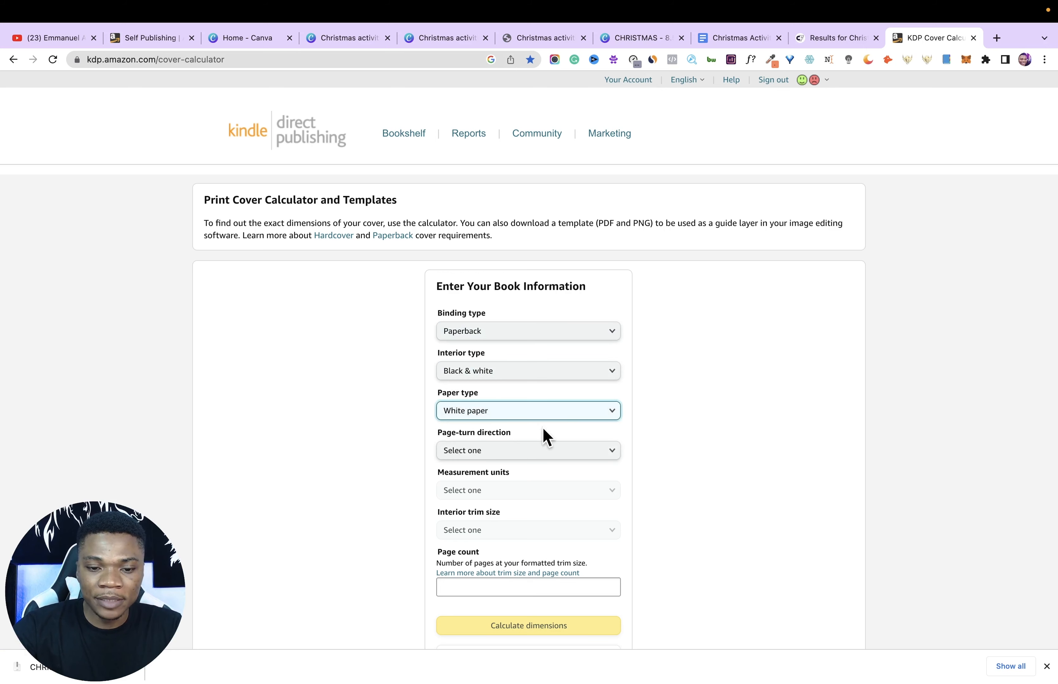
- Set the page-turn direction to Left to Right and the measurement units to Inches
left_click(538, 450)
scroll(533, 444, "down", 2)
left_click(530, 403)
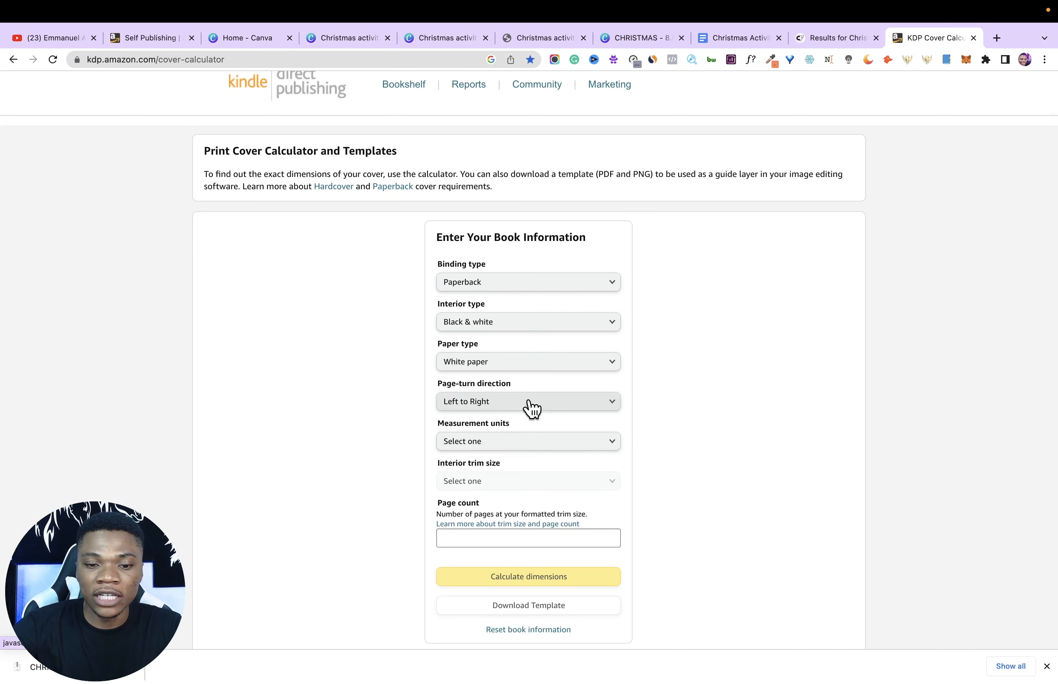
scroll(650, 423, "down", 1)
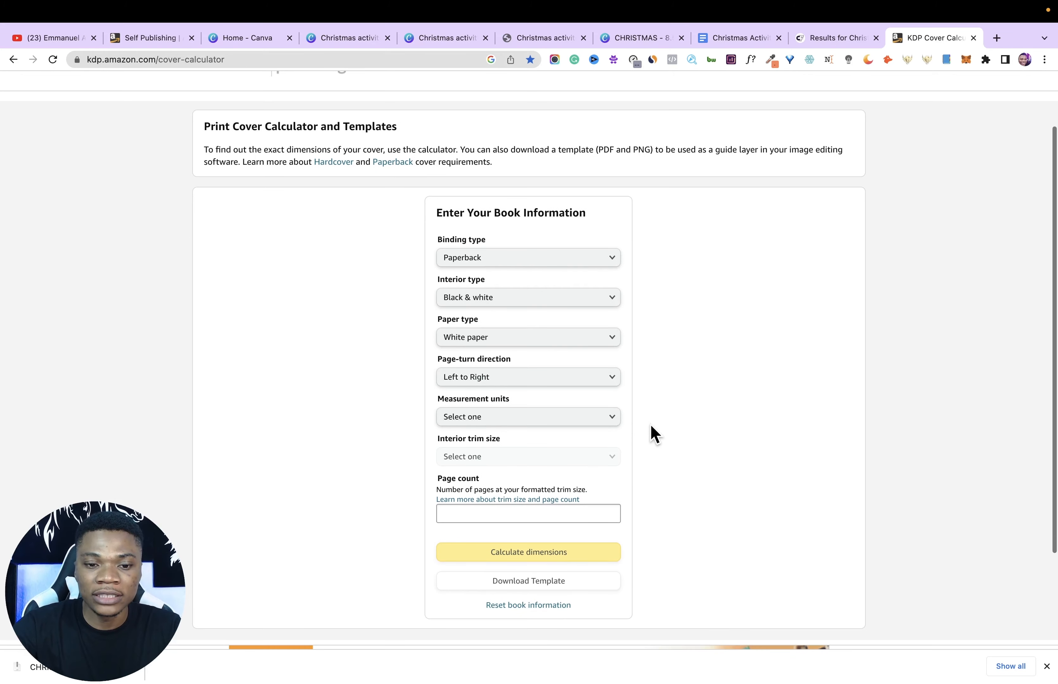
left_click(505, 417)
left_click(502, 417)
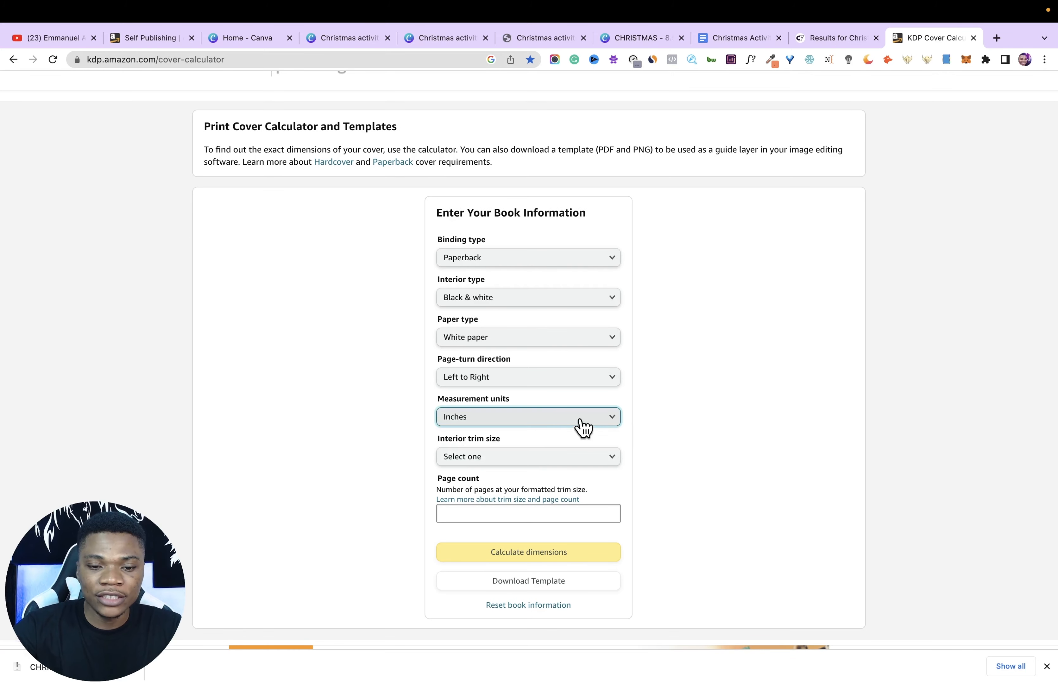
- Set the interior trim size to 8.5 x 11 in and check it against the interior design's page size in Canva
left_click(539, 462)
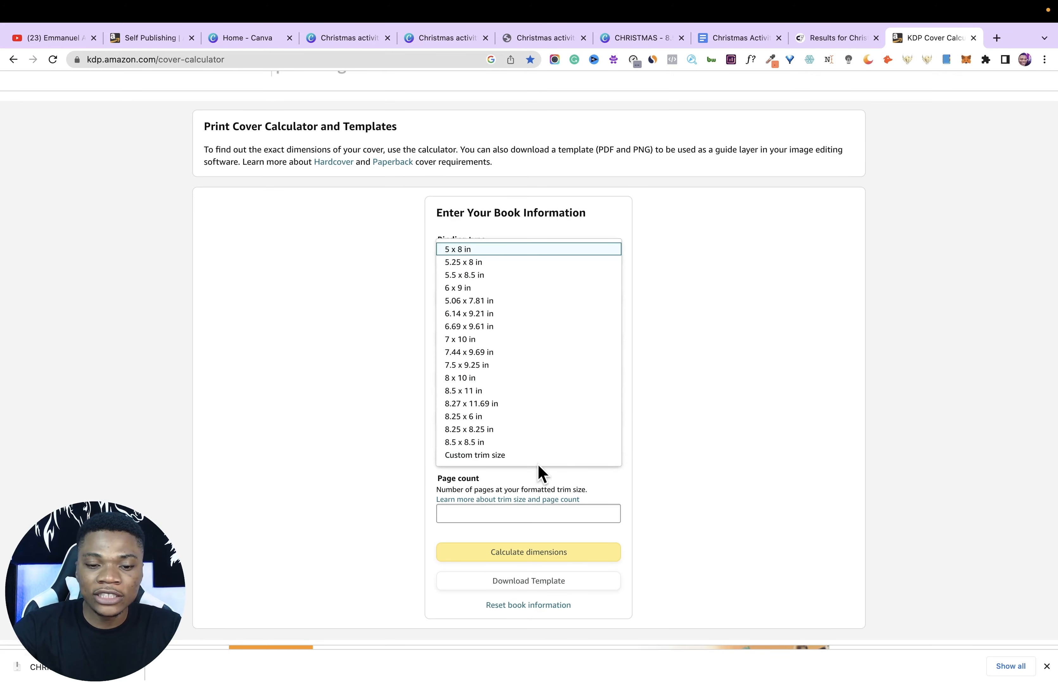
left_click(489, 391)
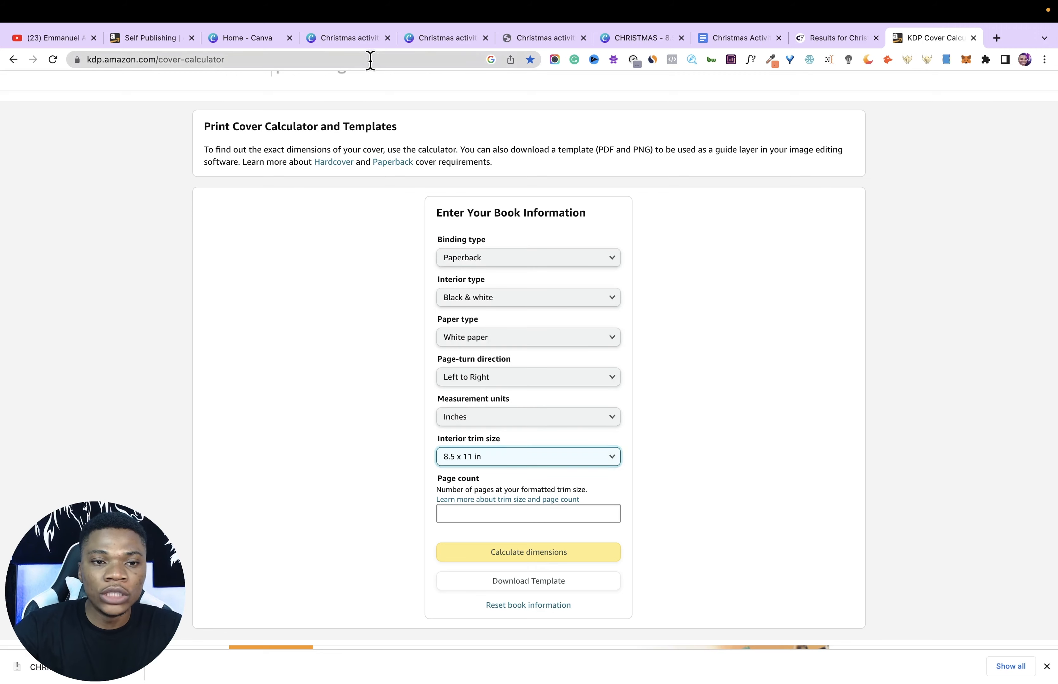
left_click(456, 39)
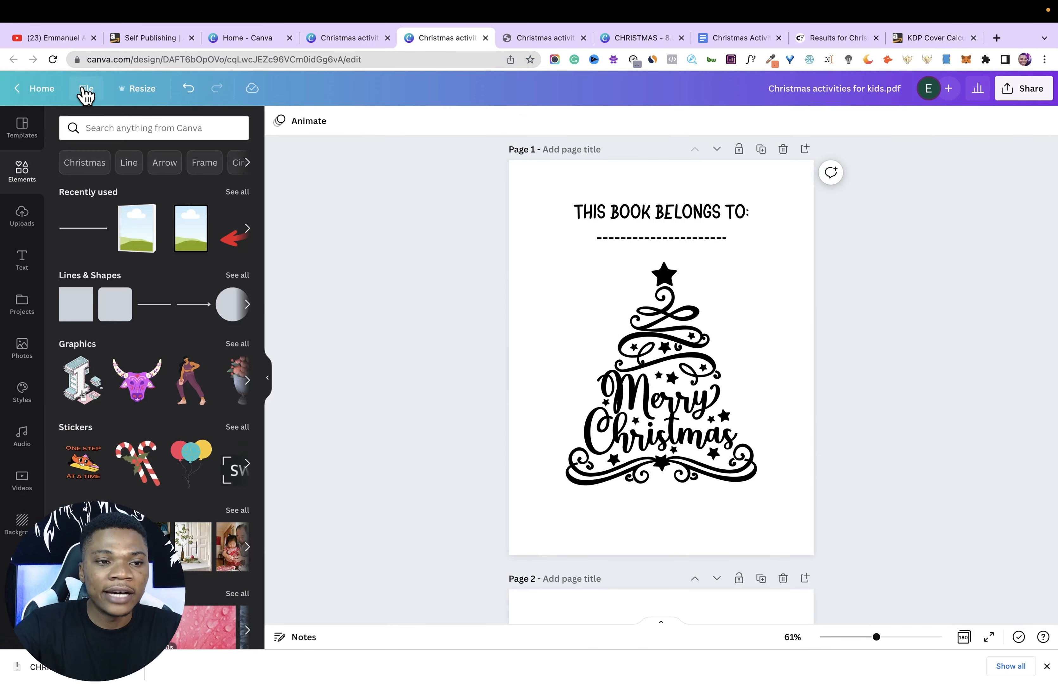
left_click(85, 89)
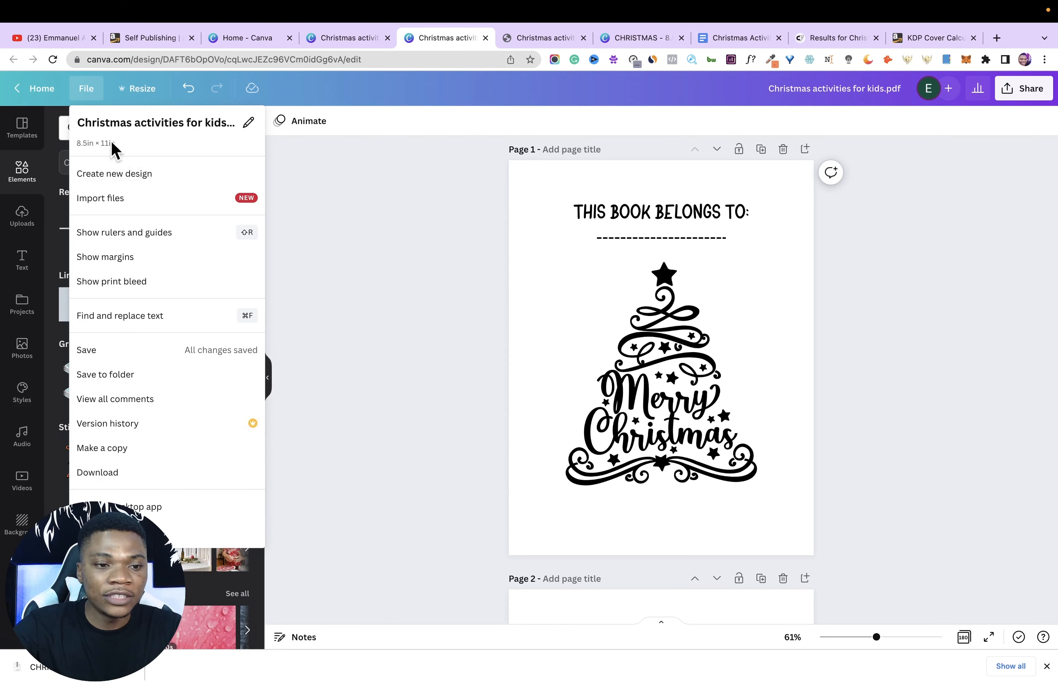
left_click(934, 38)
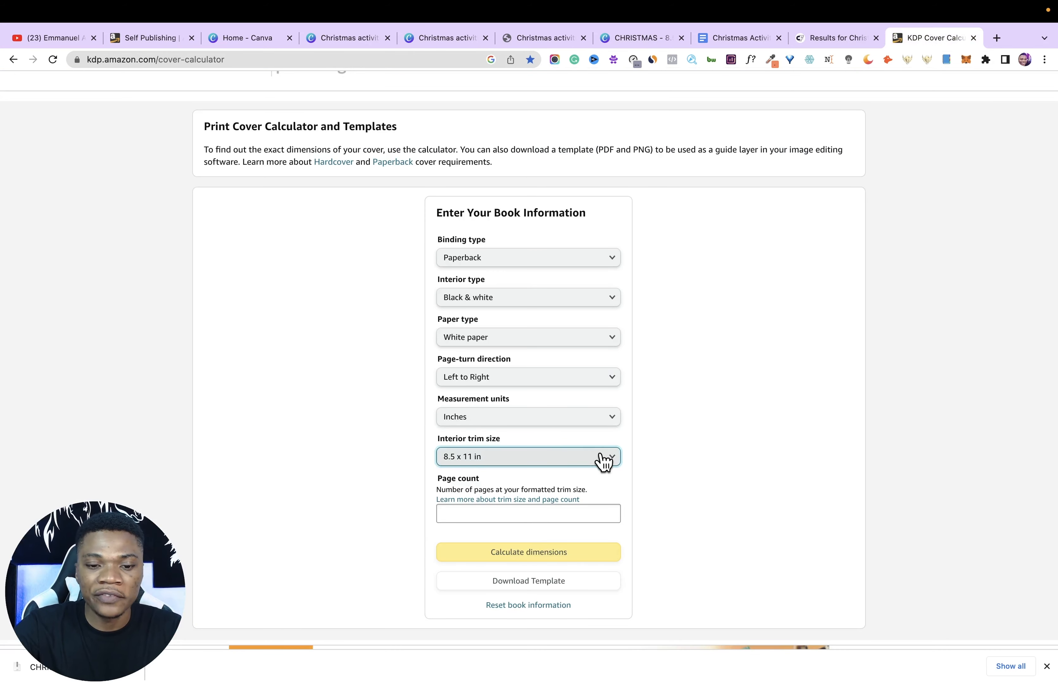
- Set the page count to 180 to match the interior PDF and calculate the cover dimensions
left_click(501, 512)
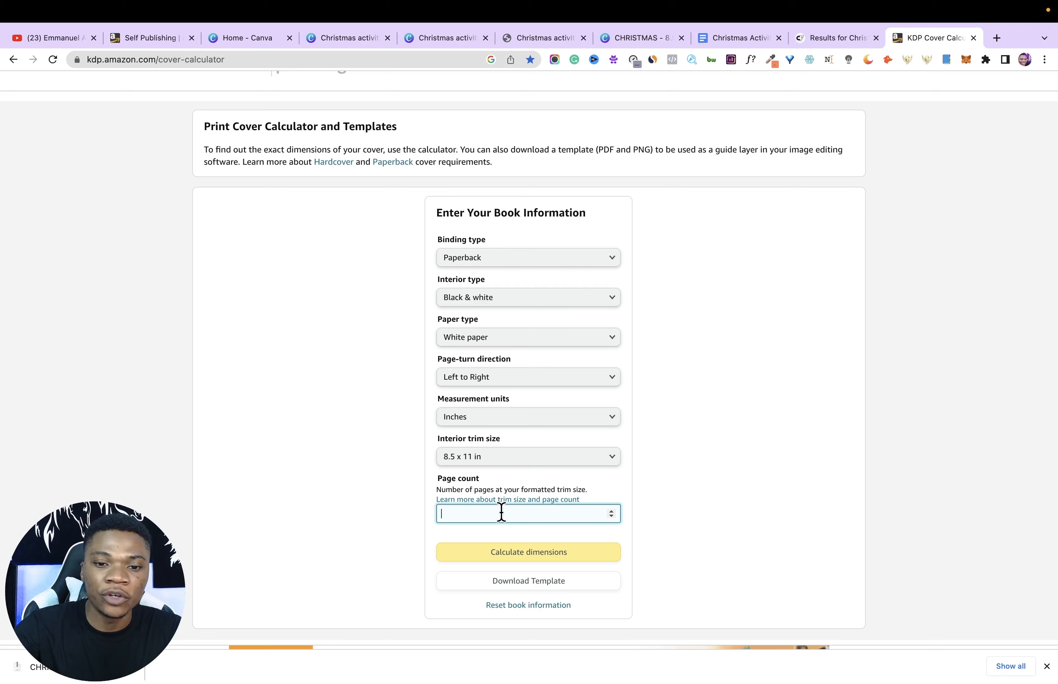
left_click(524, 38)
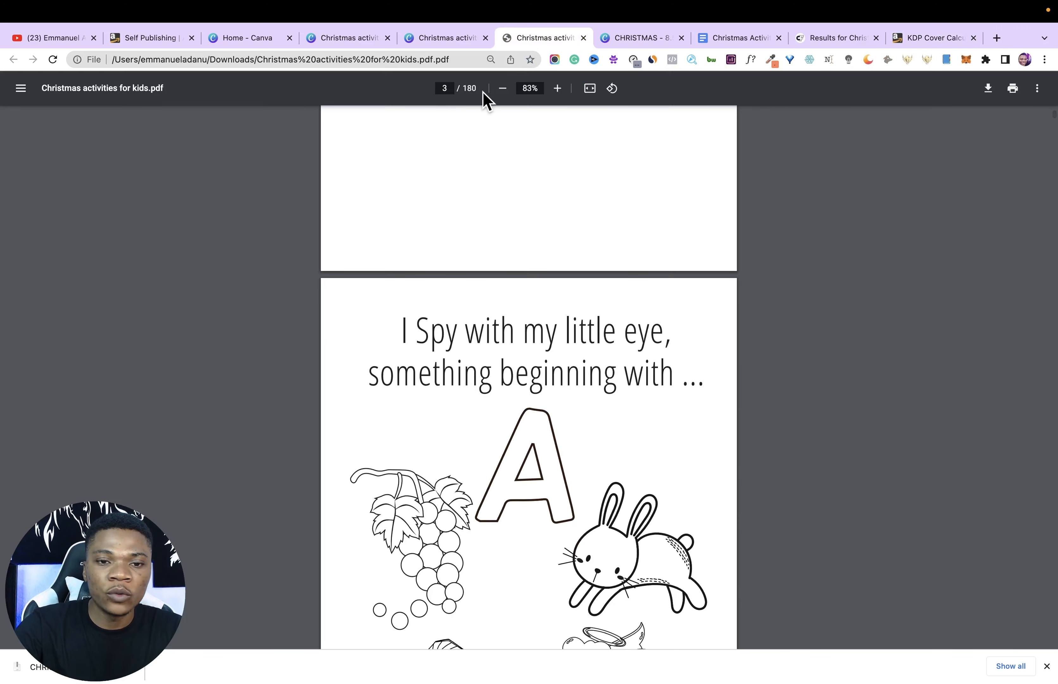
left_click(929, 36)
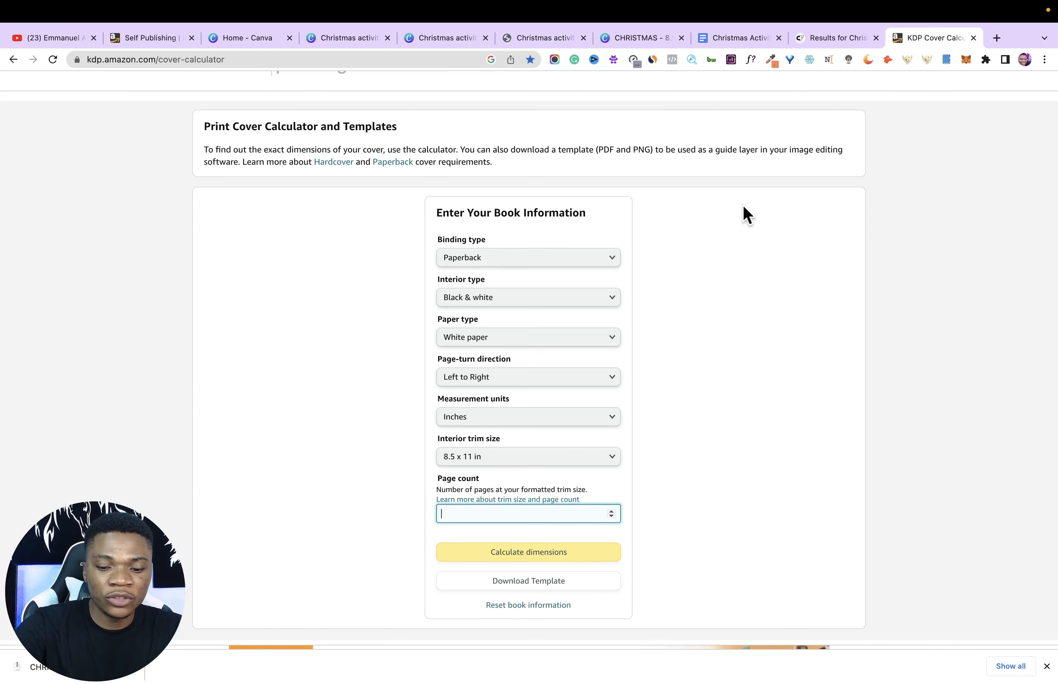
left_click(561, 552)
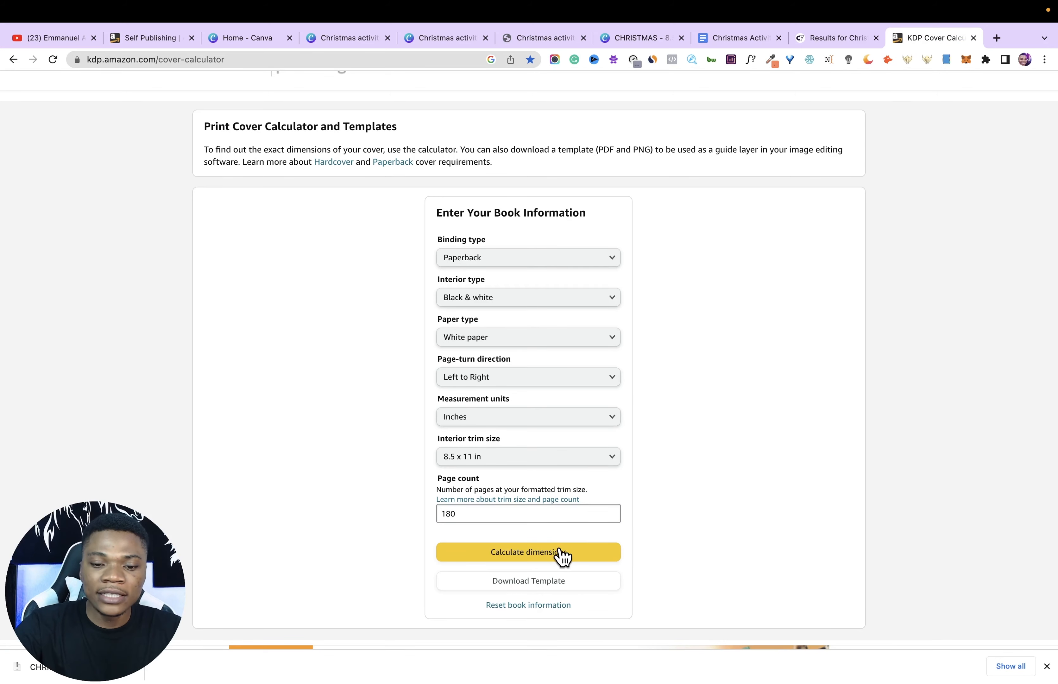
scroll(561, 554, "down", 1)
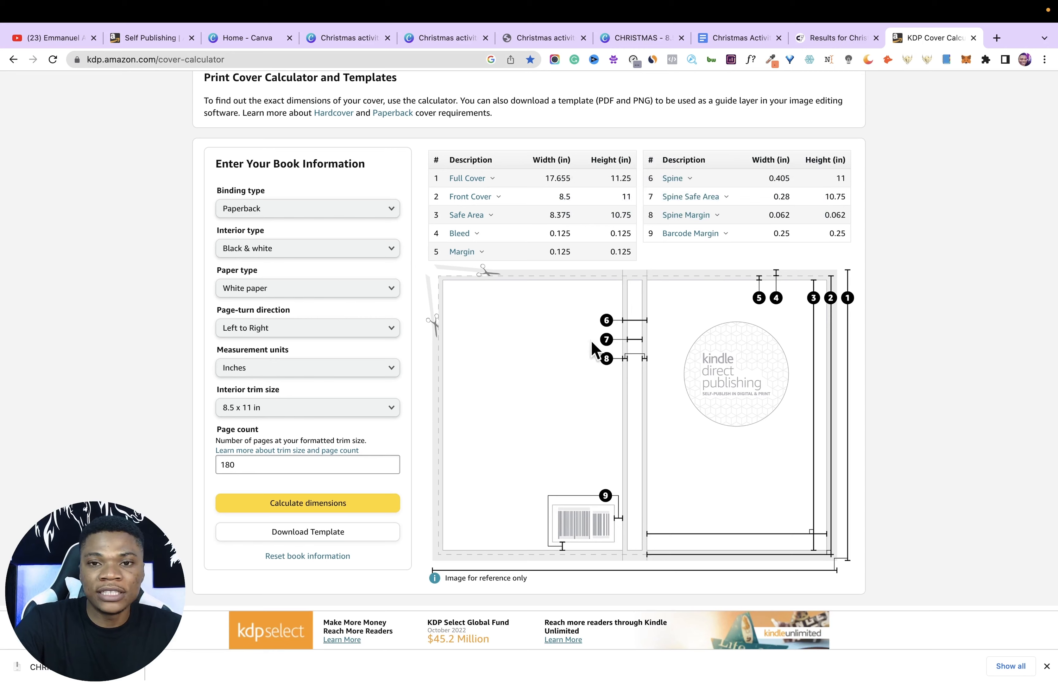
- Download the calculated cover template, open its folder and preview the PDF and PNG templates
left_click(290, 536)
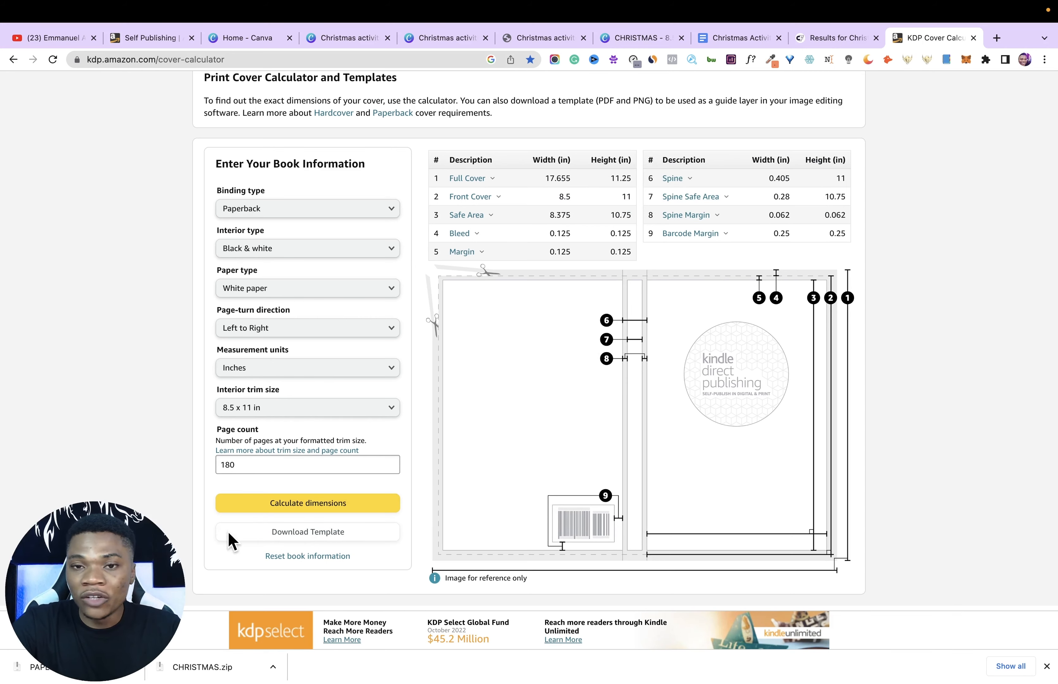
left_click(53, 672)
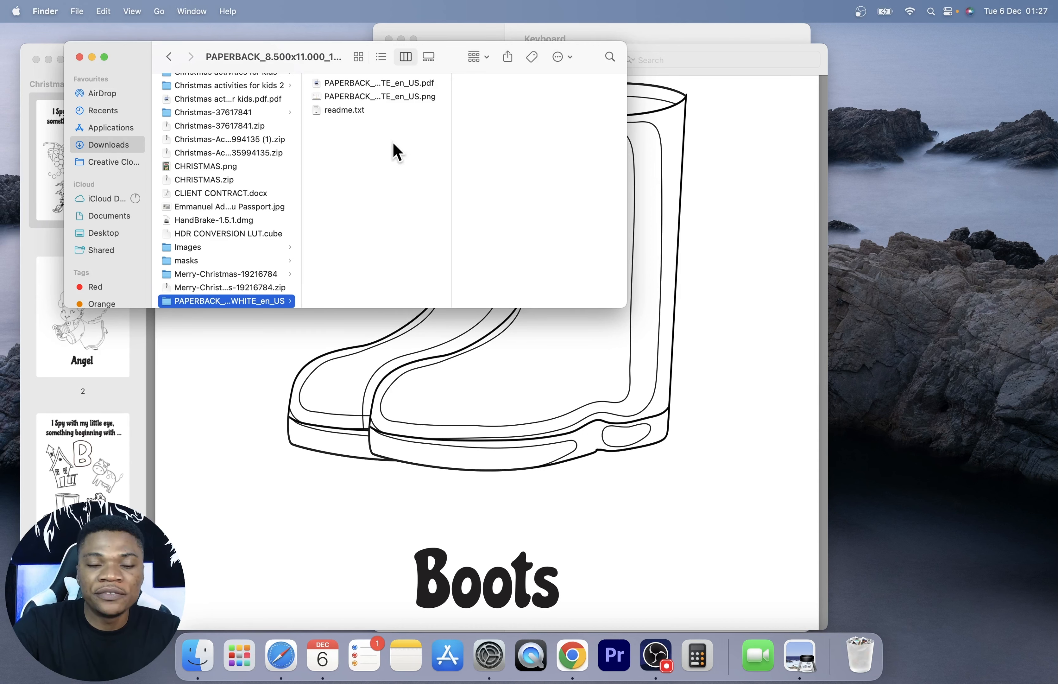
left_click(385, 82)
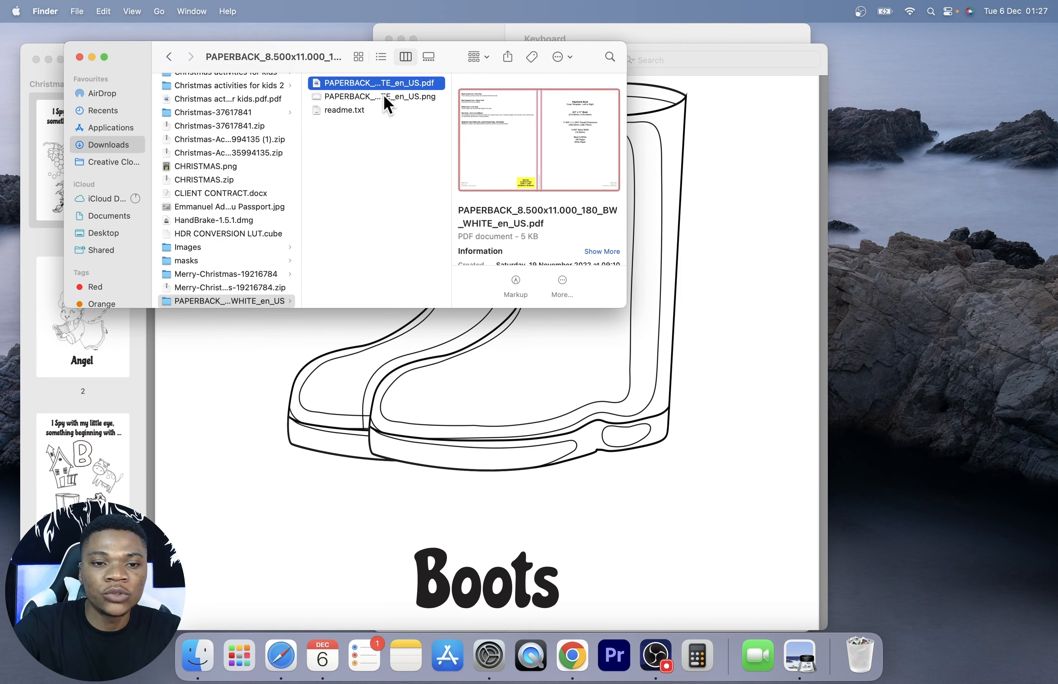
left_click(385, 97)
left_click(383, 88)
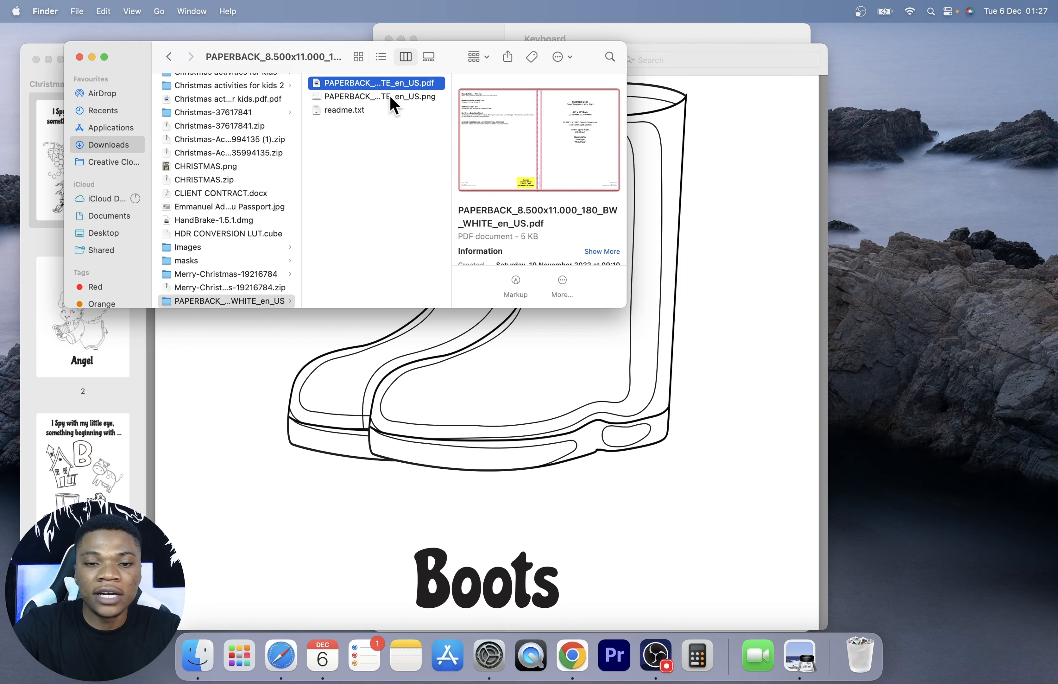
left_click(390, 99)
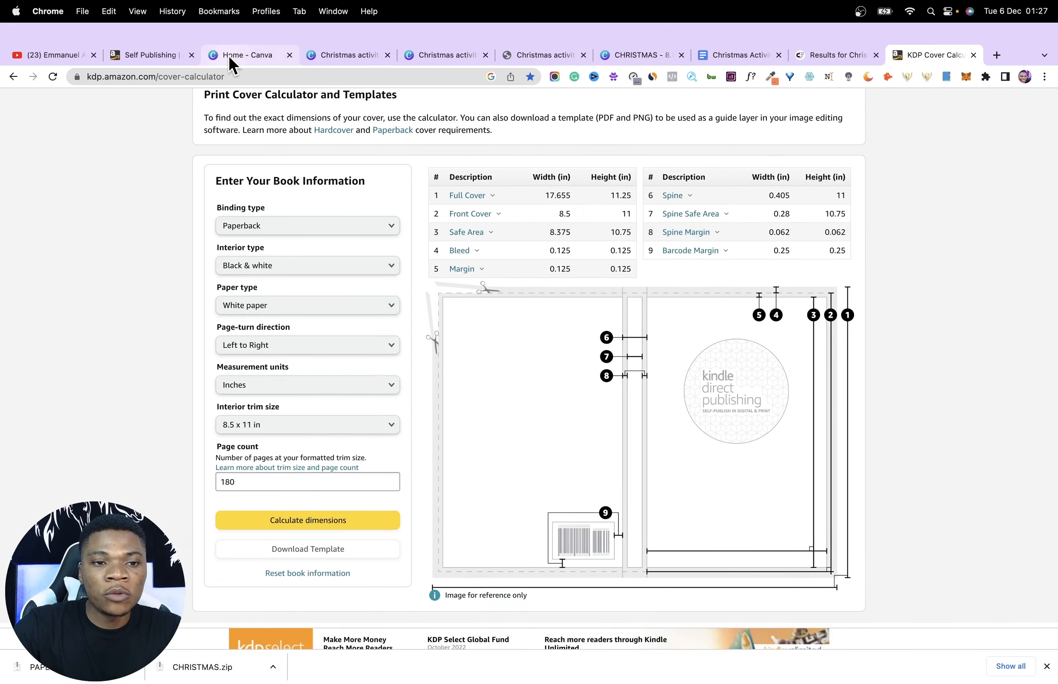
- Import PAPERBACK_8.500x11.000_180_BW_WHITE_en_US.pdf from the Downloads folder into Canva and open it as a design
left_click(236, 37)
scroll(944, 184, "up", 5)
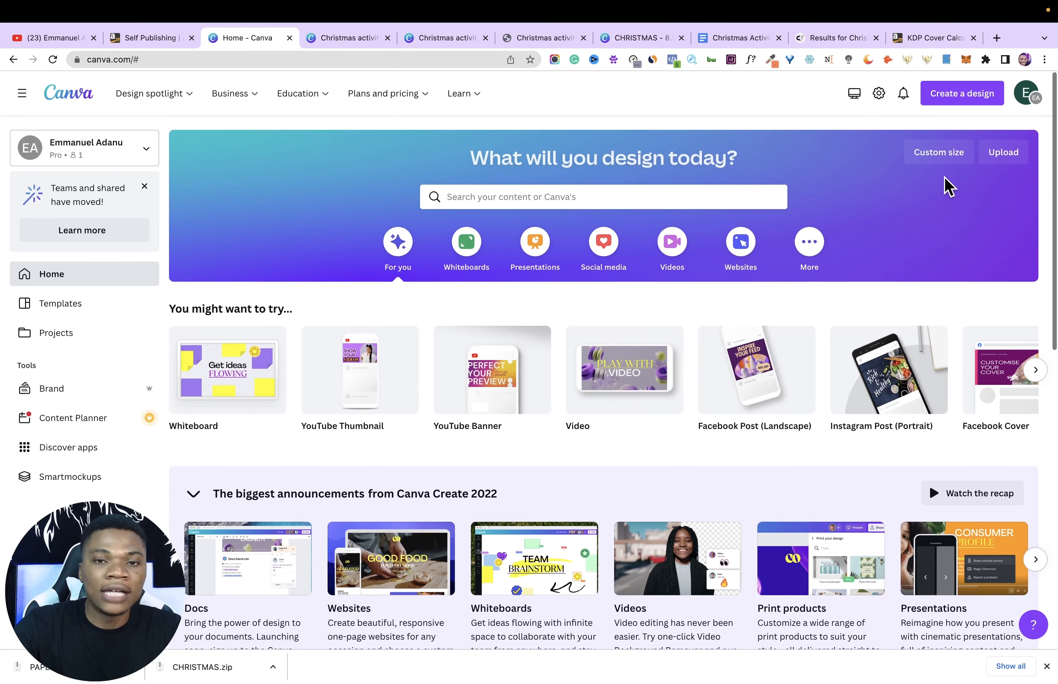
left_click(1003, 152)
left_click(923, 330)
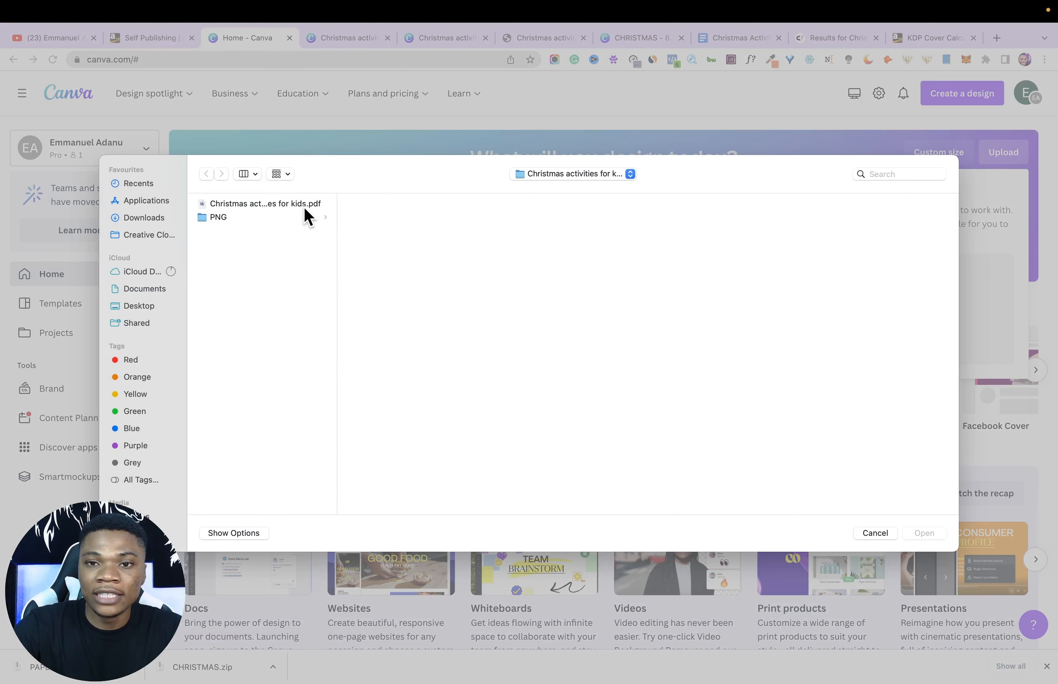
left_click(145, 220)
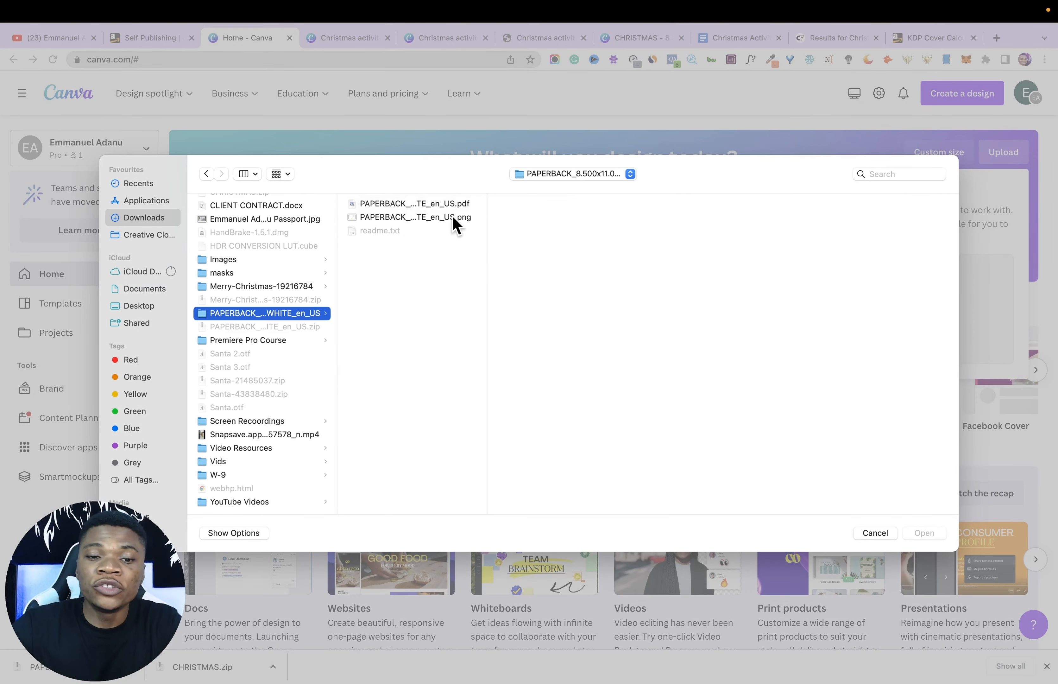
left_click(430, 204)
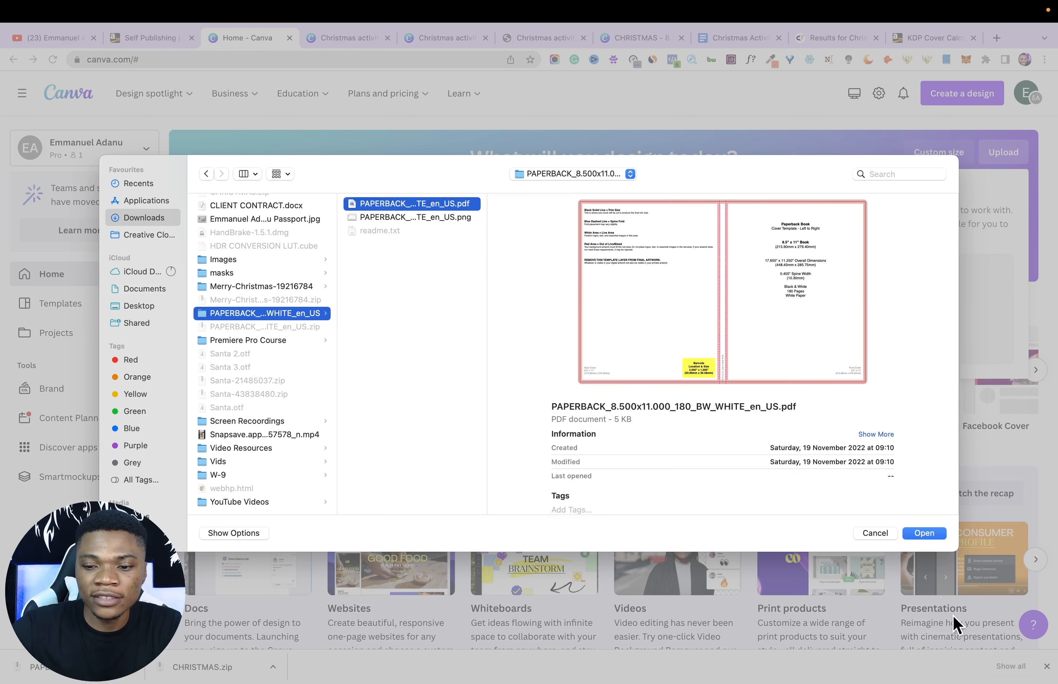
left_click(926, 535)
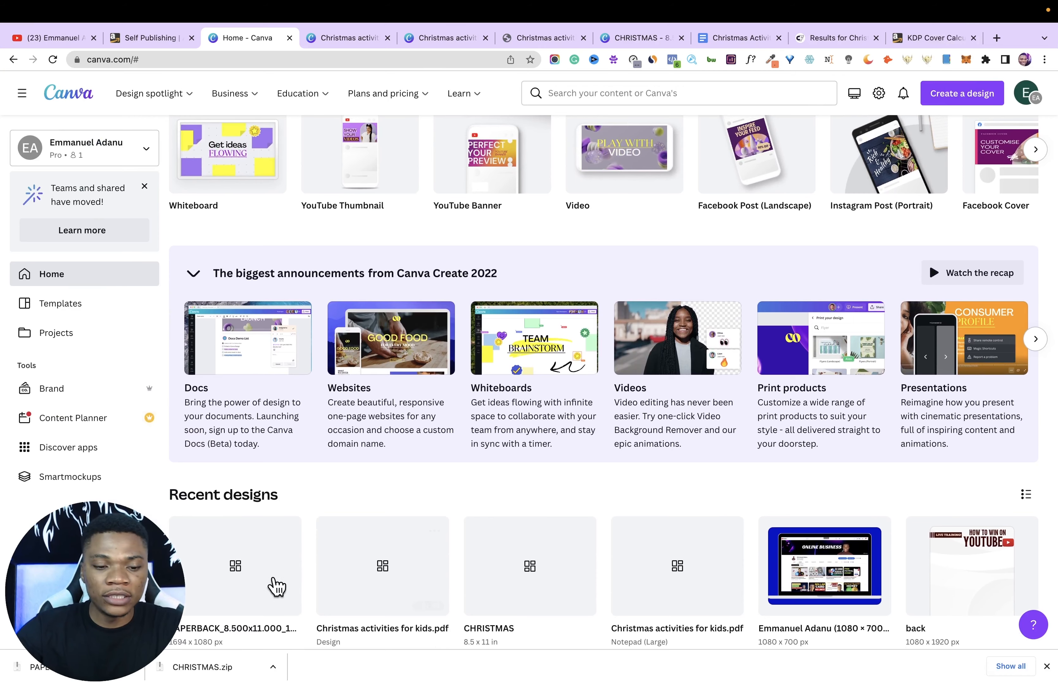
left_click(248, 570)
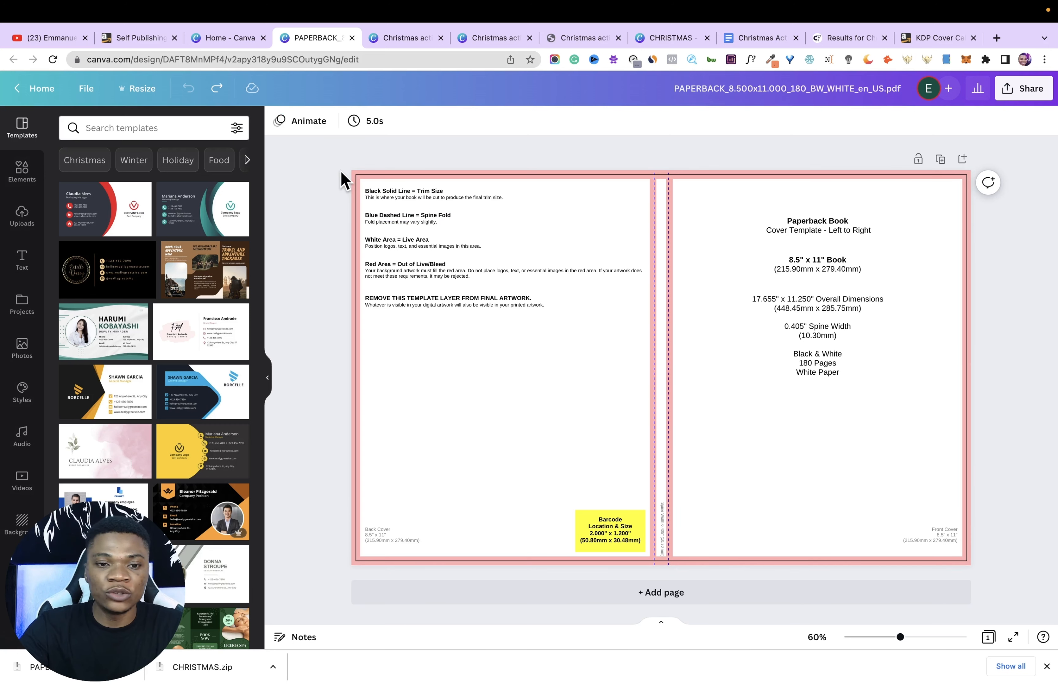
- Lock the template's guide graphic and delete all the instruction text, keeping the guide lines and barcode area
left_click(470, 314)
left_click(1042, 128)
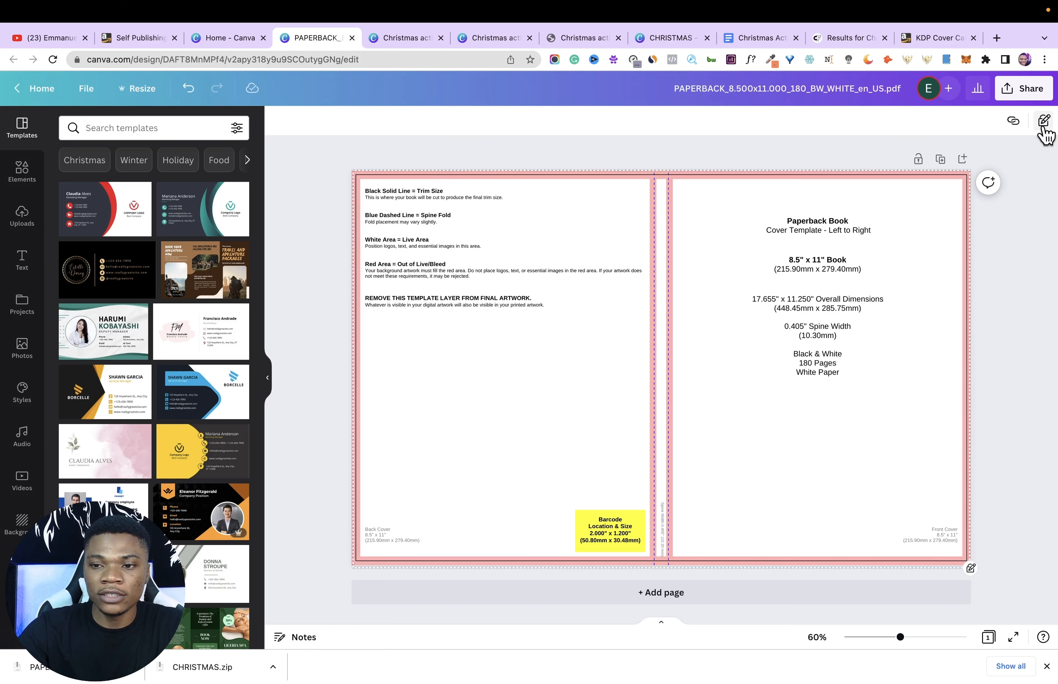
left_click_drag(321, 151, 990, 585)
key("Delete")
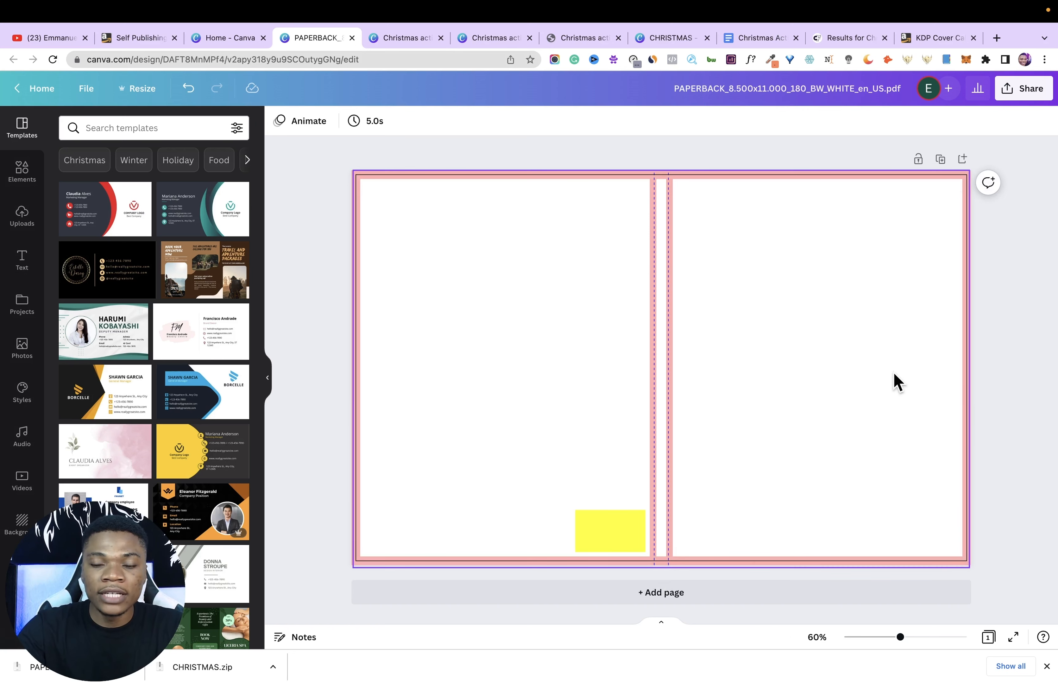
- Add single-image grids and fit them over the back and front cover areas, up to the spine fold lines
left_click(23, 171)
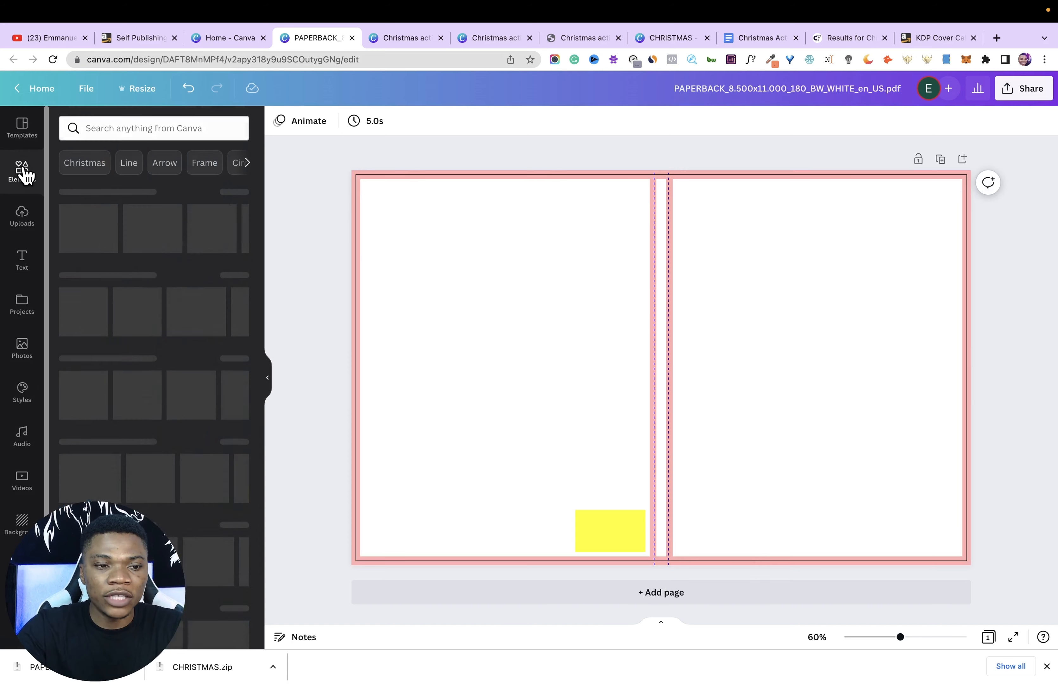
scroll(264, 378, "down", 15)
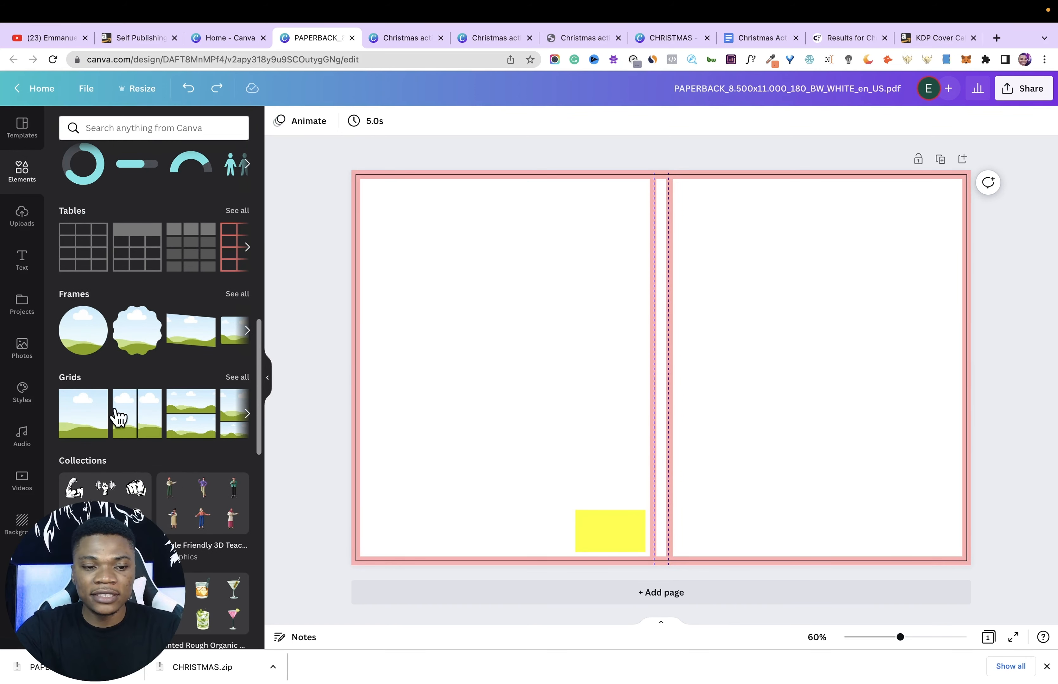
key("super+z")
left_click(73, 427)
left_click_drag(349, 365, 674, 326)
left_click_drag(674, 326, 672, 326)
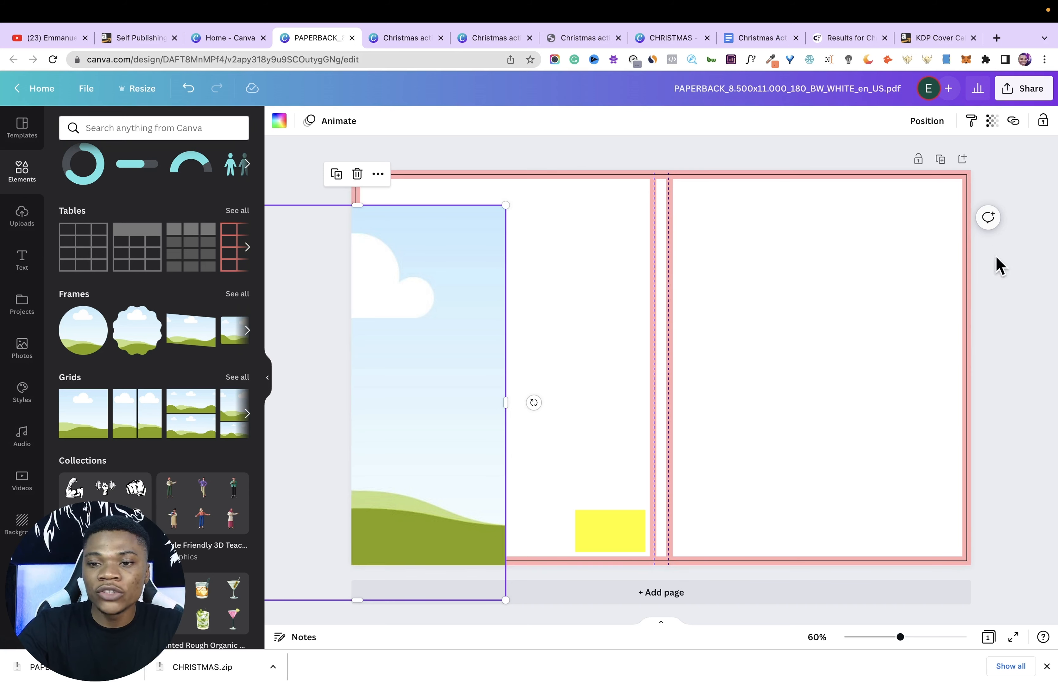
left_click_drag(448, 368, 576, 386)
key("Escape")
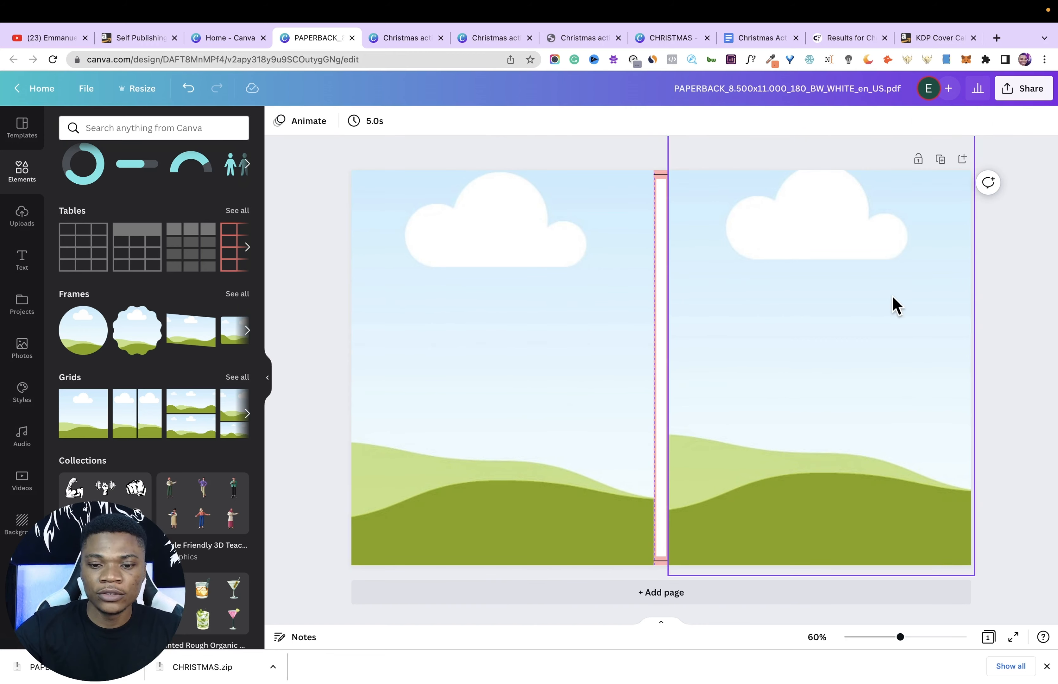
- Fit another single-image grid to the narrow spine area between the back and front cover grids
left_click(489, 341)
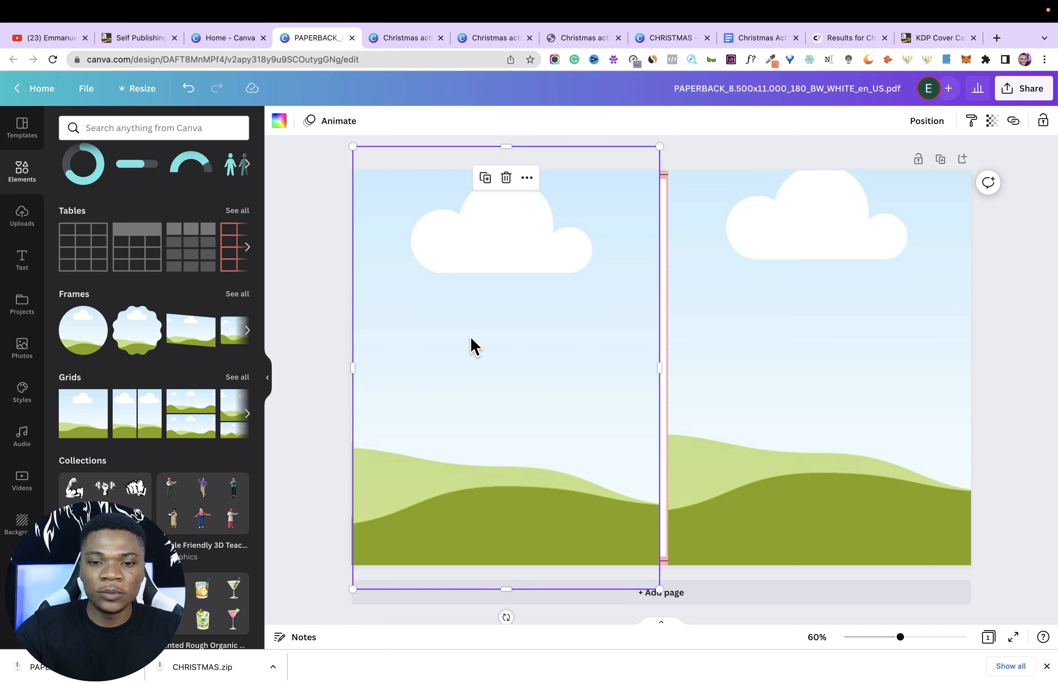
left_click_drag(474, 347, 565, 347)
left_click_drag(449, 367, 657, 351)
left_click_drag(753, 361, 668, 359)
left_click(266, 578)
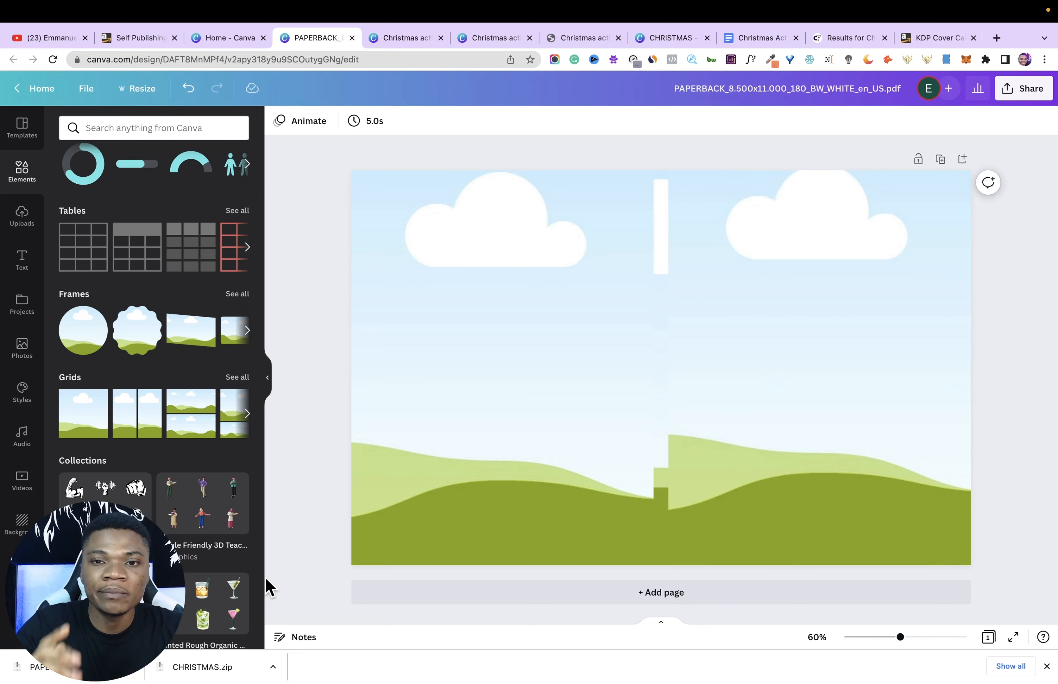
- Upload the cover images 1.png, 2.png and 3.png from the CHRISTMAS folder to the design's uploads
left_click(212, 669)
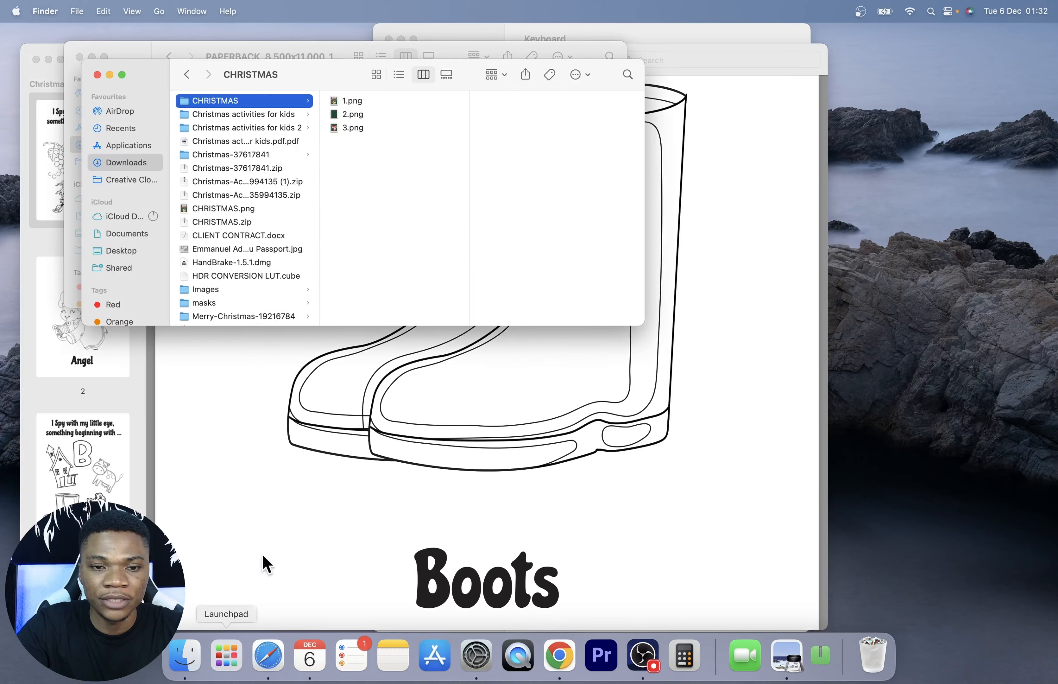
left_click(561, 652)
left_click(22, 215)
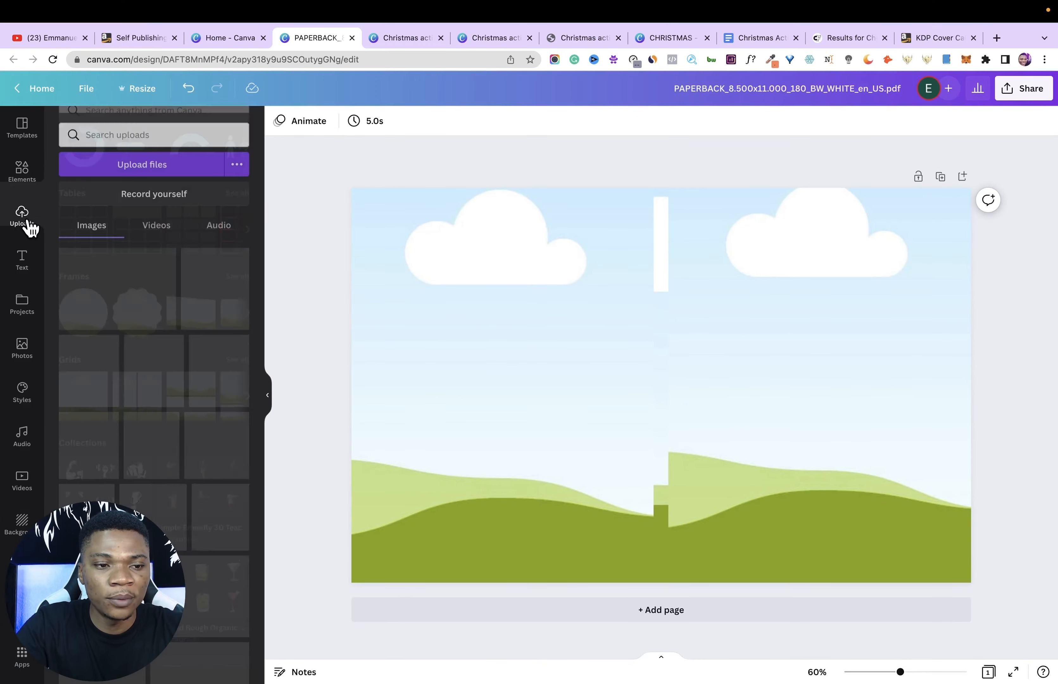
left_click(142, 157)
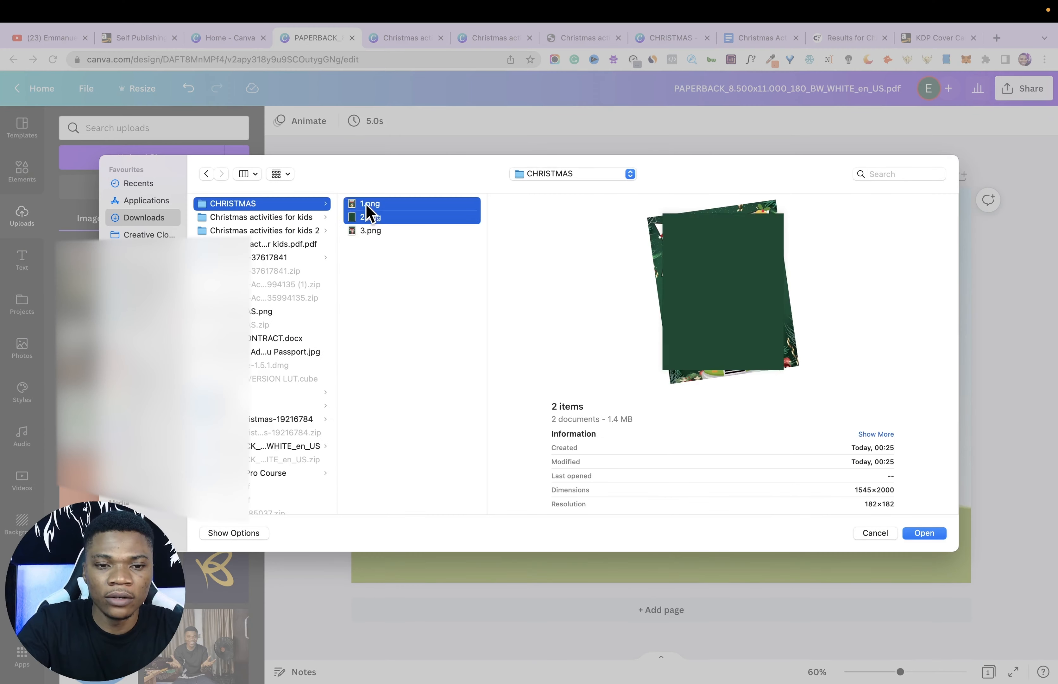
key("shift+Down")
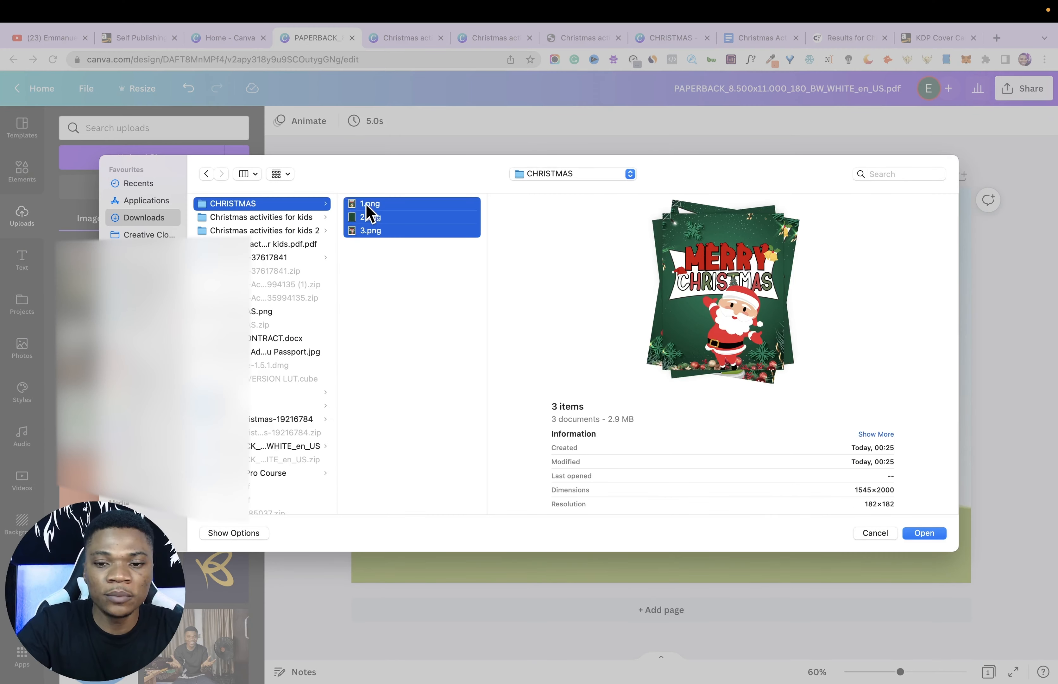
left_click(929, 533)
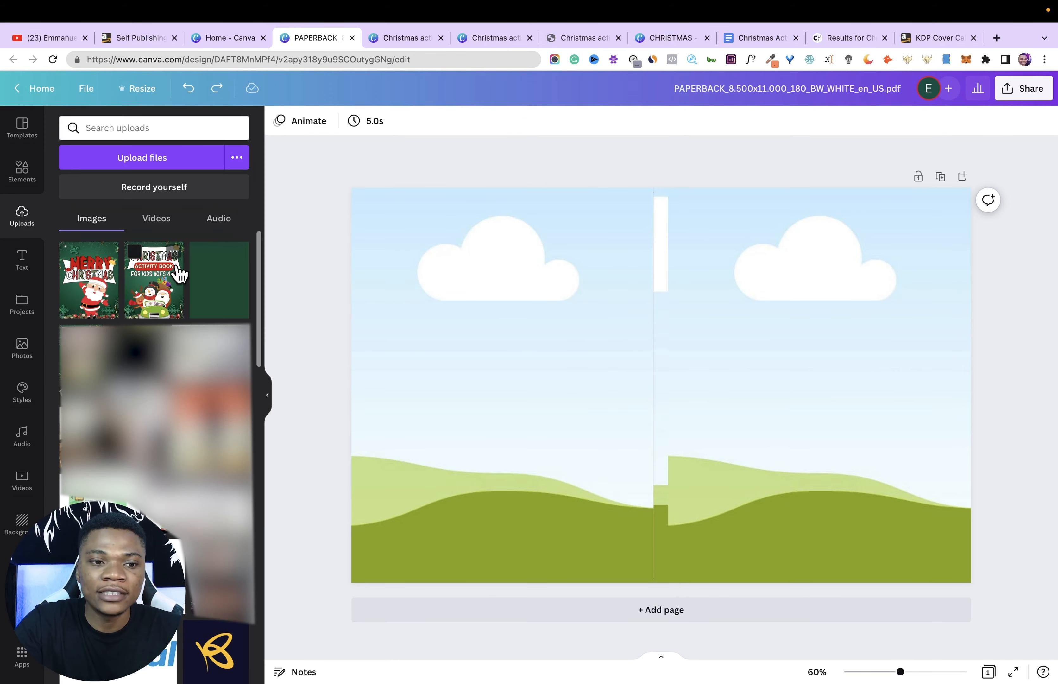
- Fill the front cover grid with the Activity Book image, the back with the Merry Christmas image and the spine with the plain green image
left_click(183, 285)
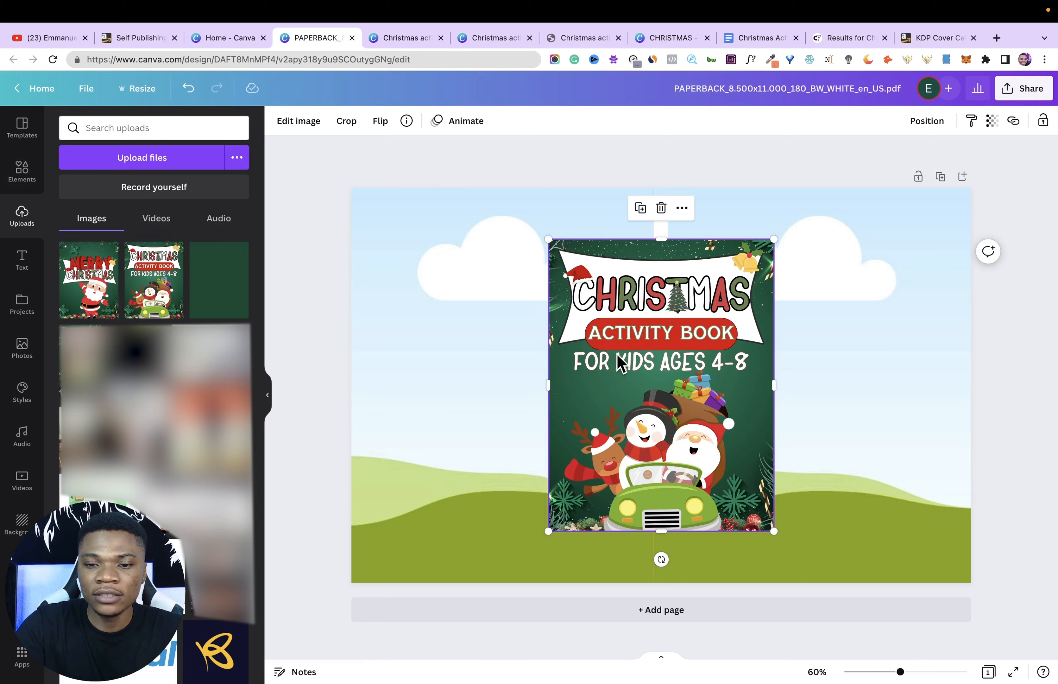
left_click_drag(620, 363, 751, 355)
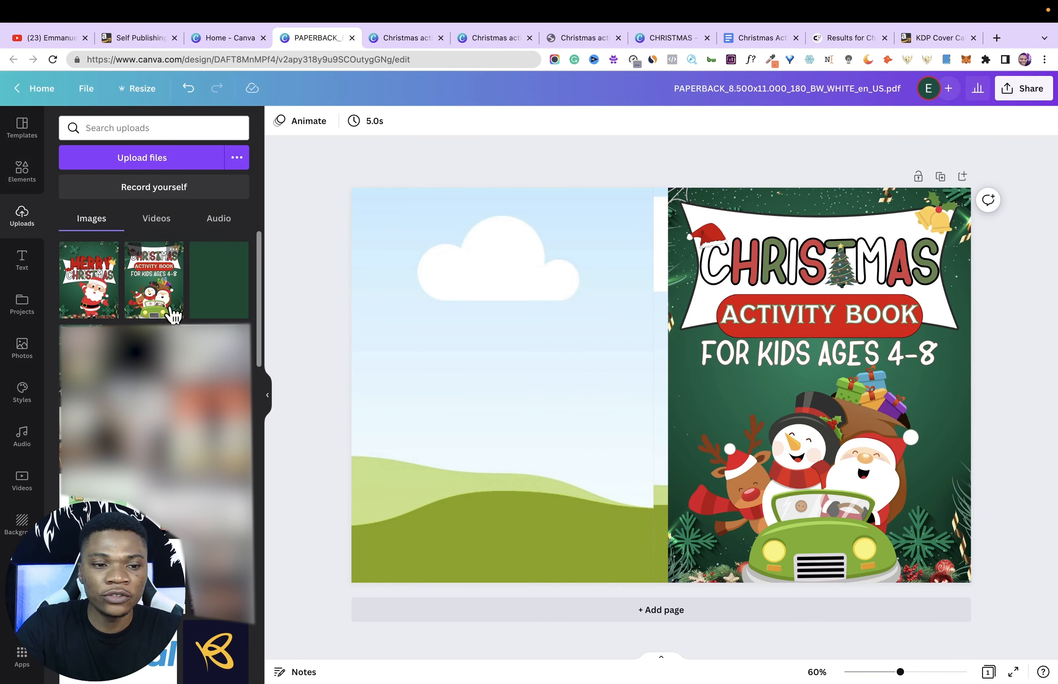
left_click(83, 289)
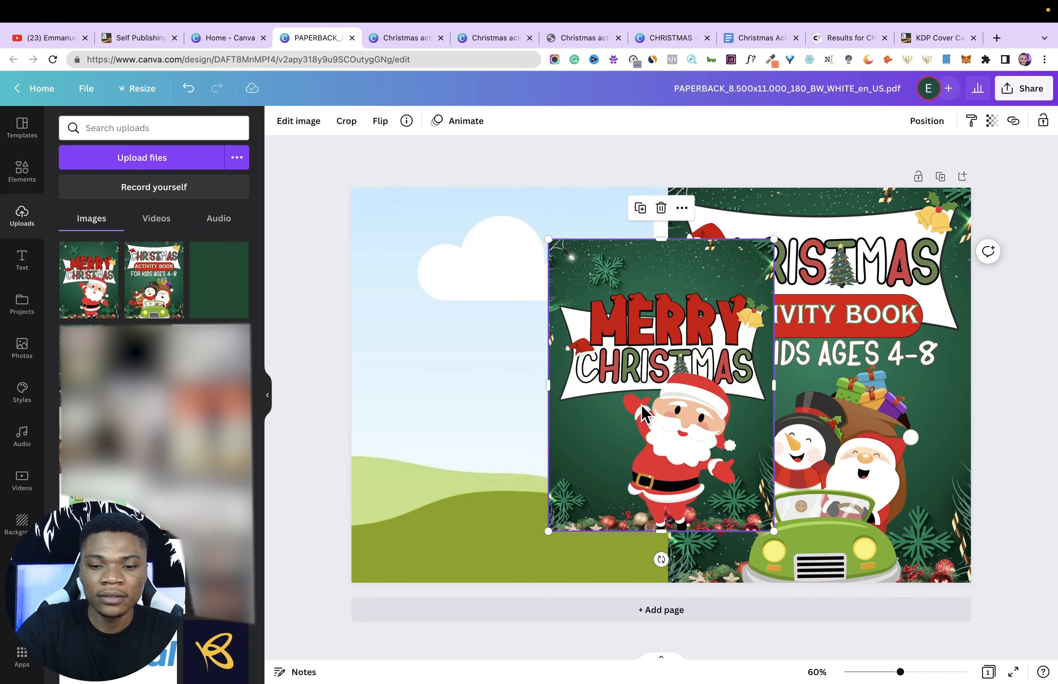
left_click_drag(643, 411, 531, 405)
left_click(221, 278)
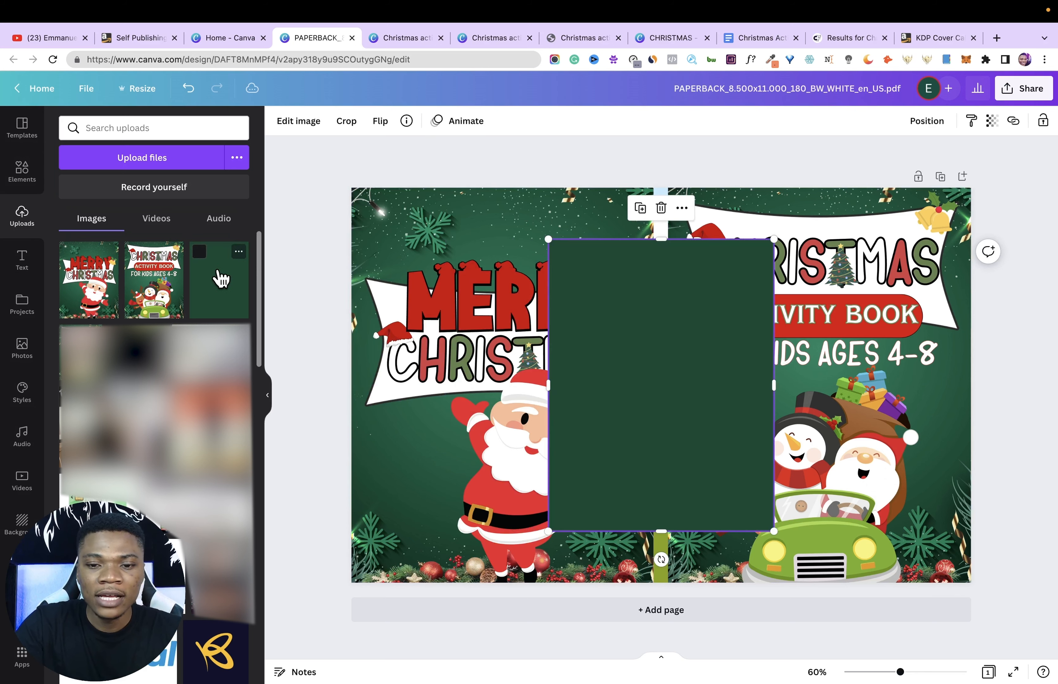
left_click_drag(635, 407, 665, 375)
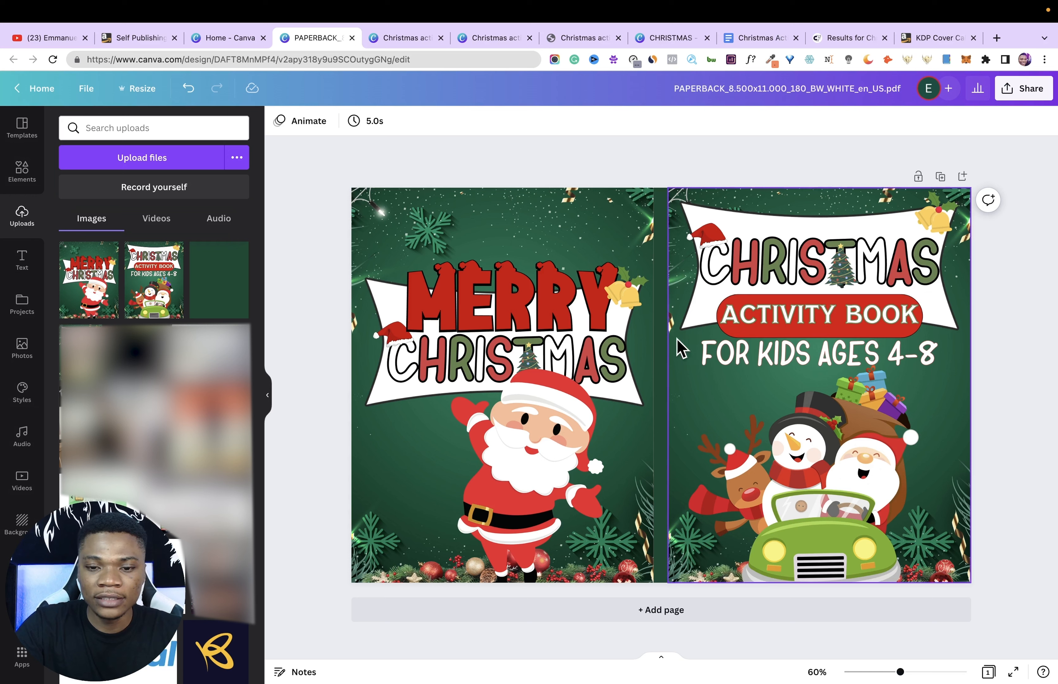
left_click(661, 356)
left_click(22, 172)
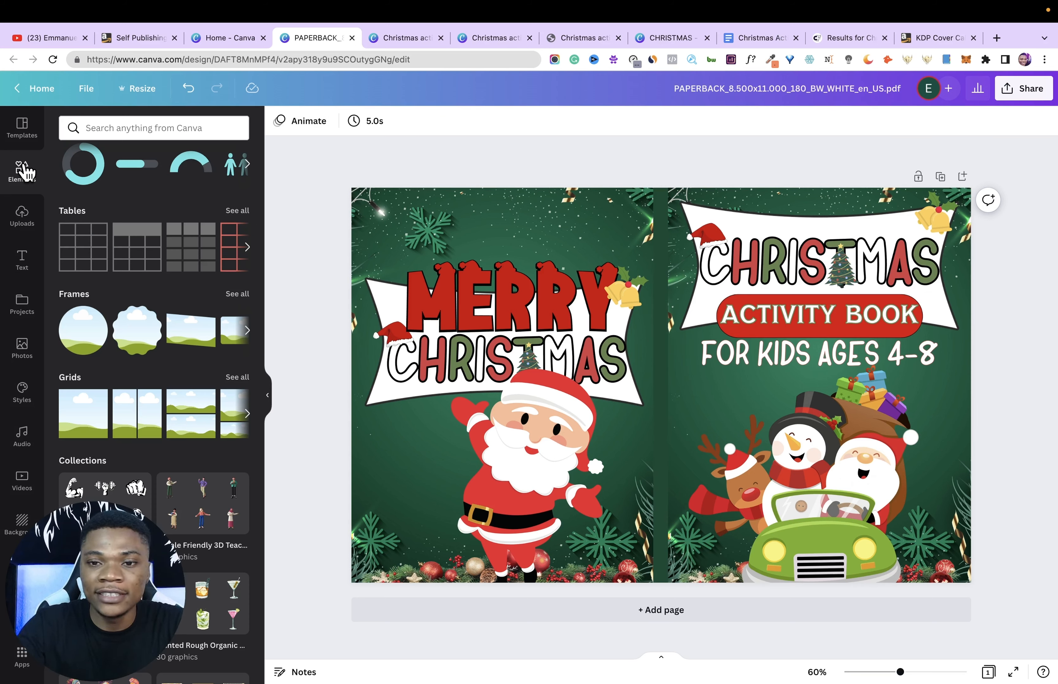
- Rename the design as Christmas Activity Book Cover.pdf
left_click(708, 87)
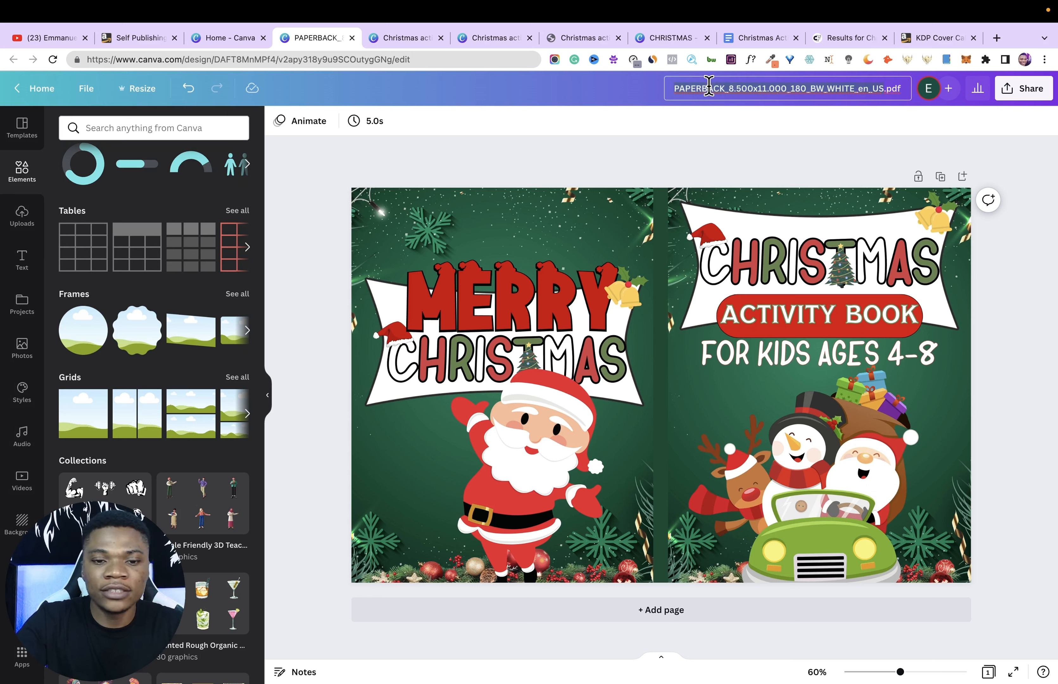
type("Christmas Activity Book Cover")
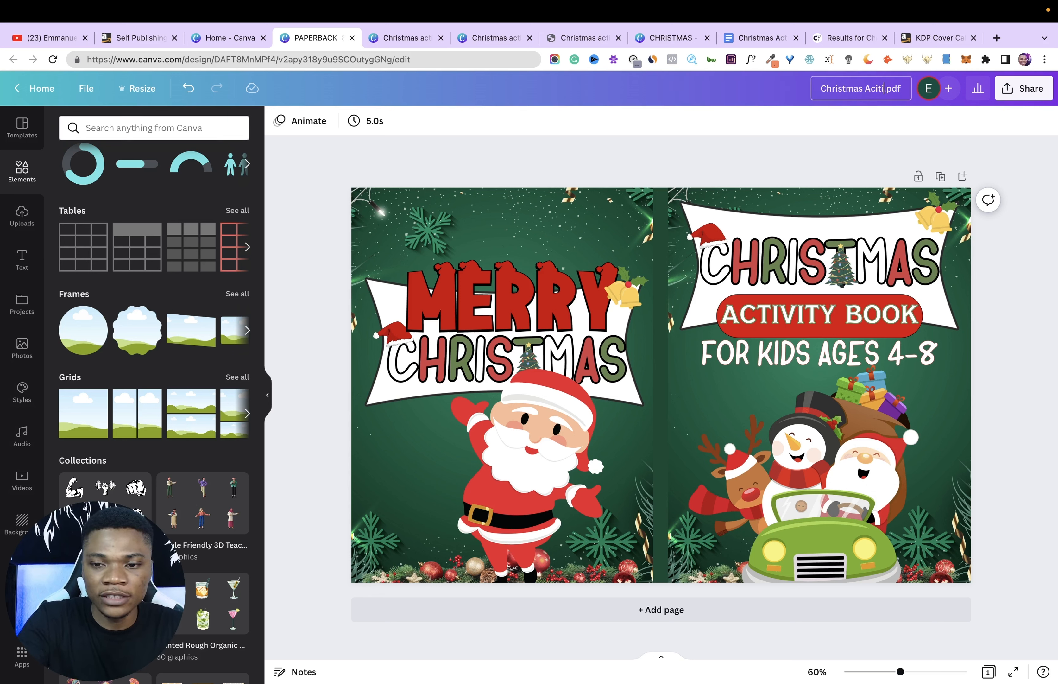
key("Return")
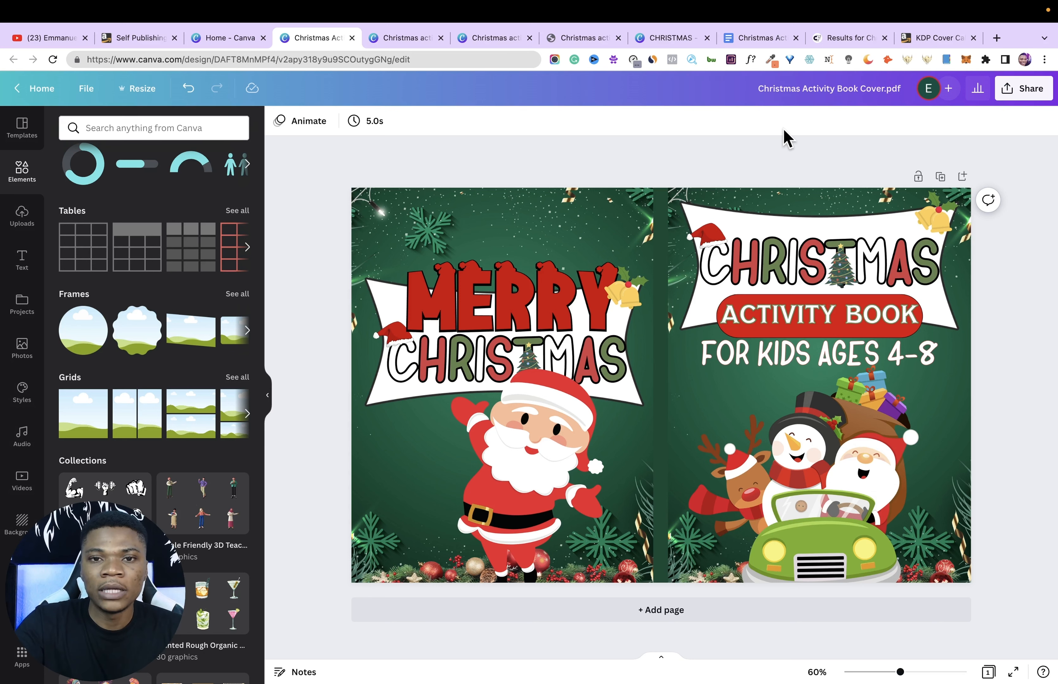
- Download the cover design as a PDF Print file with the RGB color profile
left_click(1027, 93)
left_click(898, 396)
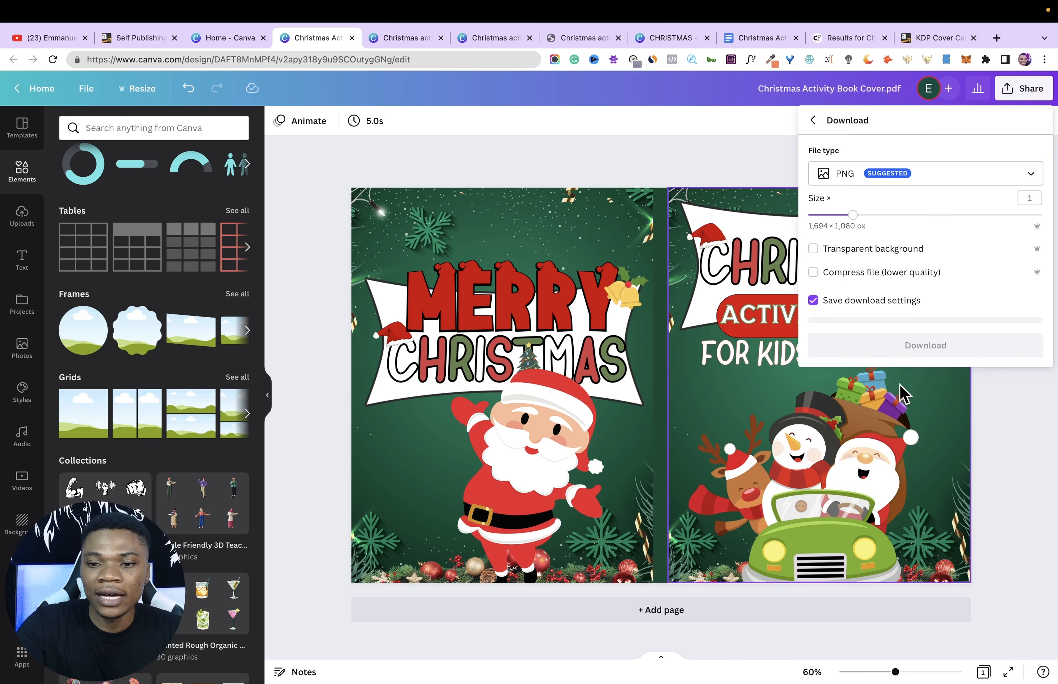
left_click(894, 178)
left_click(898, 329)
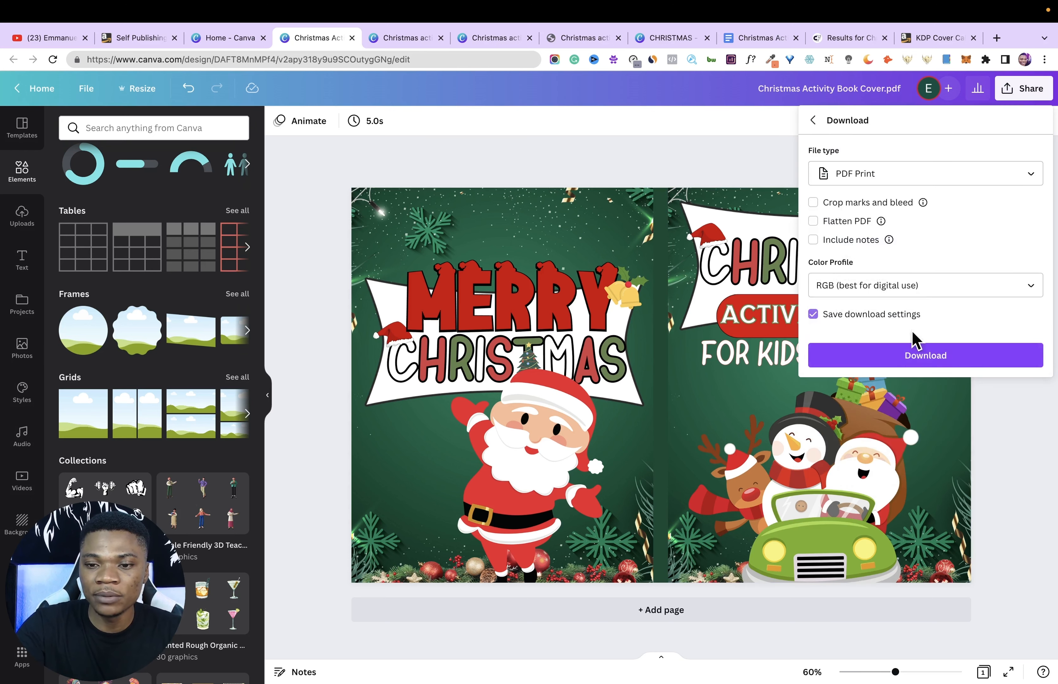
left_click(926, 361)
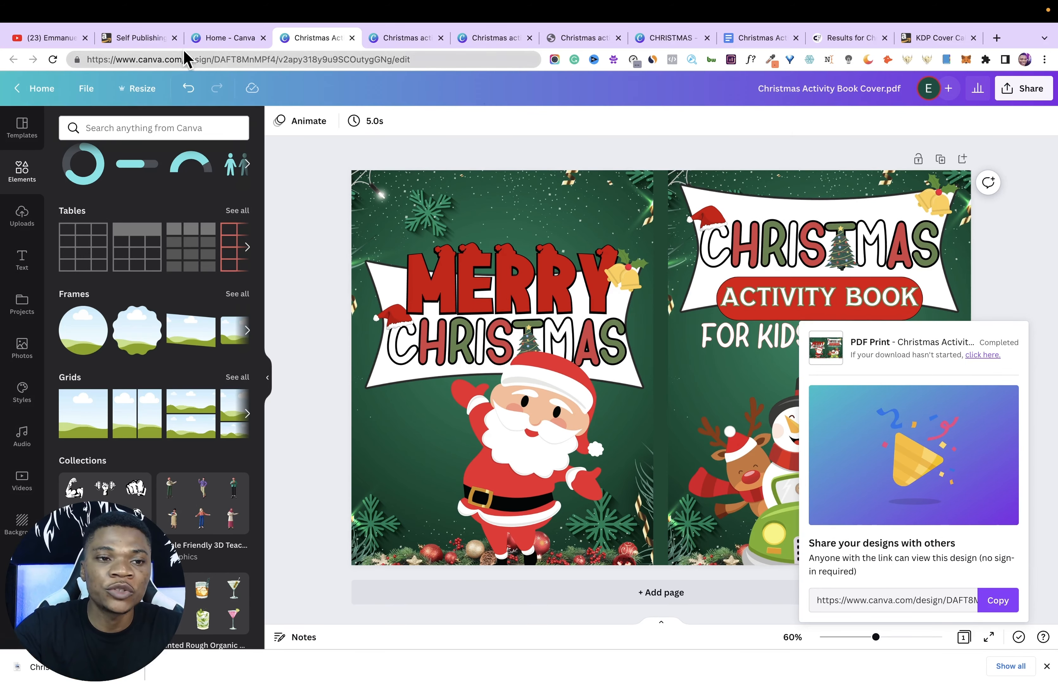
- Switch to Kindle Direct Publishing, sign in to the account and start creating a new paperback title
left_click(139, 38)
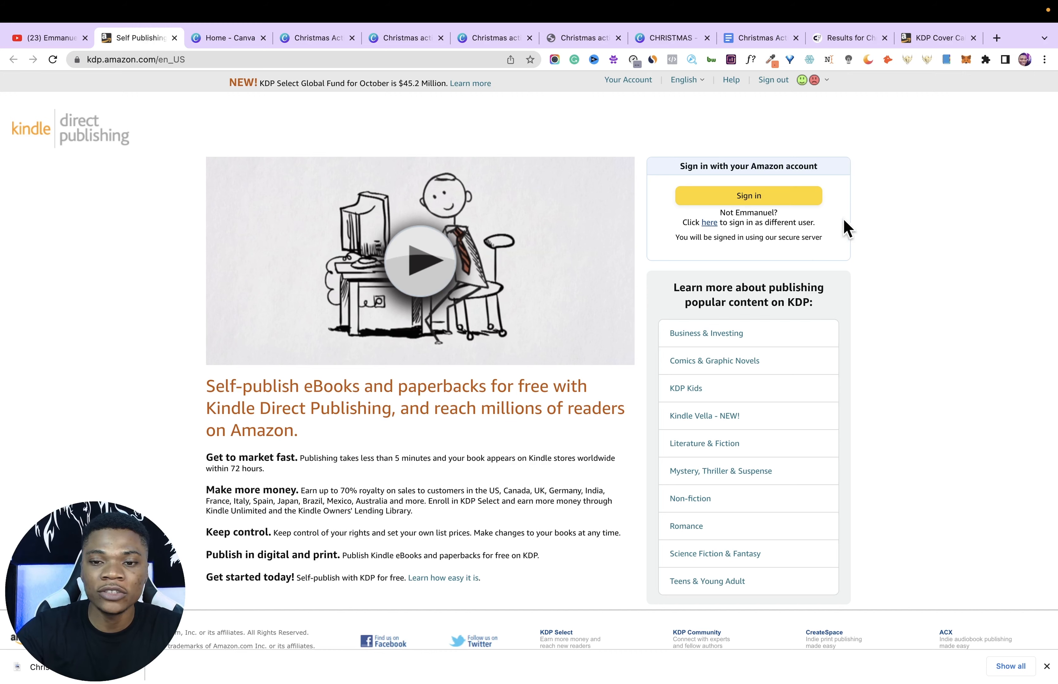
left_click(768, 198)
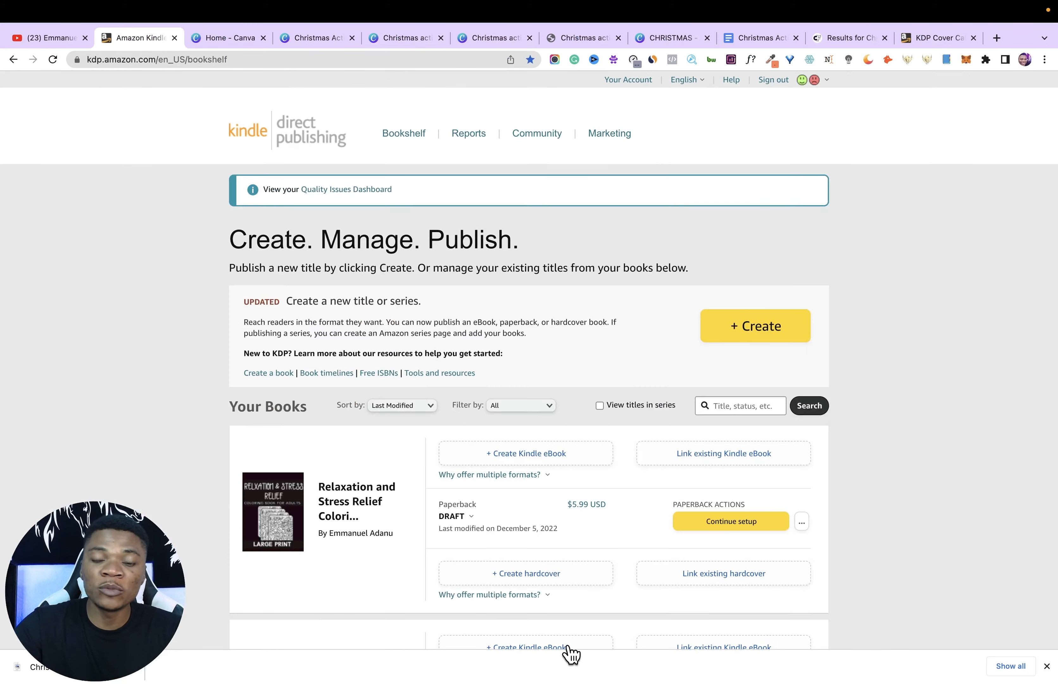
left_click(759, 337)
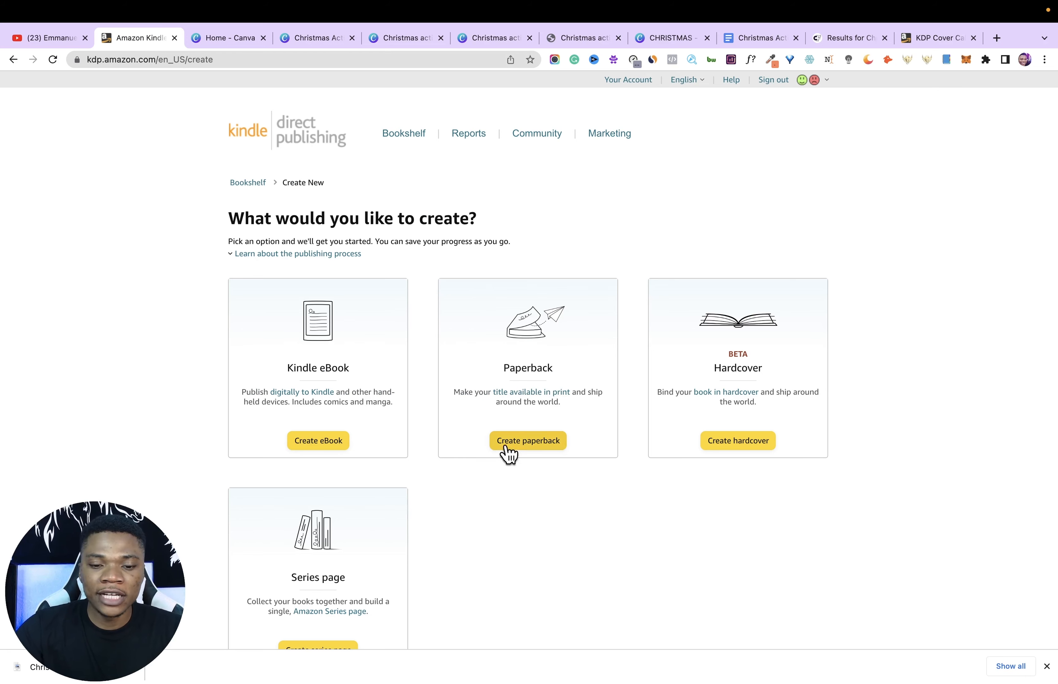
left_click(542, 446)
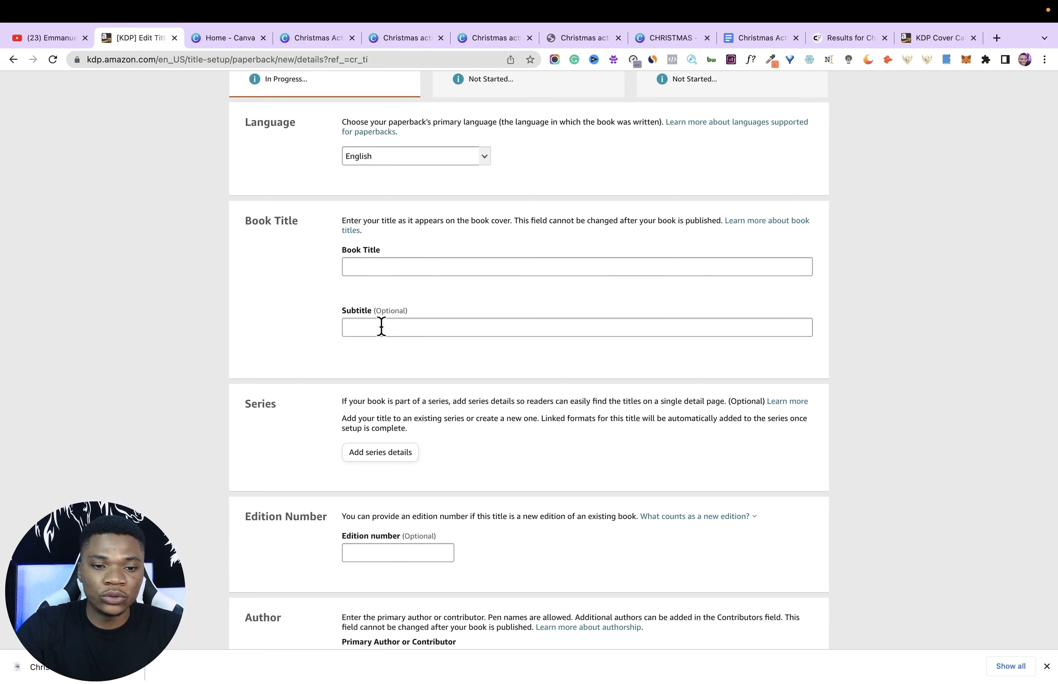
- Copy the title Christmas Activity Book for Kids Ages 4-8 from the Google Docs document into the KDP Book Title field
left_click(751, 41)
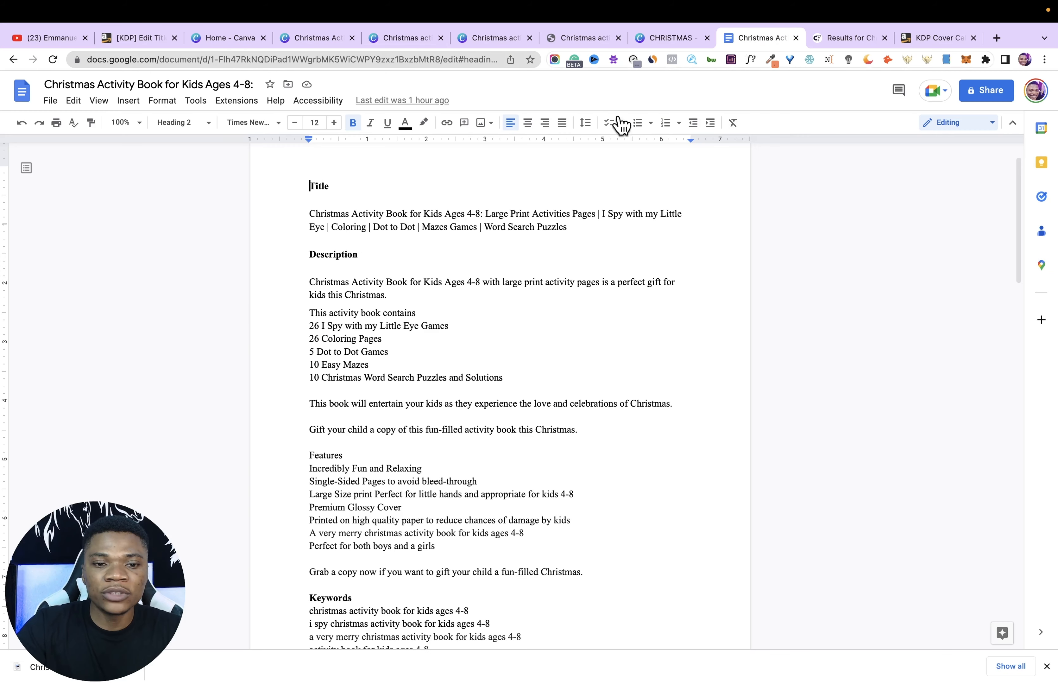
left_click_drag(302, 216, 479, 218)
key("super+c")
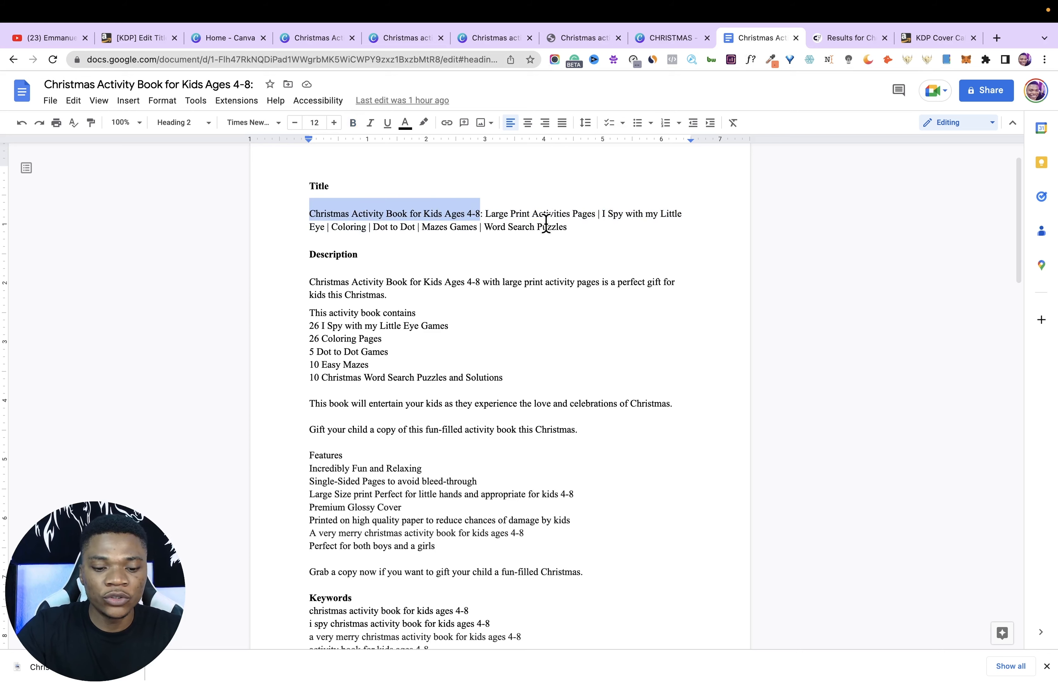
left_click(139, 39)
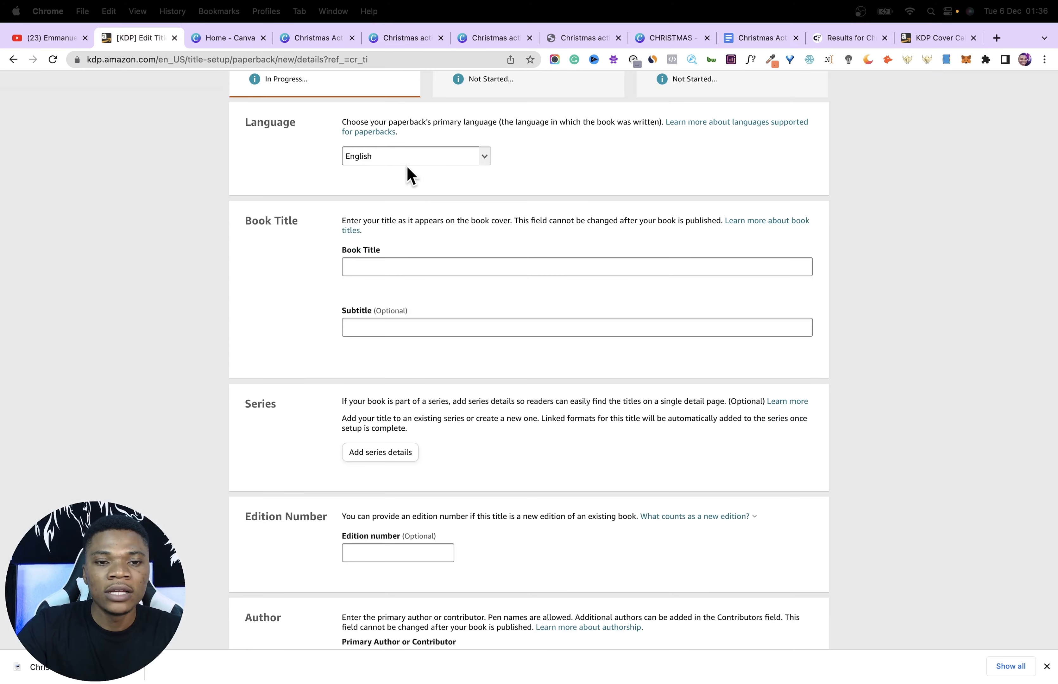
left_click(393, 263)
key("super+v")
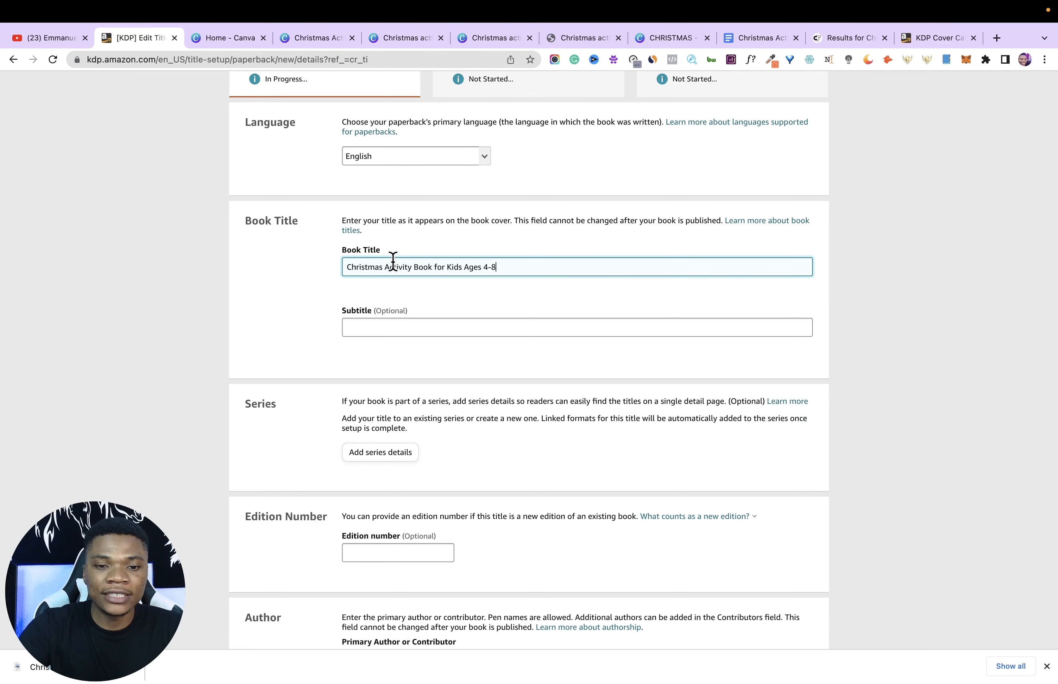
left_click(440, 302)
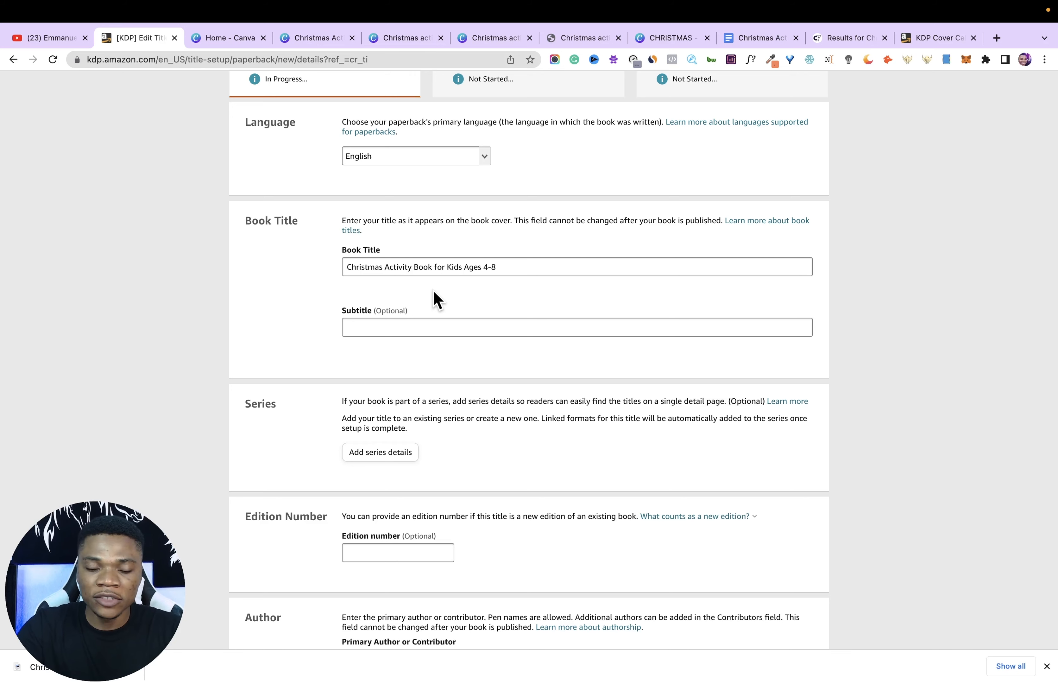
- Copy the subtitle Large Print Activities Pages | I Spy with my Little Eye | Coloring | Dot to Dot | Mazes Games | Word Search Puzzles from the document
left_click(376, 326)
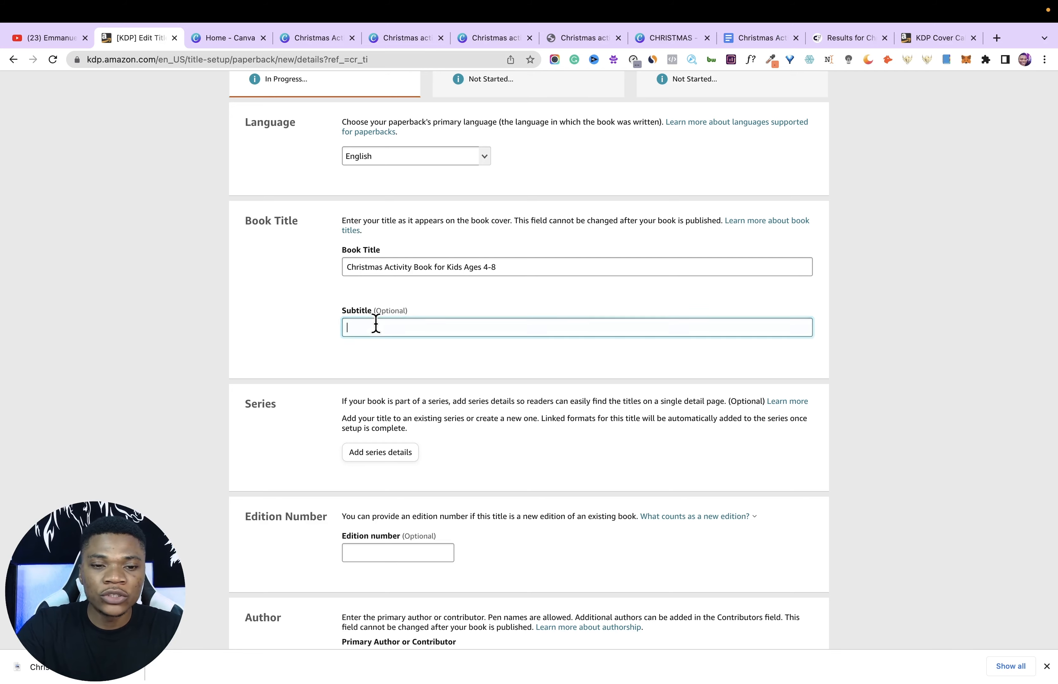
left_click(741, 41)
left_click_drag(485, 215, 578, 230)
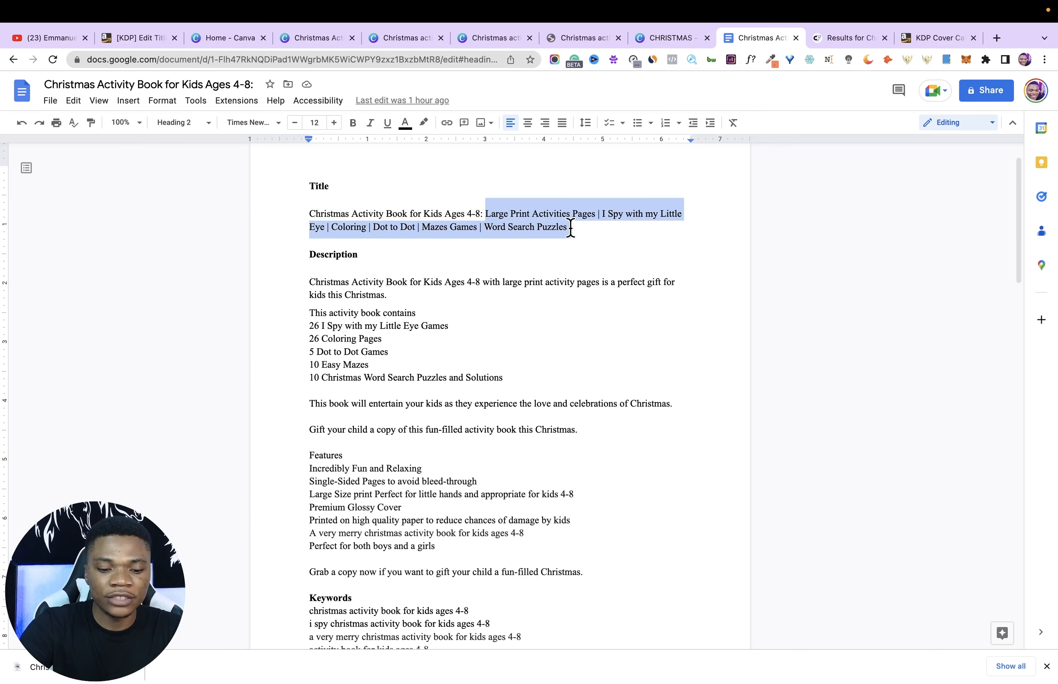
left_click(138, 38)
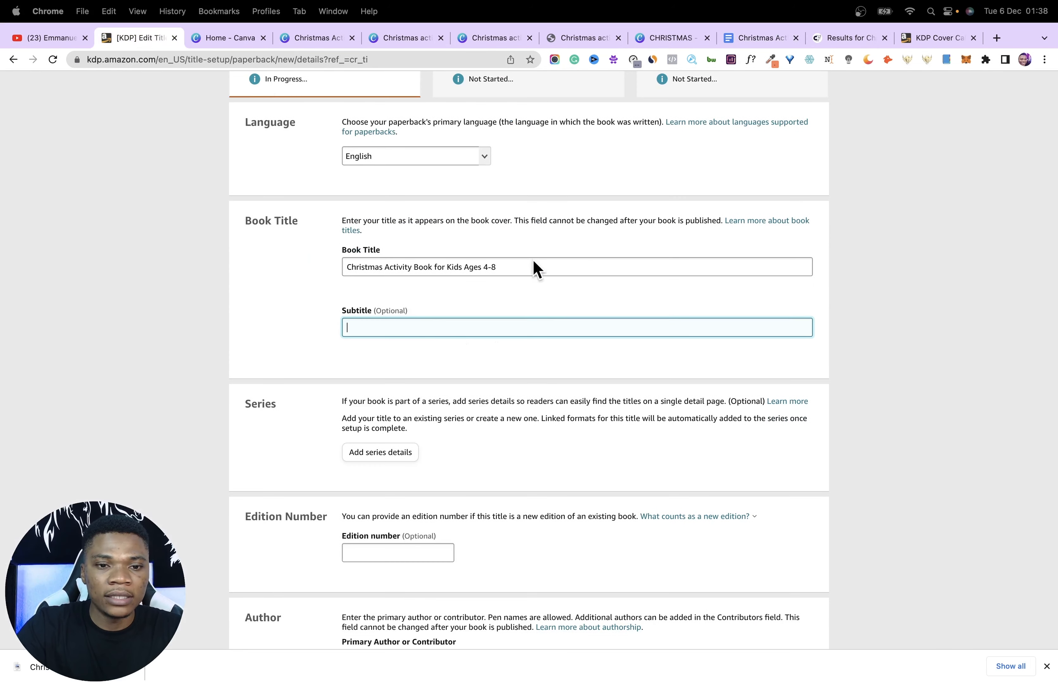
scroll(428, 333, "down", 5)
type("Large Print Activities Pages | I Spy with my Little Eye | Coloring | Dot to Dot | Mazes Games | Word Search Puzzles")
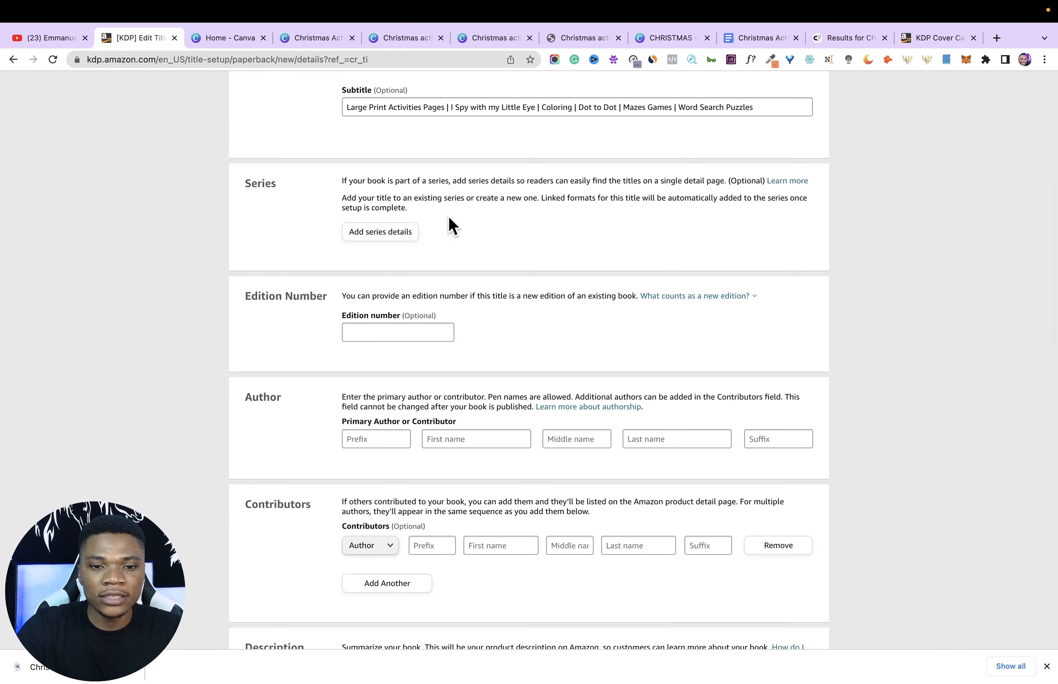
- Fill in the primary author's first and last name from the saved autofill entry
scroll(388, 290, "down", 3)
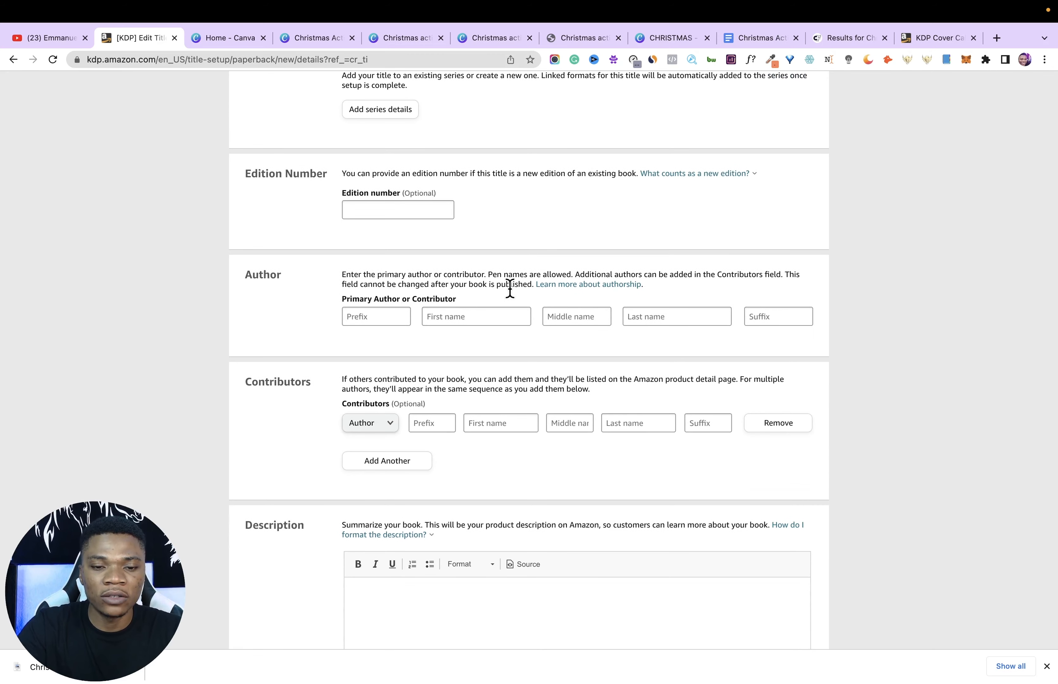
left_click(477, 320)
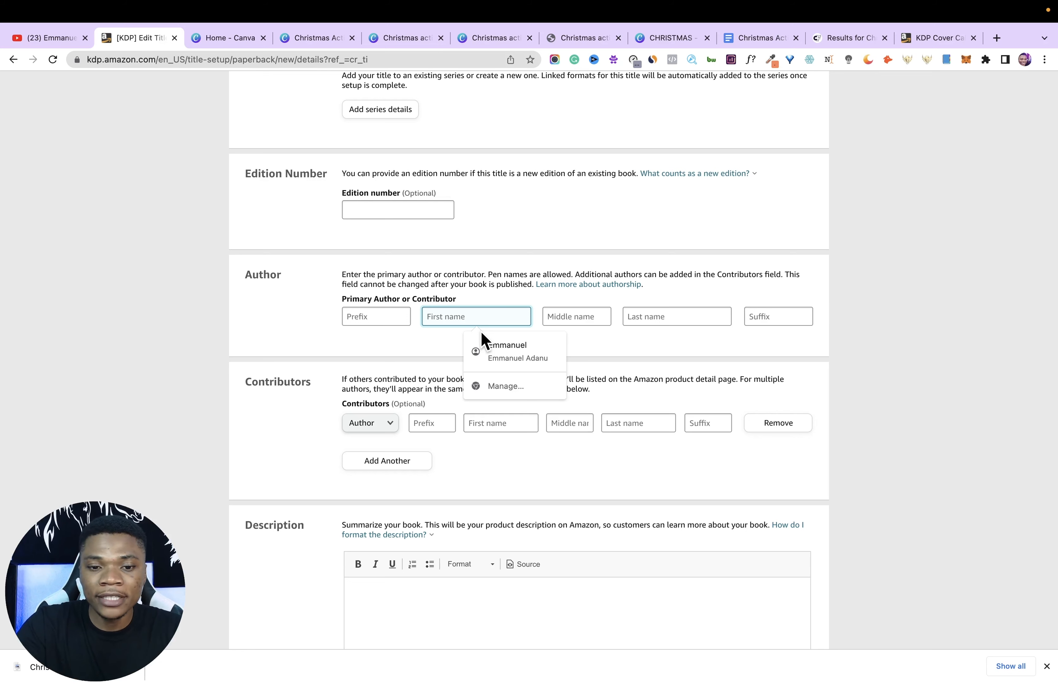
left_click(481, 335)
- Copy the full description text from the Google Docs document into the book's Description field on KDP
scroll(601, 340, "down", 5)
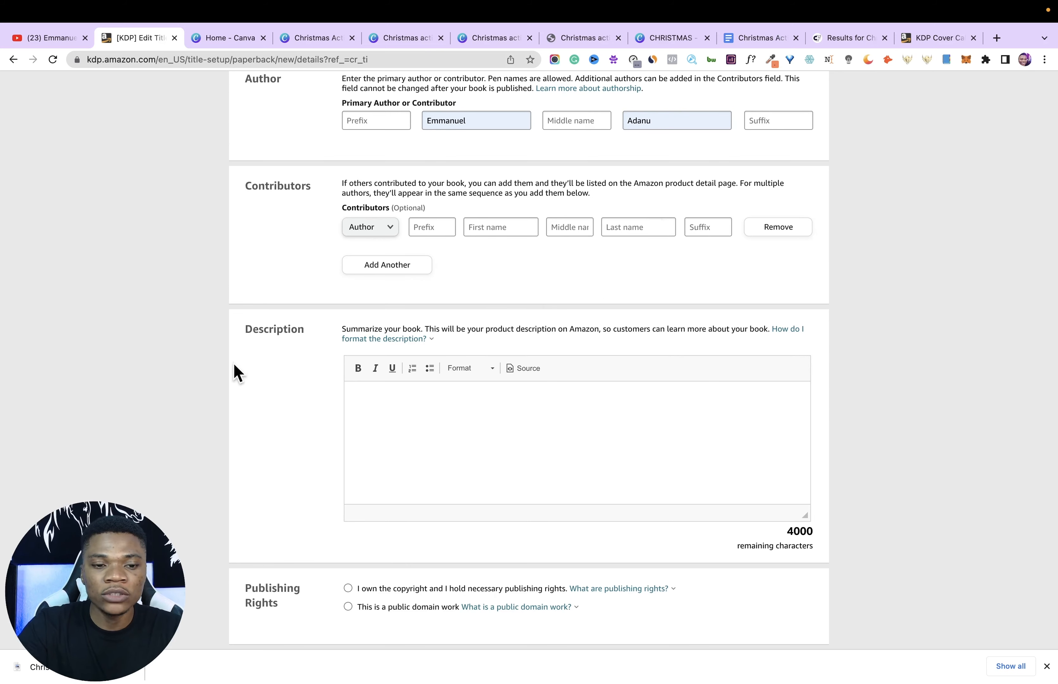
scroll(472, 275, "down", 3)
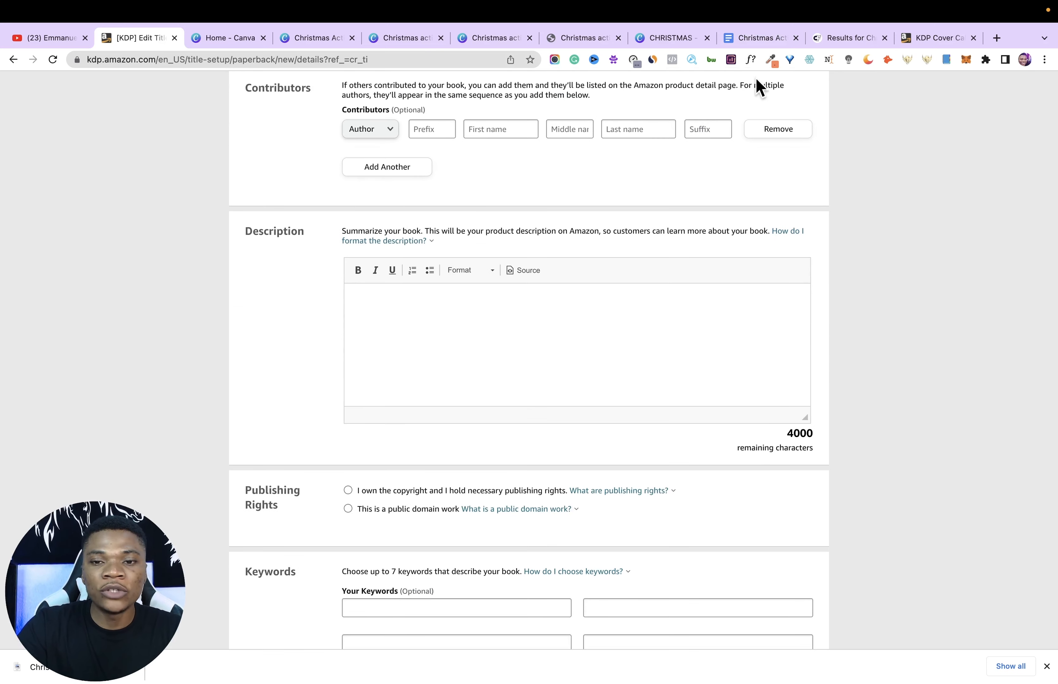
left_click(751, 35)
left_click(300, 286)
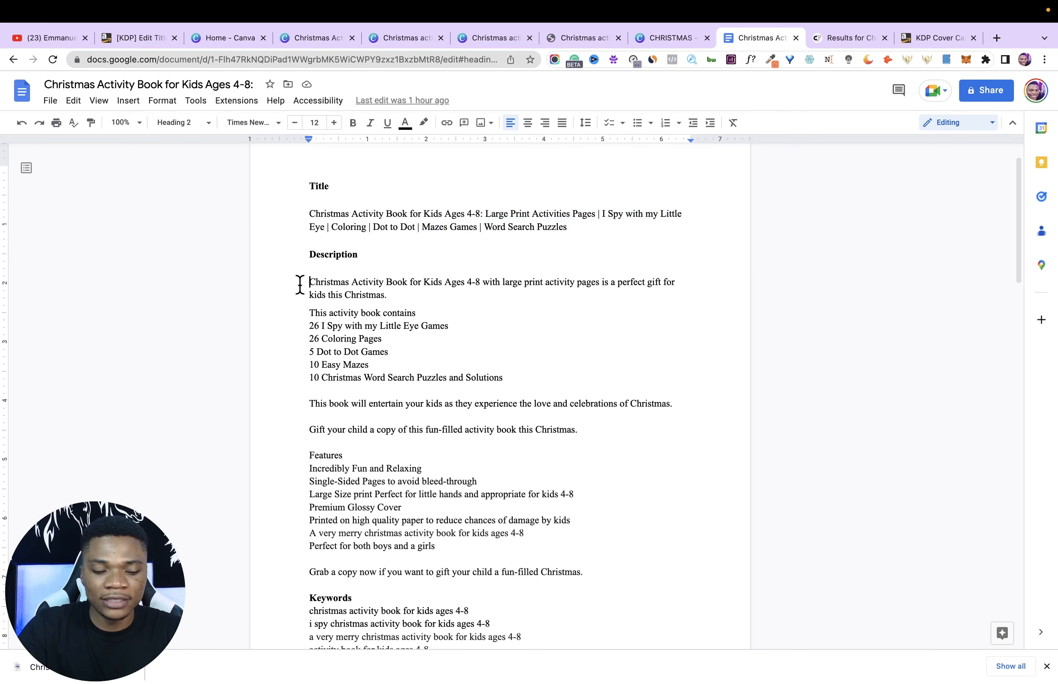
key("shift+Down")
key("shift+Down")
key("shift+Down")
key("shift+Down")
key("shift+Down")
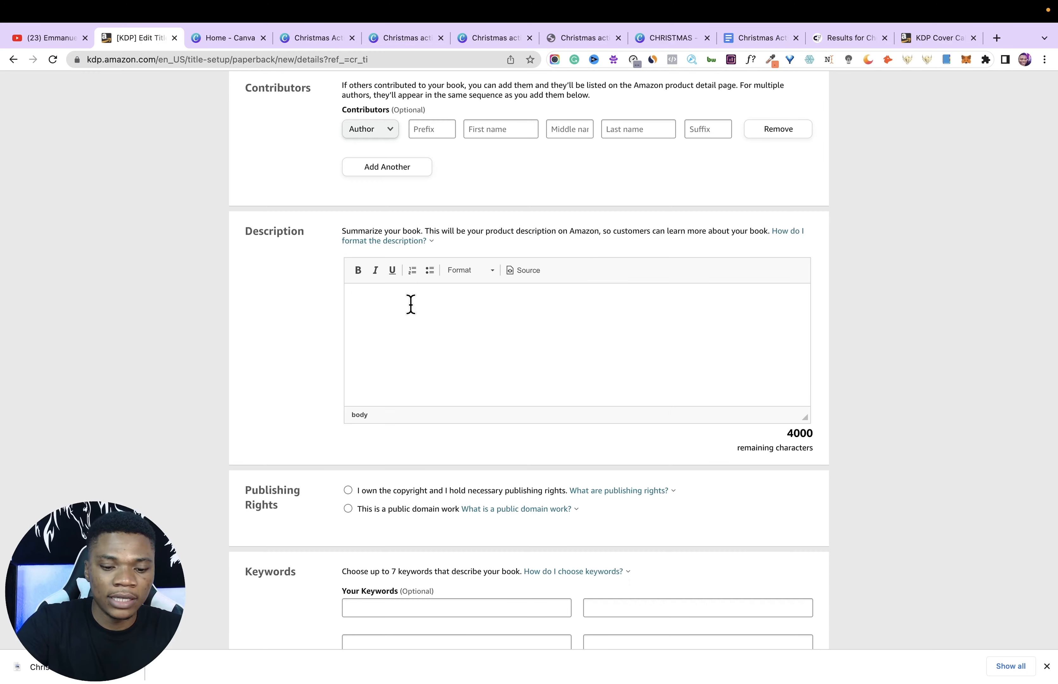
left_click(410, 304)
key("ctrl+v")
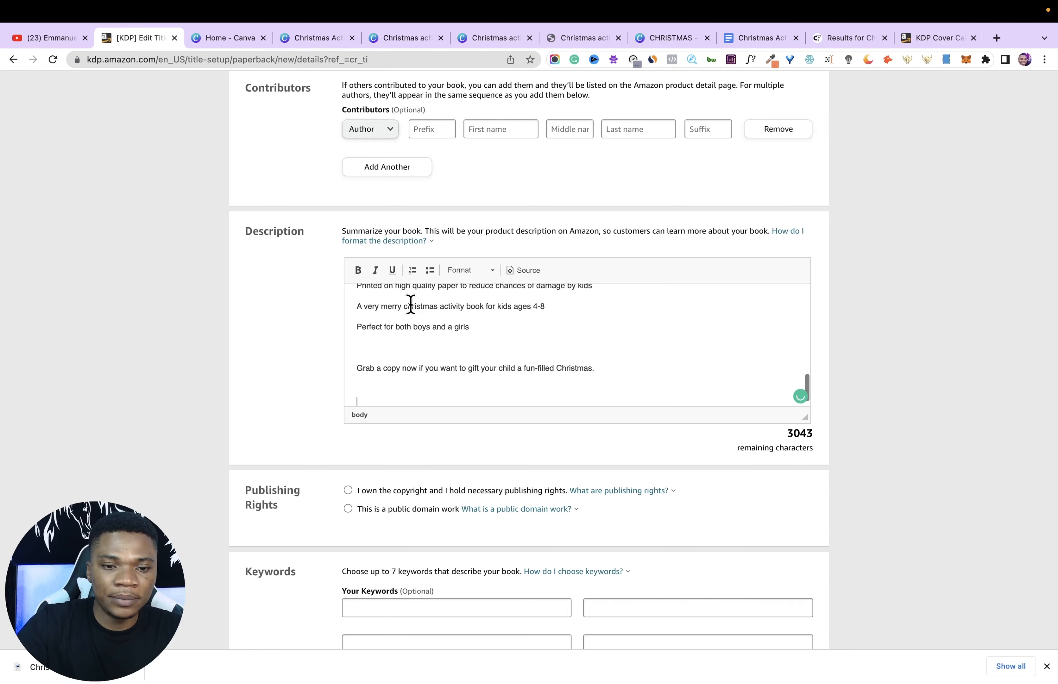
- Accept the suggested corrections in the description, changing the wording to "high-quality" and capitalizing "Christmas"
scroll(415, 320, "up", 1)
mouse_move(420, 325)
left_click(426, 358)
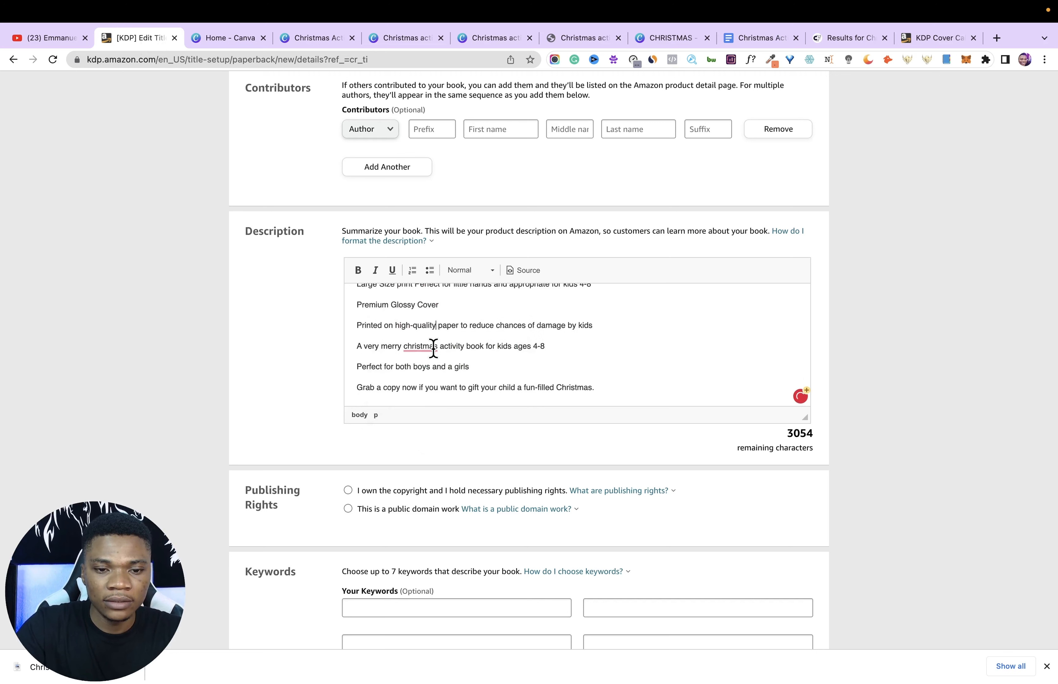
mouse_move(423, 346)
left_click(426, 378)
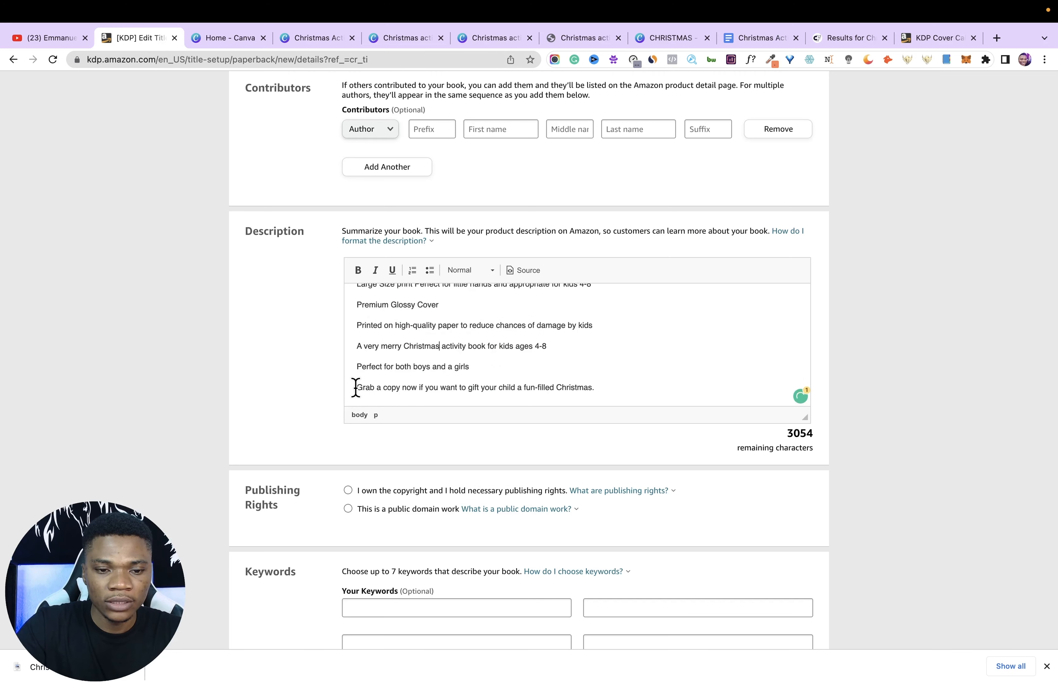
- Make the description's closing line "Grab a copy now if you want to gift your child a fun-filled Christmas." bold
left_click_drag(355, 386, 564, 409)
left_click(358, 270)
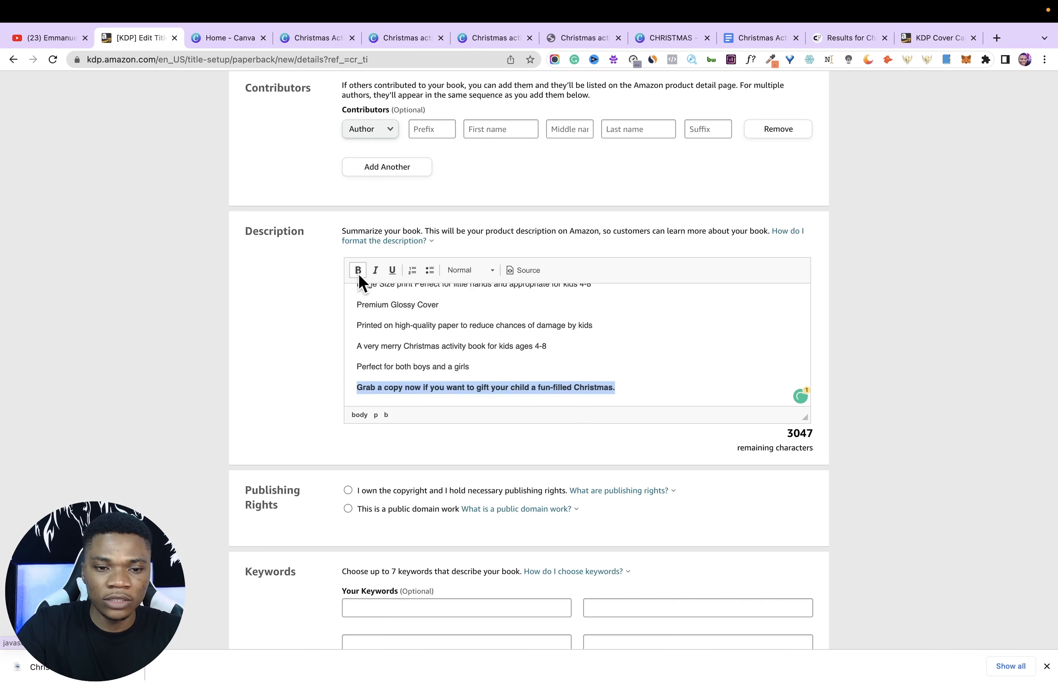
left_click(436, 371)
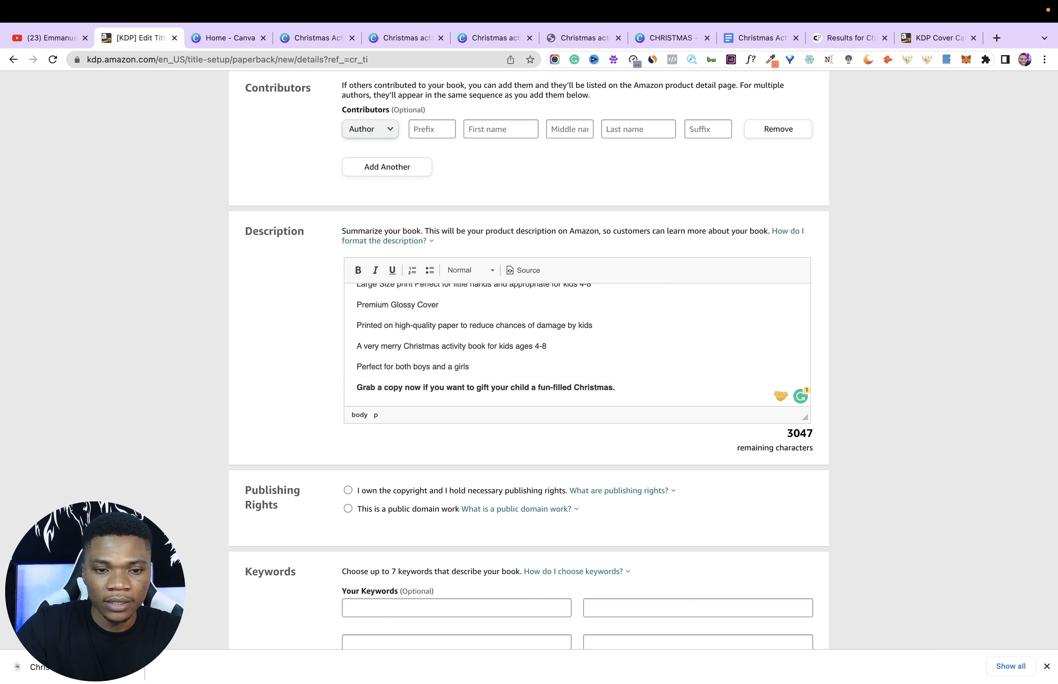
- Turn the description's feature lines and activity contents lines into bulleted lists, and make the Features heading bold
left_click_drag(471, 366, 356, 323)
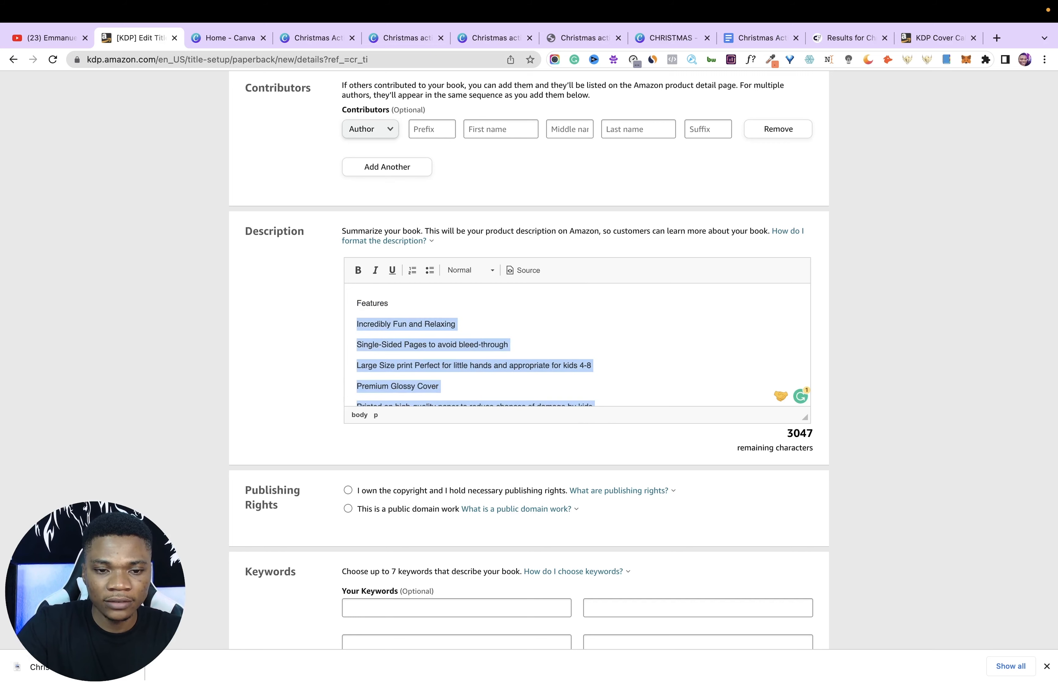
left_click(429, 270)
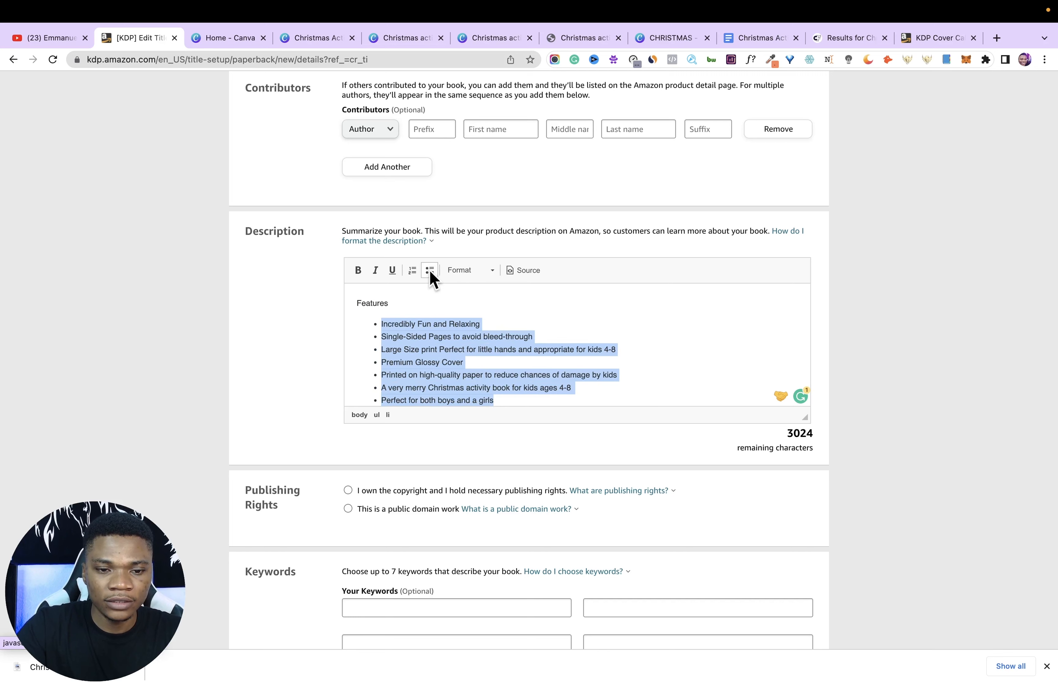
left_click_drag(394, 306, 356, 343)
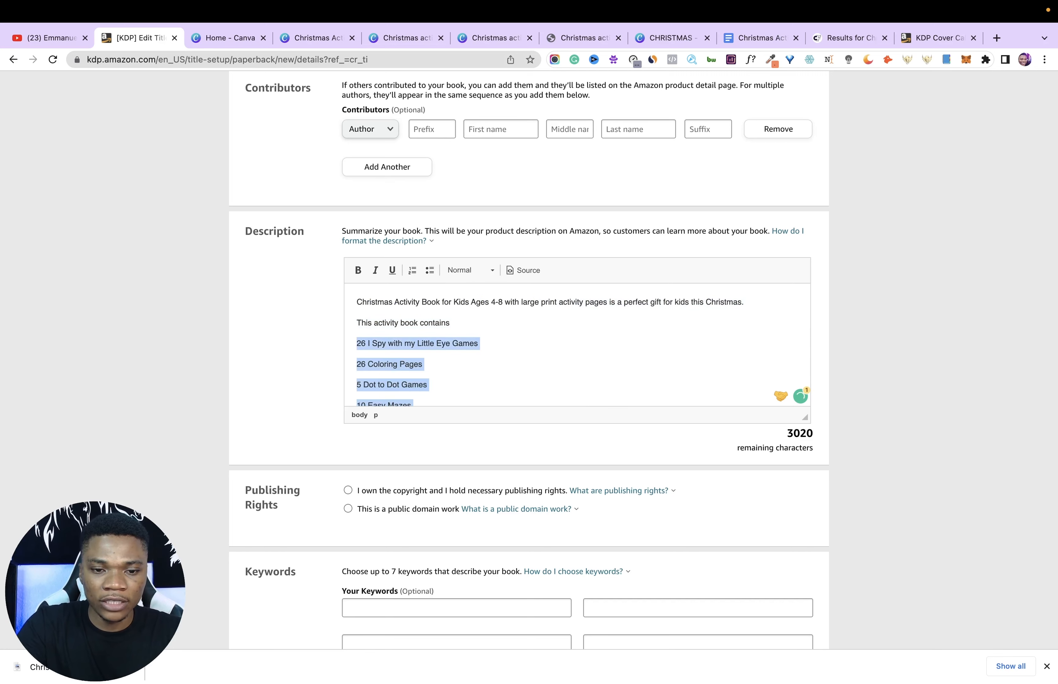
left_click(429, 269)
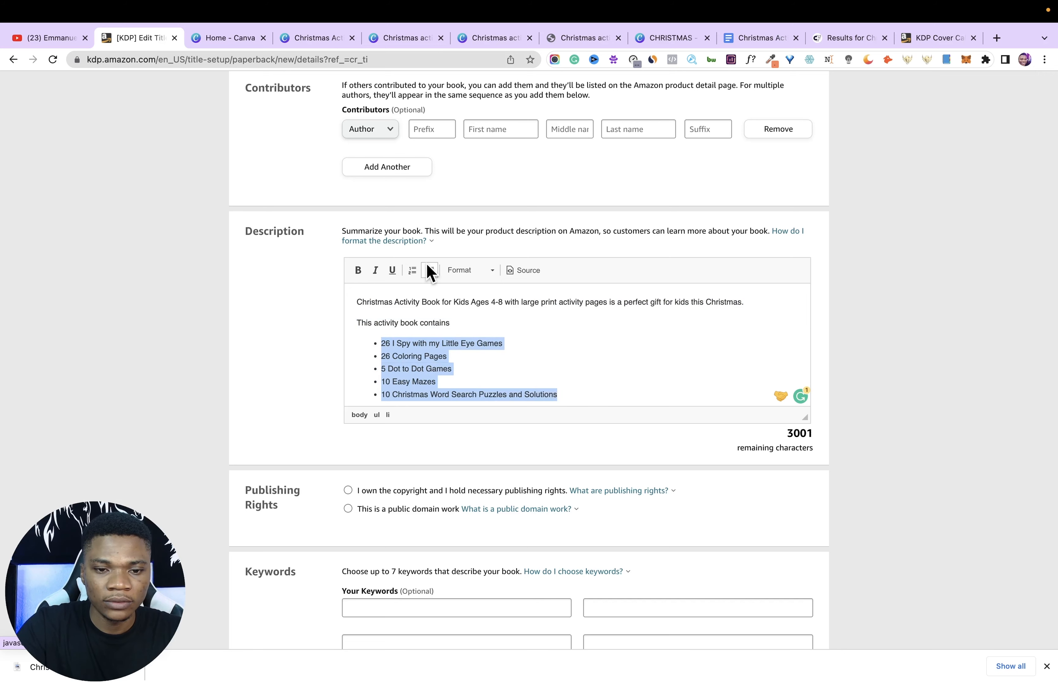
- Add a colon after "This activity book contains" in the description and make that line bold
left_click(462, 323)
type(":")
left_click_drag(361, 329, 462, 326)
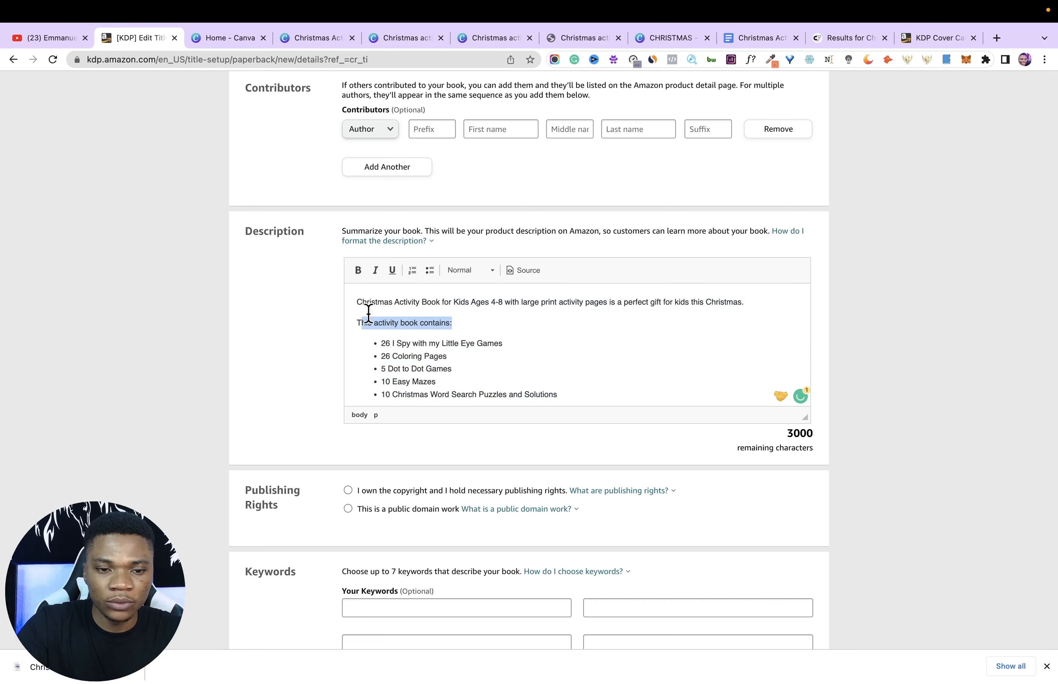
left_click_drag(356, 321, 458, 321)
key("super+b")
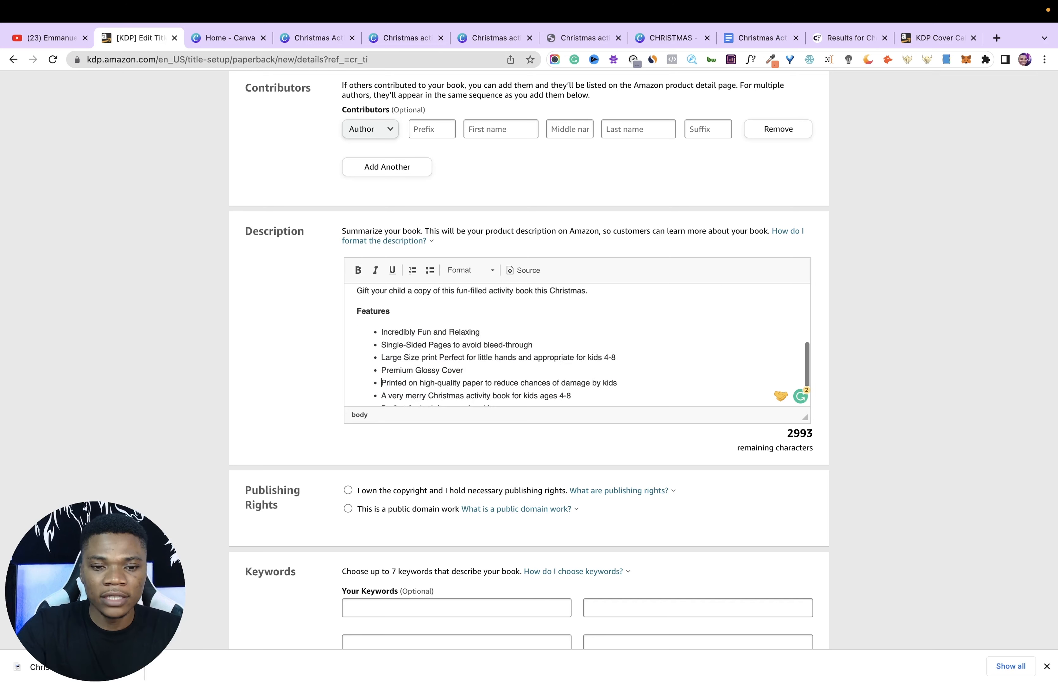
key("Down")
key("Down")
key("Down")
key("Down")
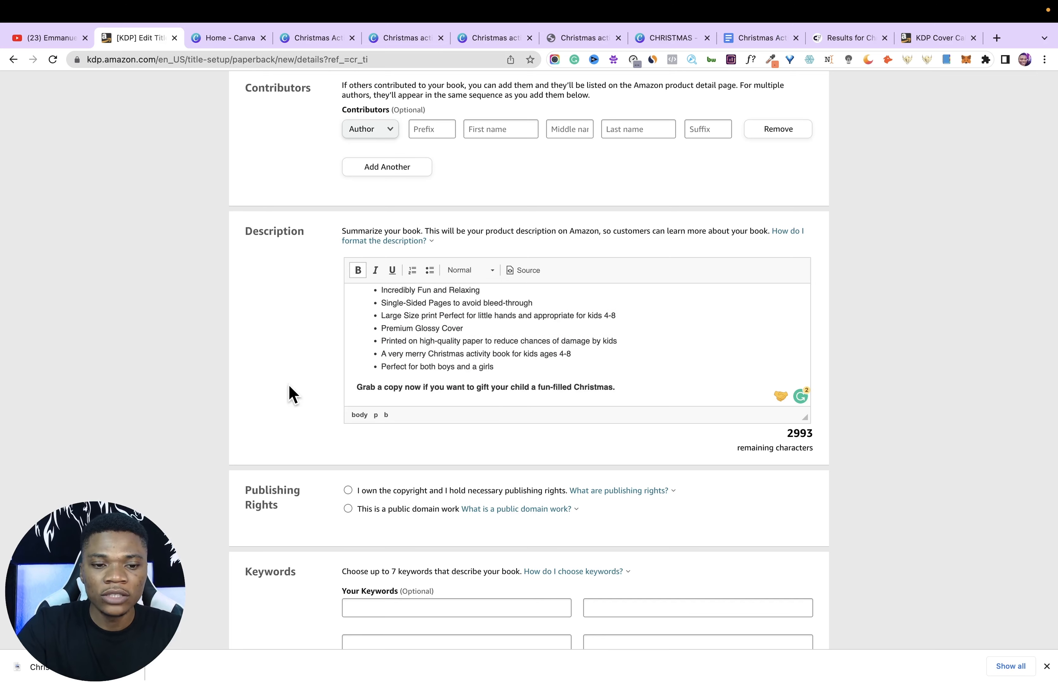
- Set the publishing rights to owning the copyright and holding the necessary publishing rights
scroll(288, 383, "down", 5)
scroll(288, 385, "down", 2)
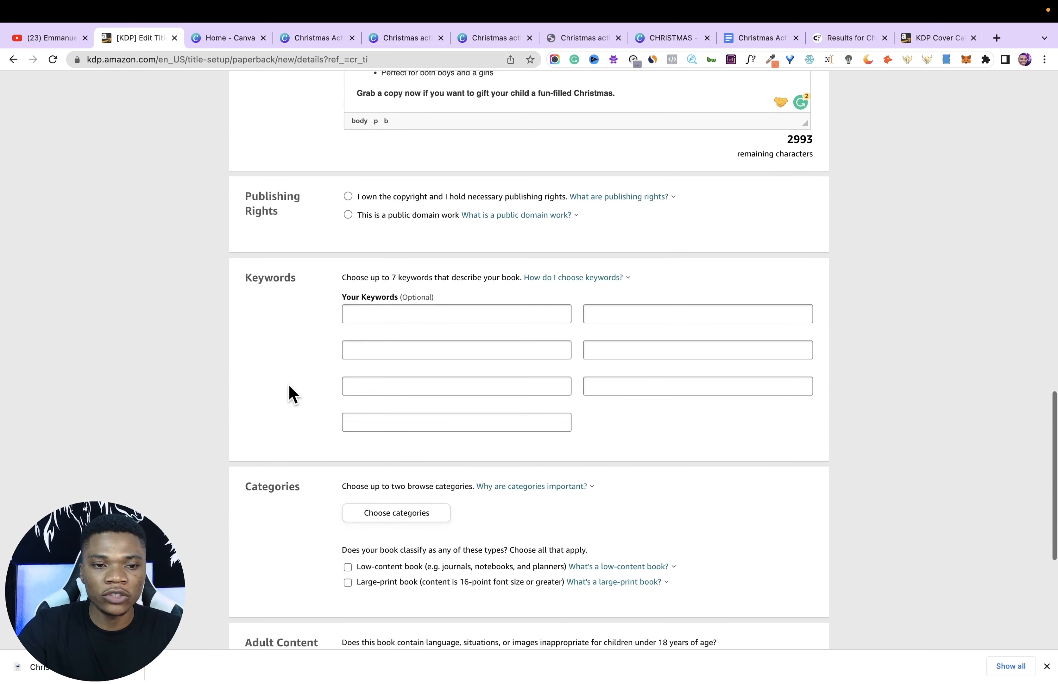
left_click(348, 196)
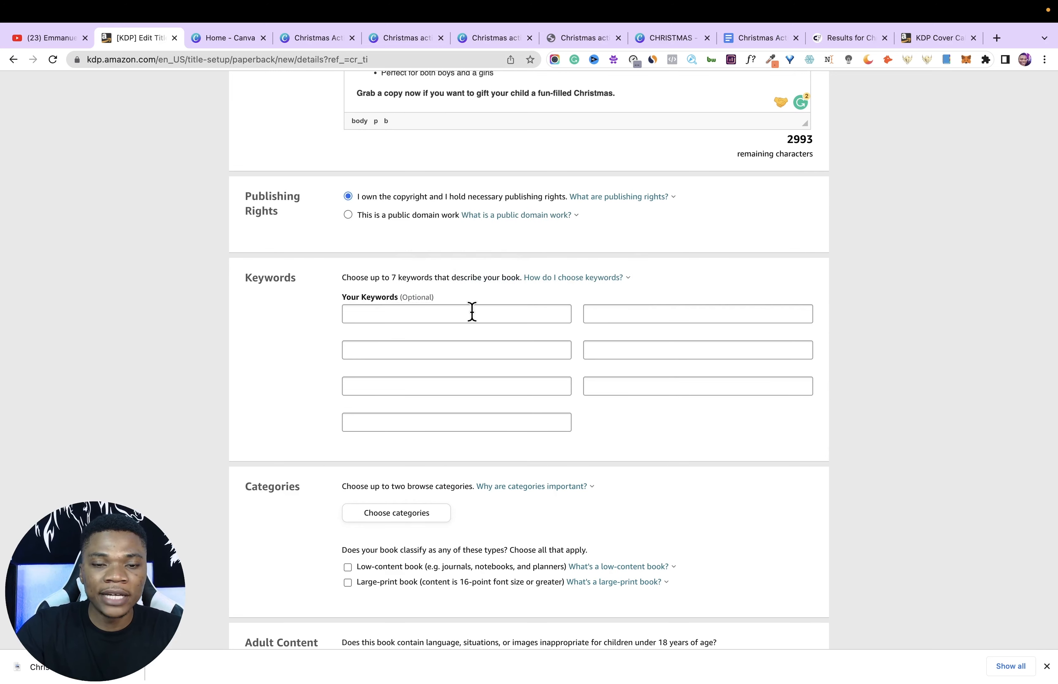
- Copy keyword phrases from the Google Docs Keywords list into all seven keyword fields on KDP
left_click(755, 50)
left_click(311, 585)
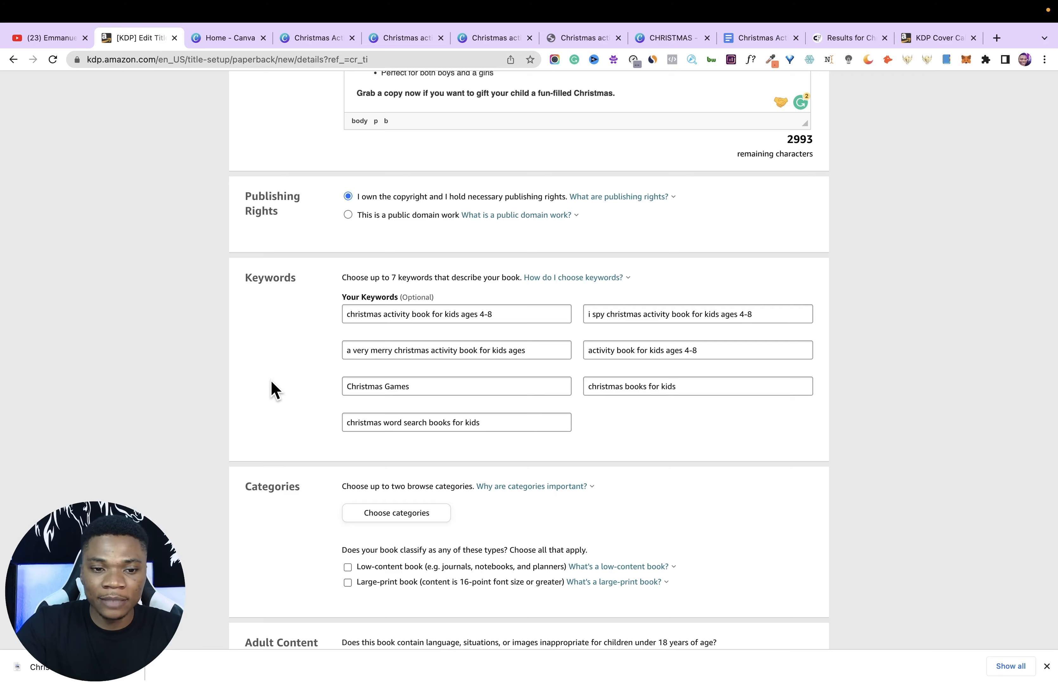
- Choose the categories Juvenile Fiction > Activity Books and Juvenile Nonfiction > Games & Activities > Word Games
scroll(276, 390, "down", 5)
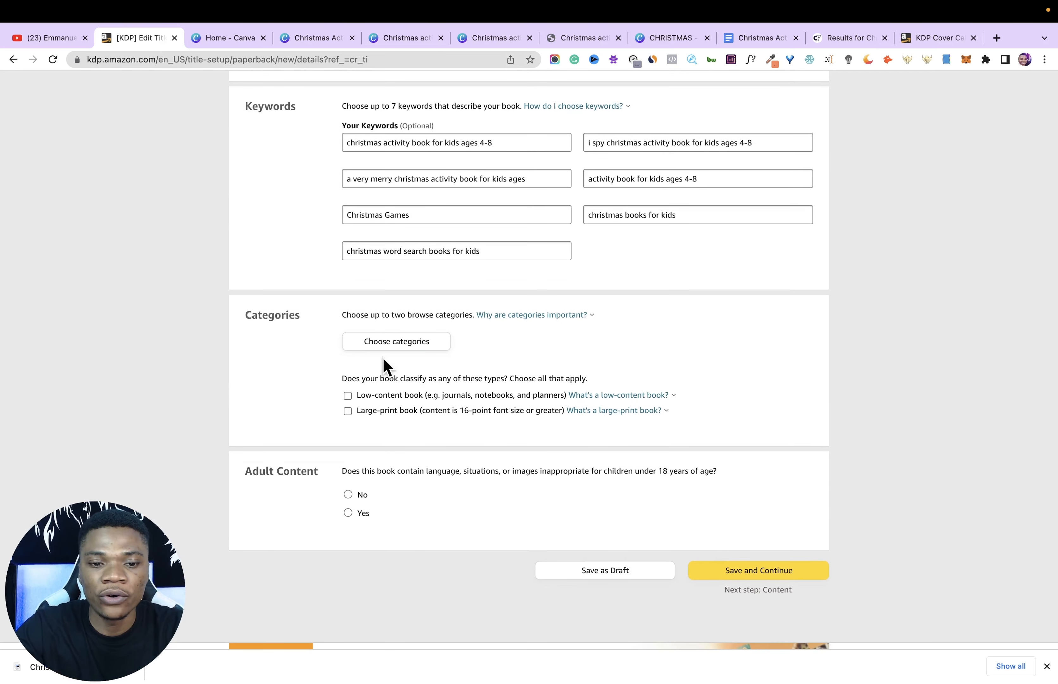
left_click(393, 342)
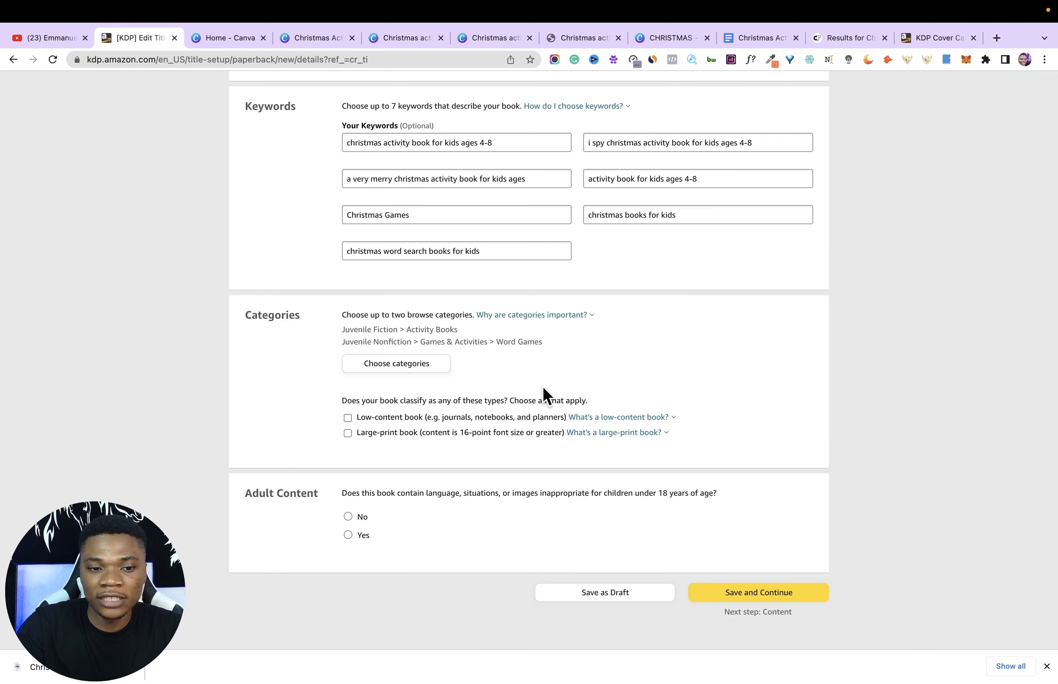
- Classify the book as a large-print book, and save the paperback details to continue to Paperback Content
scroll(300, 432, "down", 1)
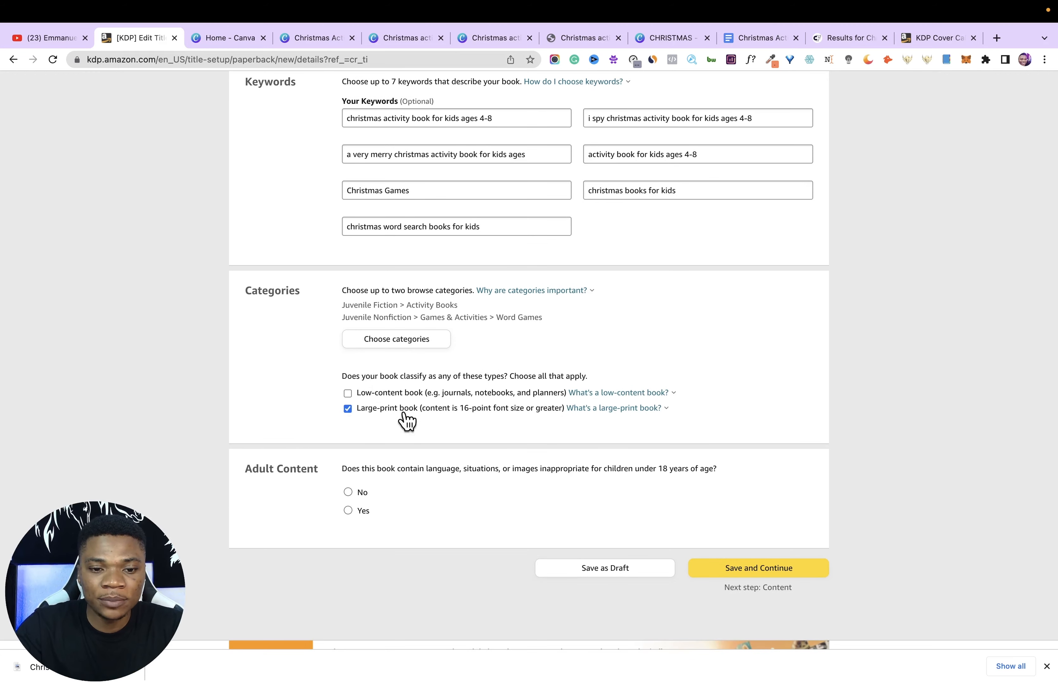
scroll(351, 445, "down", 1)
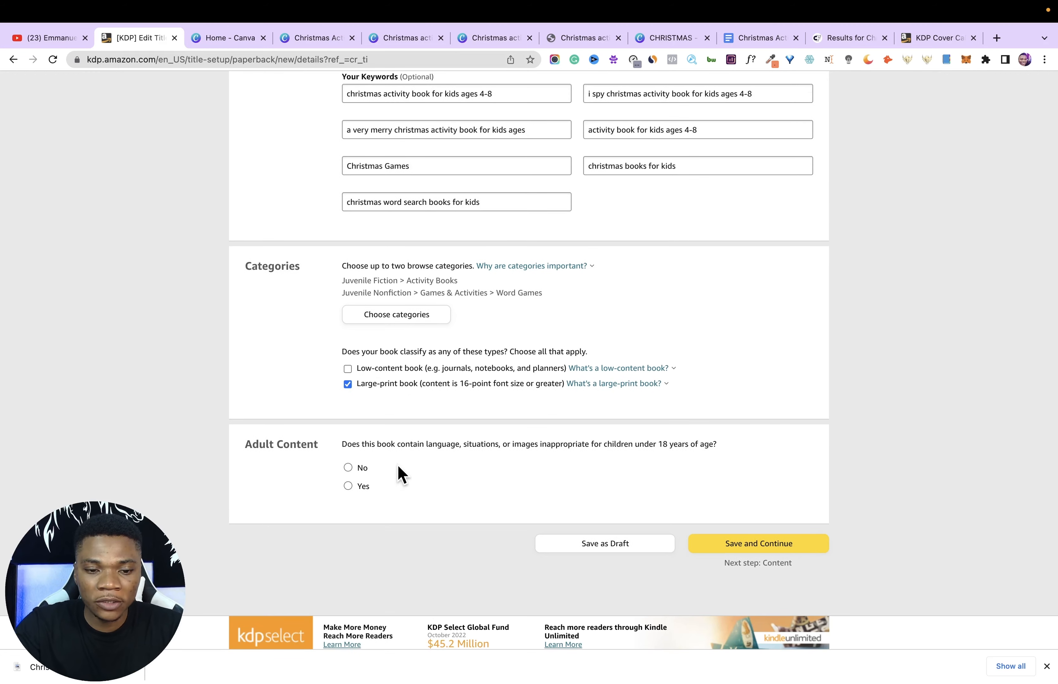
left_click(791, 544)
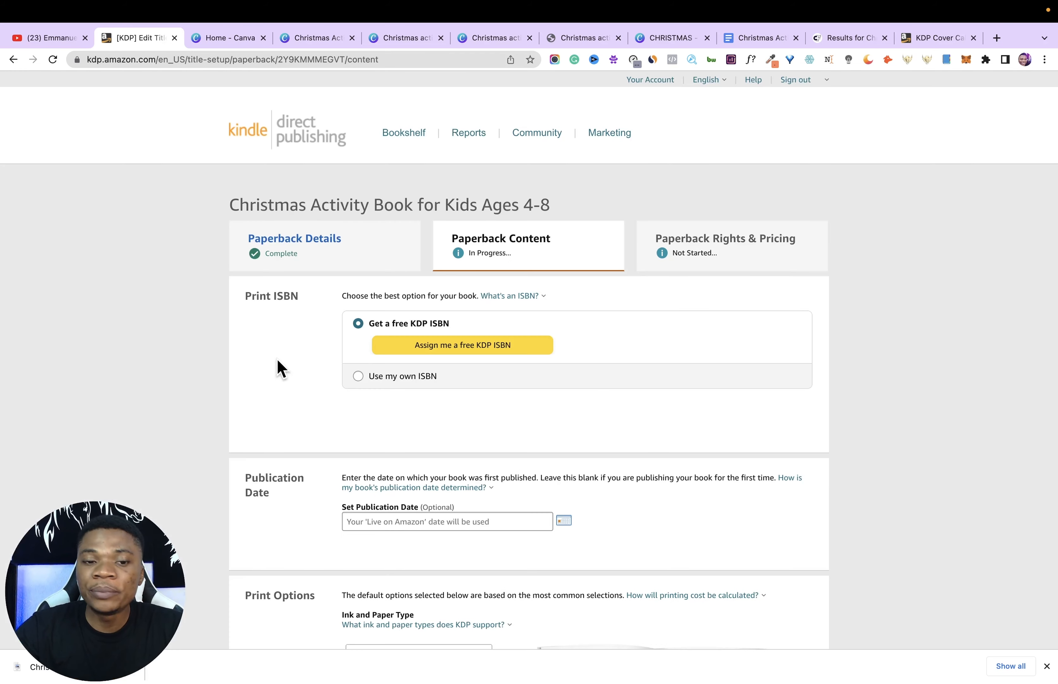
- Assign a free KDP ISBN to the paperback
left_click(447, 349)
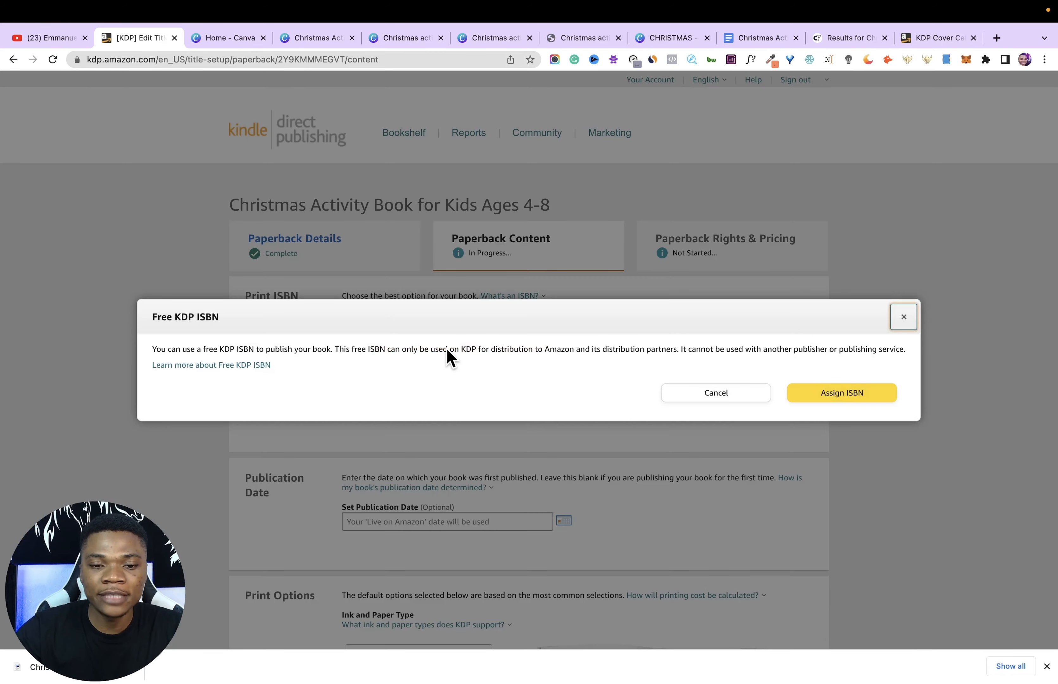
left_click(800, 396)
- Set the print options to an 8.5 x 11 in trim size and a glossy paperback cover finish
scroll(265, 360, "down", 5)
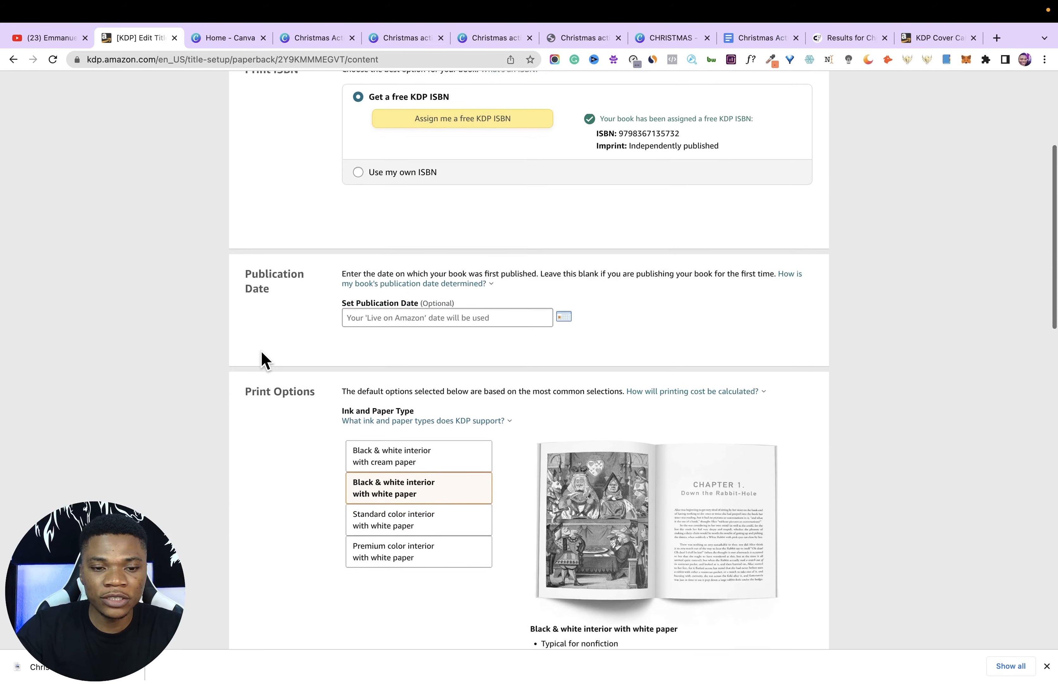
scroll(278, 361, "down", 2)
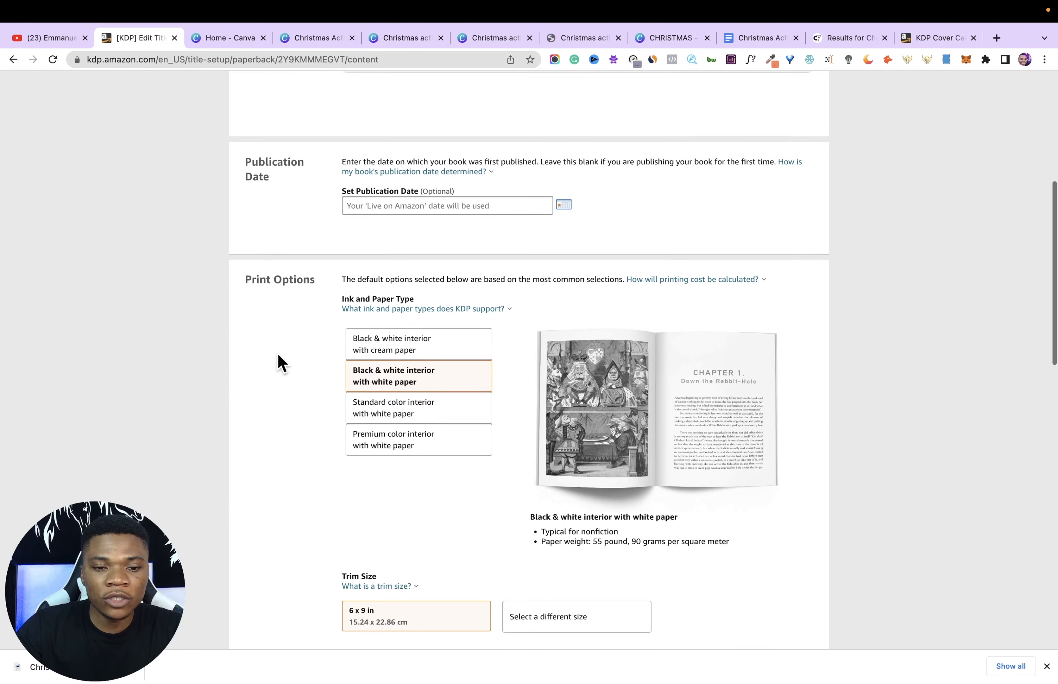
scroll(279, 362, "down", 1)
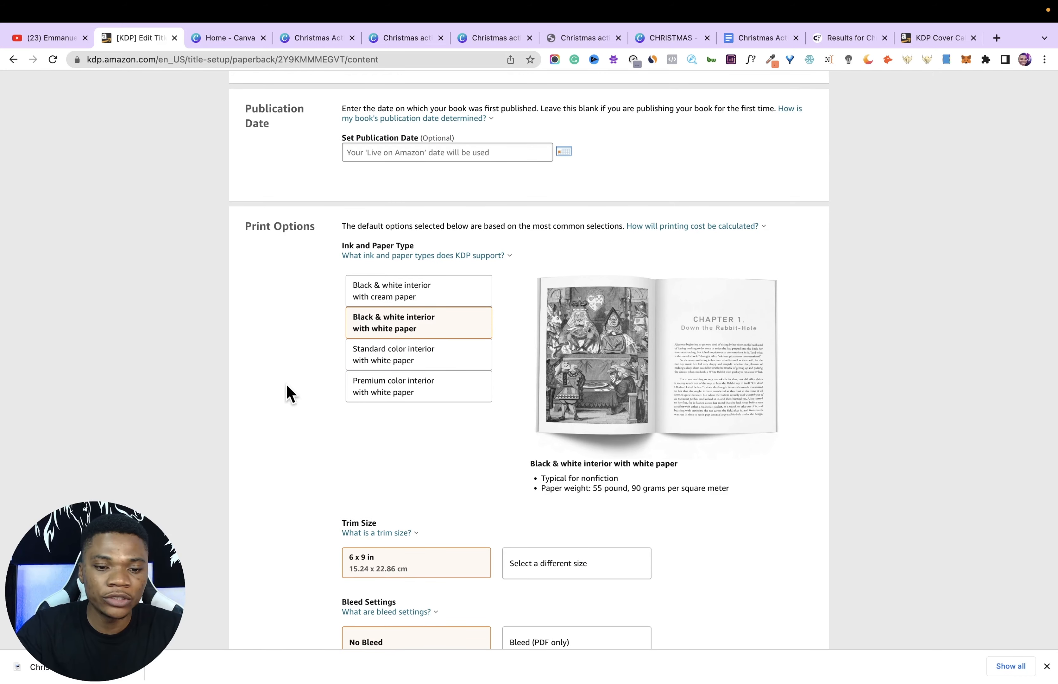
scroll(287, 384, "down", 9)
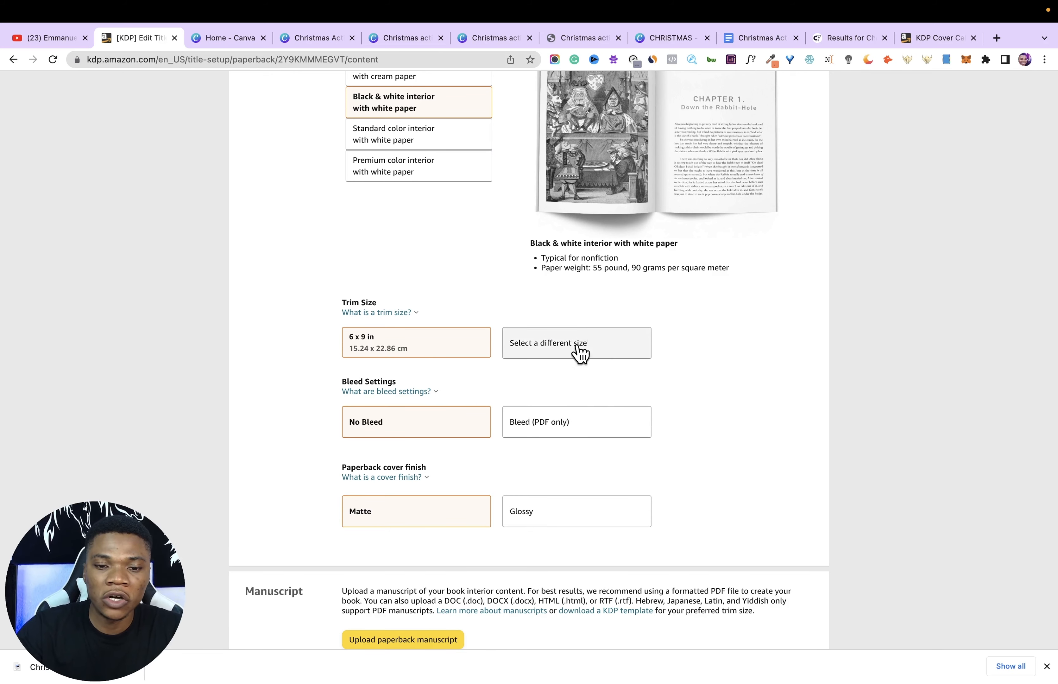
left_click(564, 356)
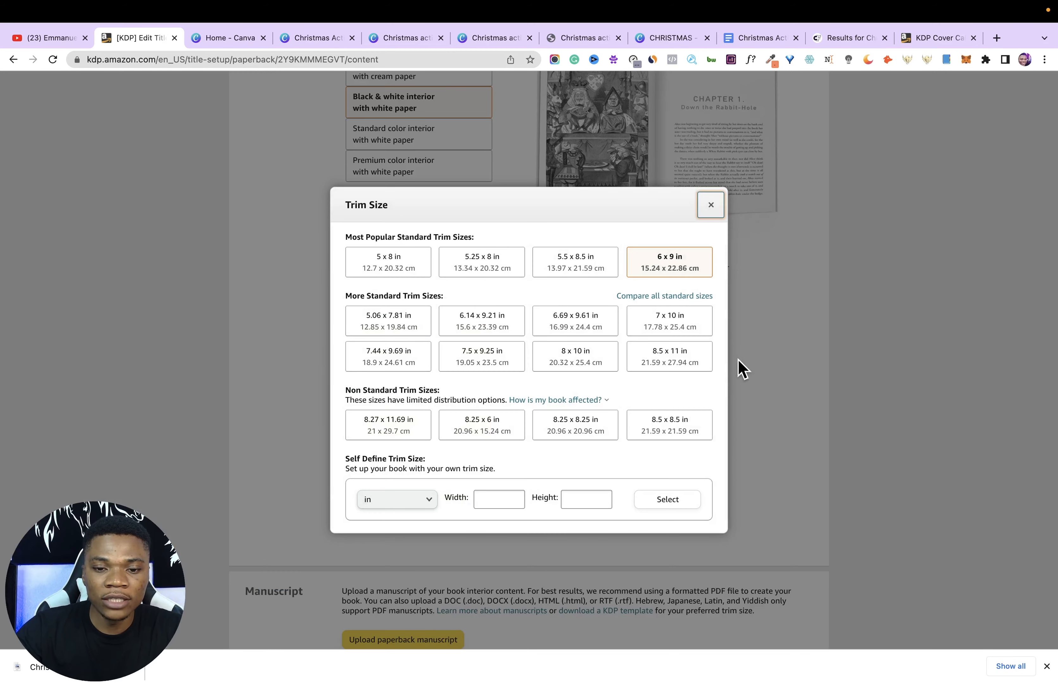
left_click(679, 364)
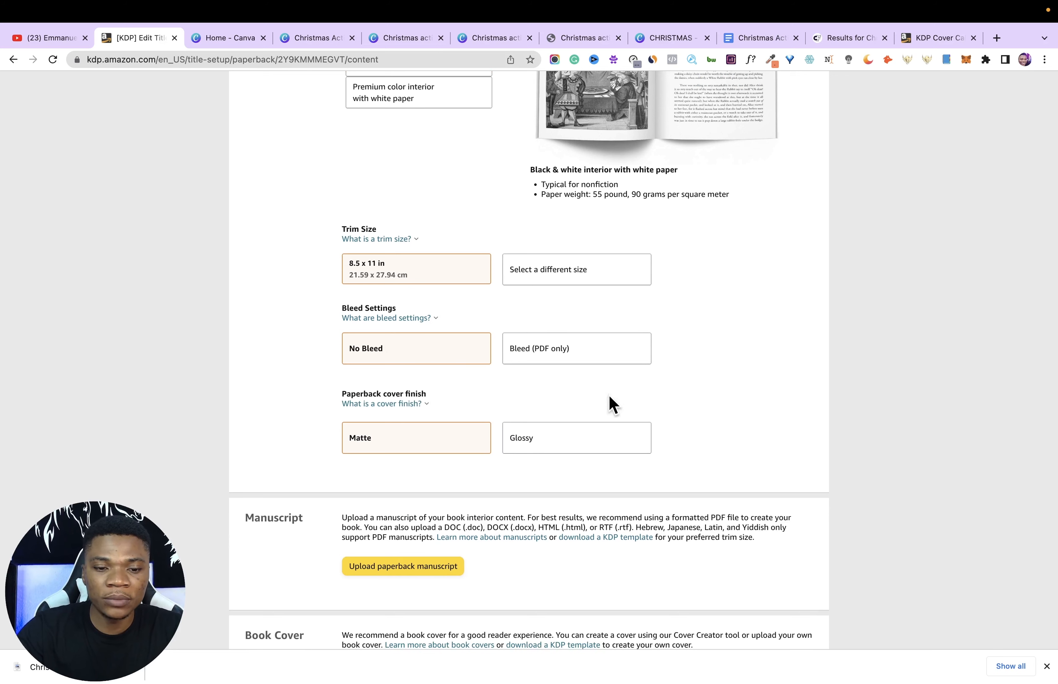
left_click(579, 450)
- Upload Christmas activities for kids.pdf.pdf from the Downloads folder as the paperback manuscript
scroll(709, 425, "down", 5)
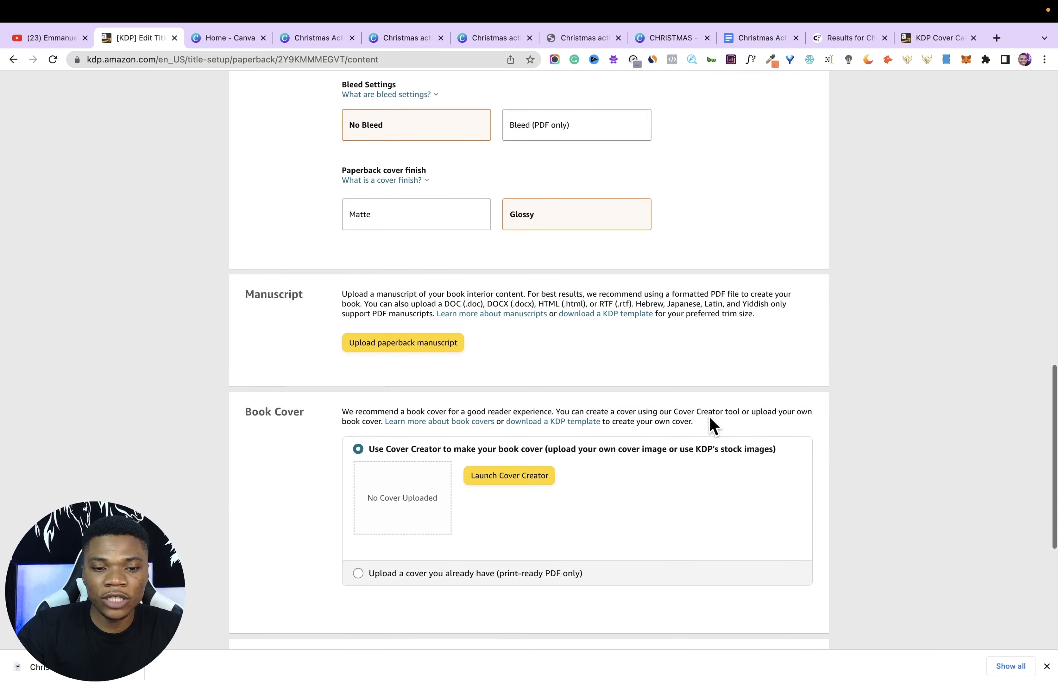
scroll(622, 365, "down", 1)
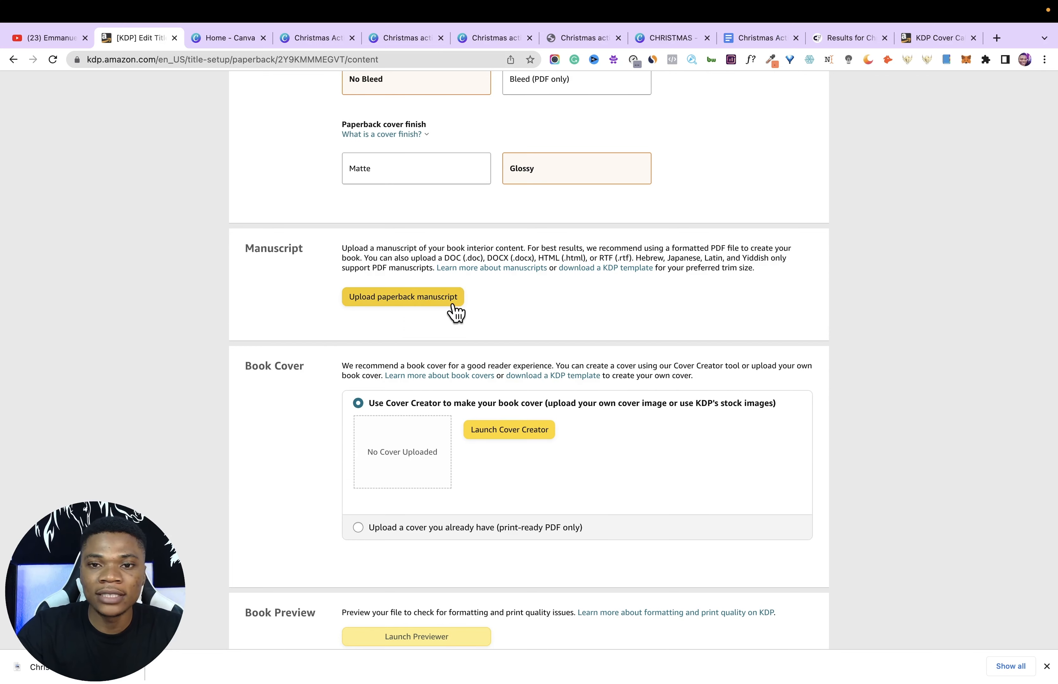
left_click(420, 297)
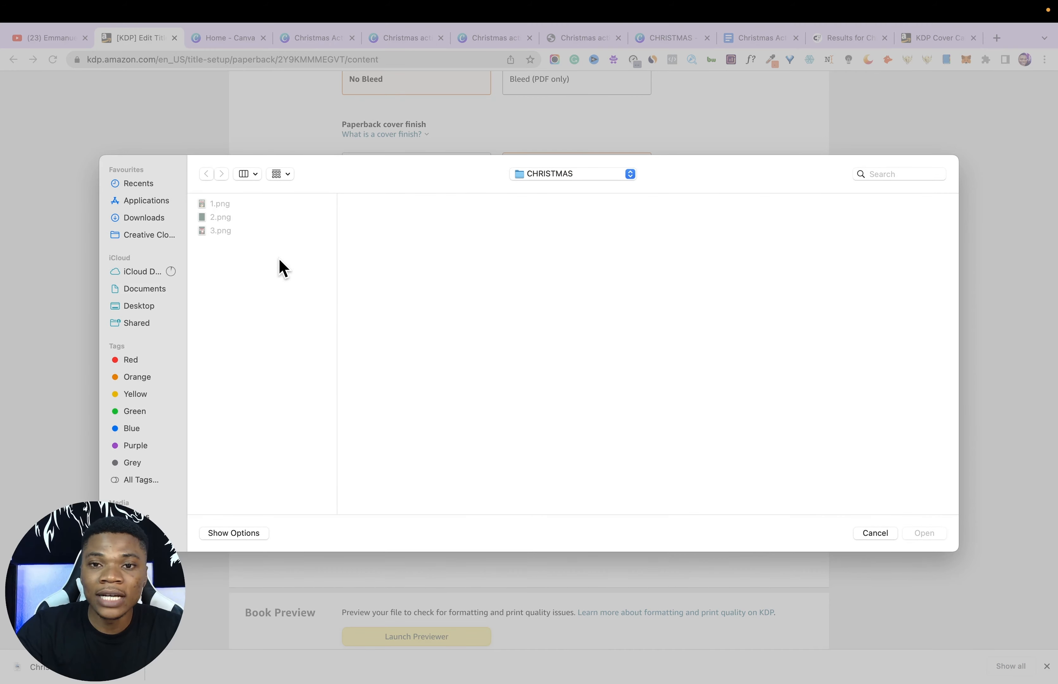
left_click(151, 217)
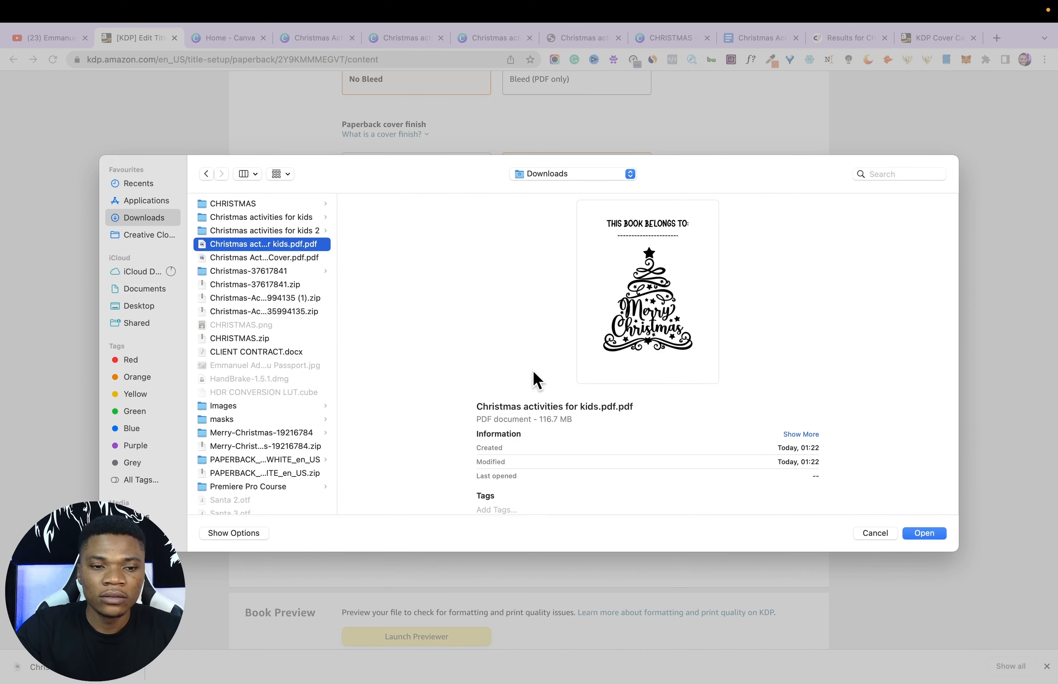
left_click(930, 541)
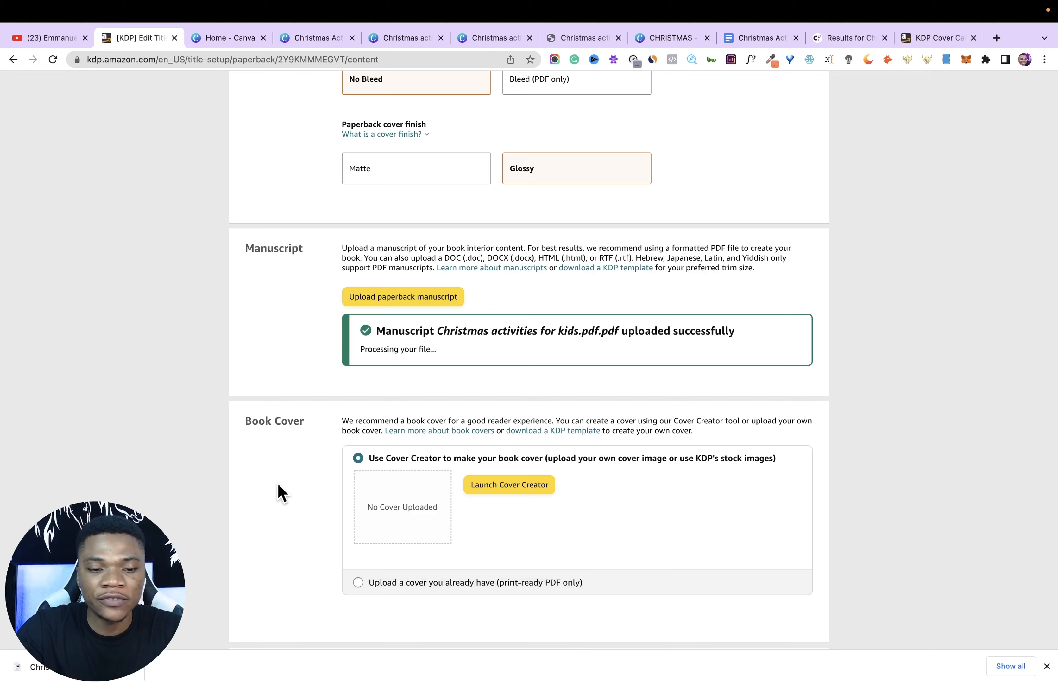
- Choose to supply a print-ready PDF cover and upload Christmas Activity Book Cover.pdf.pdf as the cover file
scroll(281, 493, "down", 3)
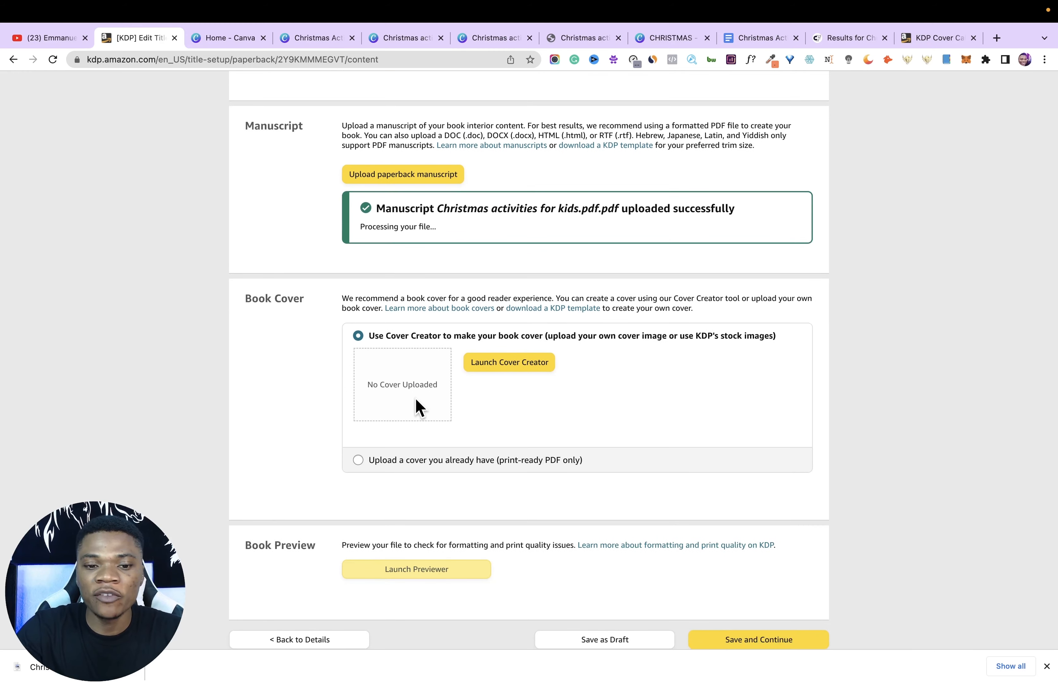
left_click(355, 464)
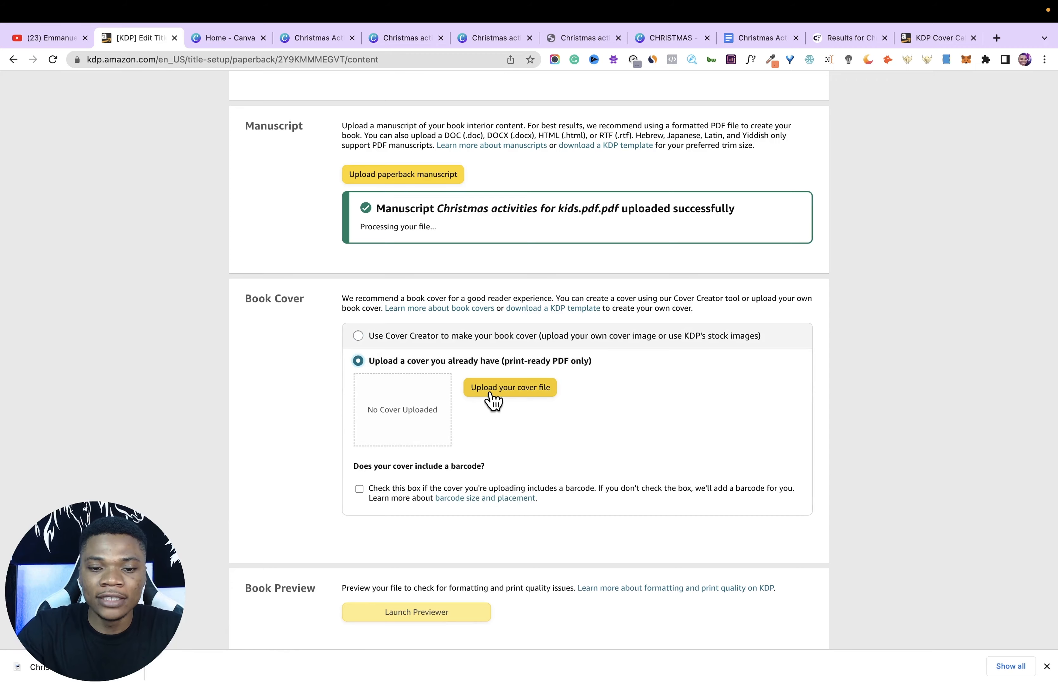
left_click(490, 390)
left_click(279, 258)
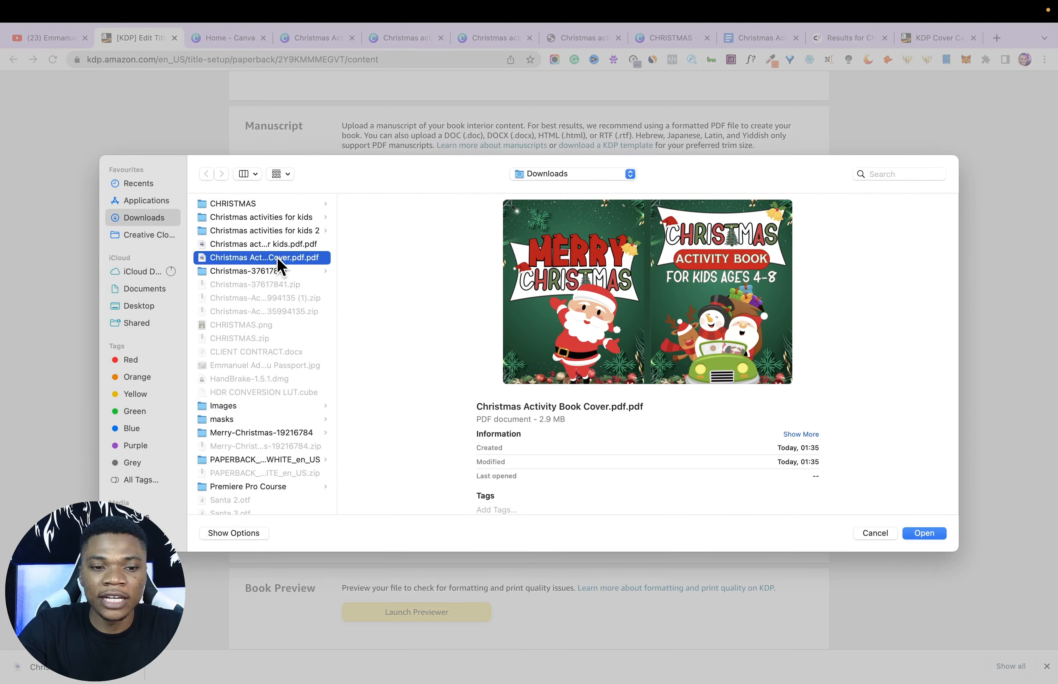
left_click(924, 533)
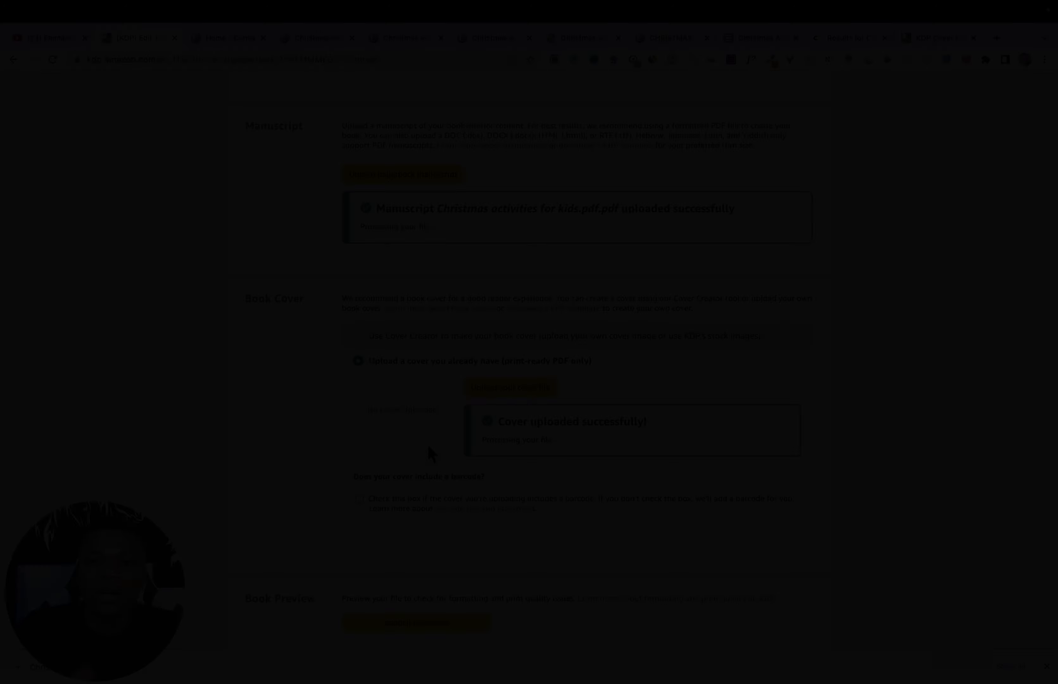
- Preview and approve the book, and save the paperback content to continue to Rights & Pricing
scroll(338, 505, "down", 2)
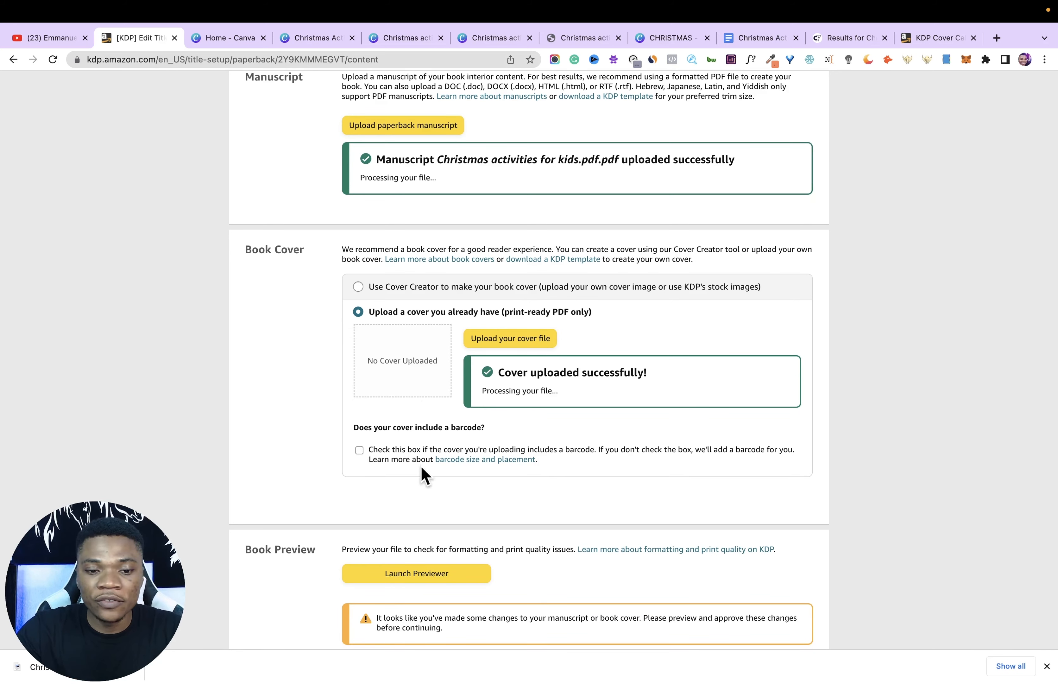
scroll(515, 405, "down", 5)
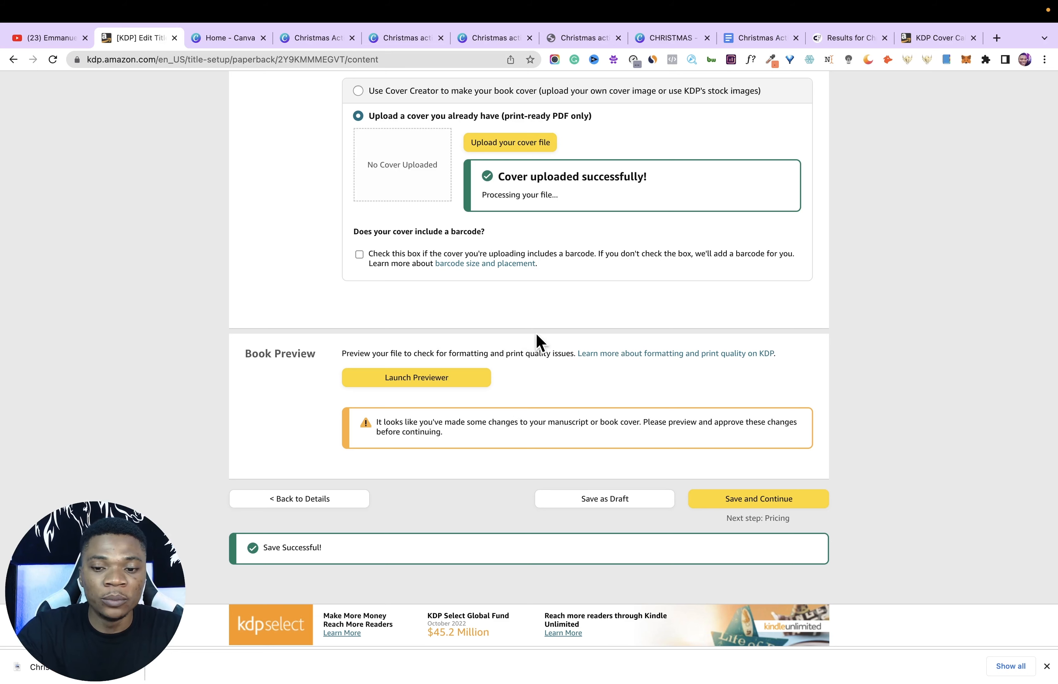
left_click(411, 378)
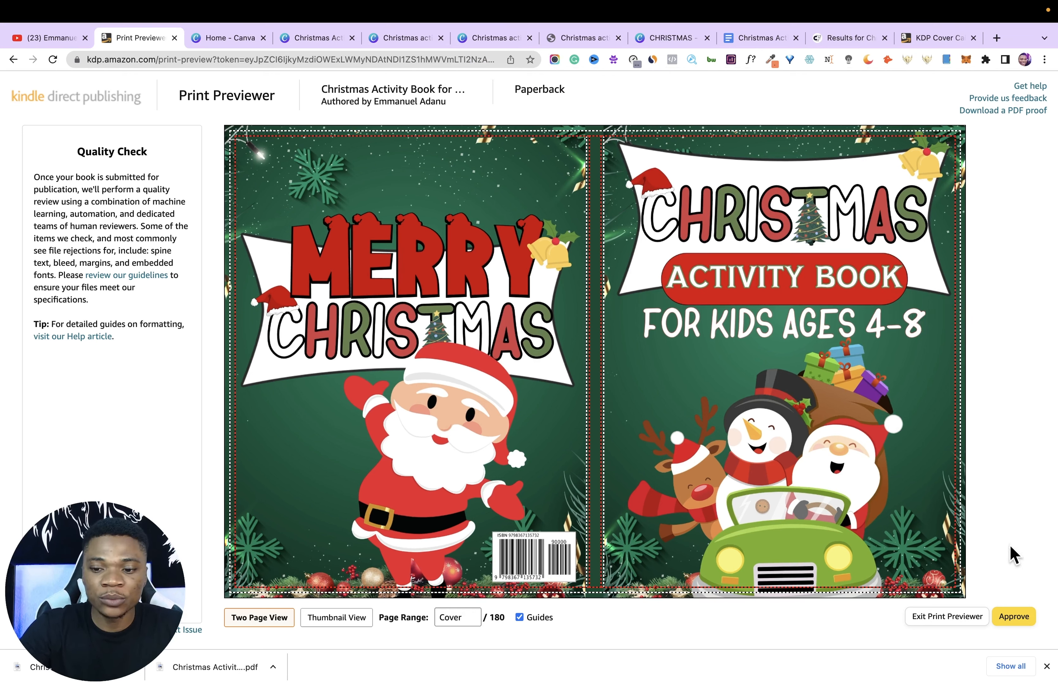
left_click(1016, 617)
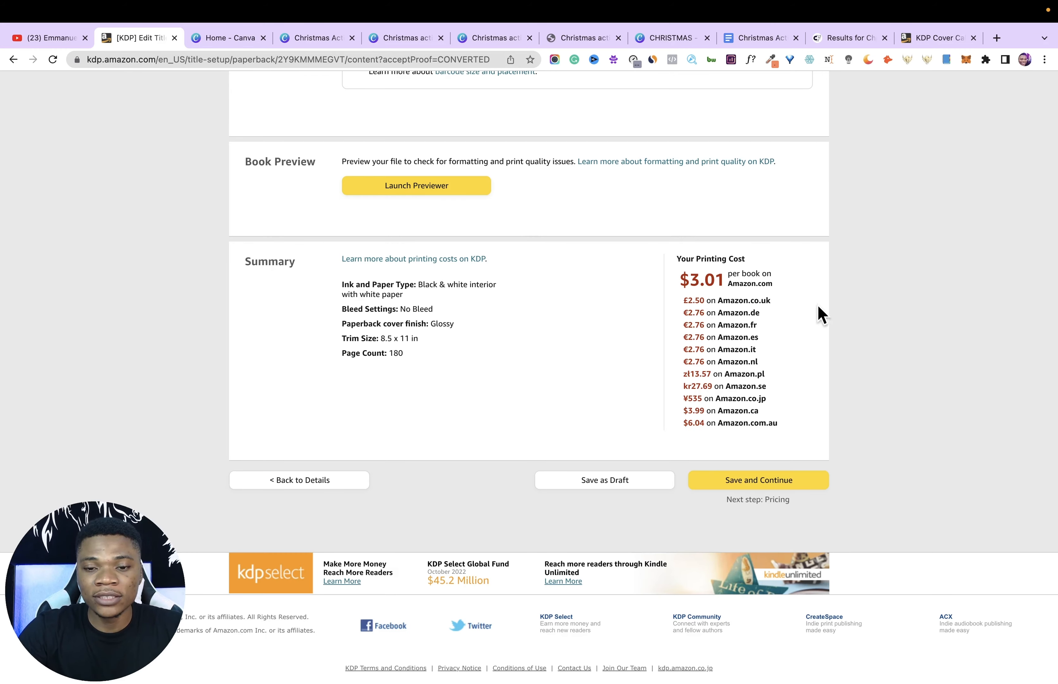
left_click(772, 482)
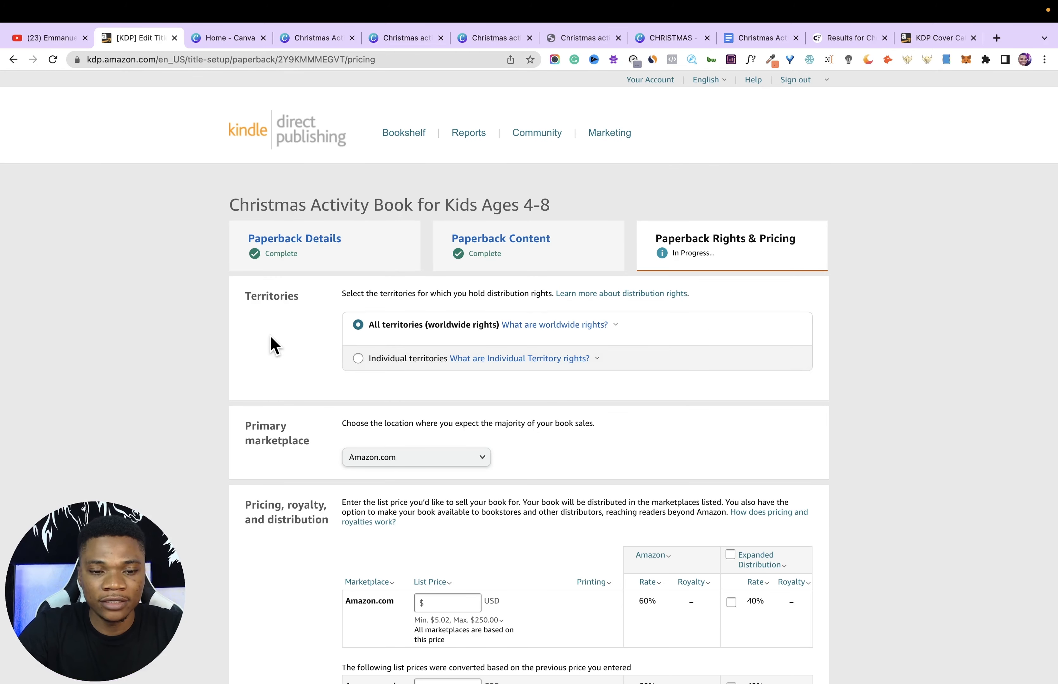
- Set the Amazon.com list price to 7.99 USD and apply it to the other marketplaces
scroll(272, 345, "down", 3)
scroll(272, 338, "down", 2)
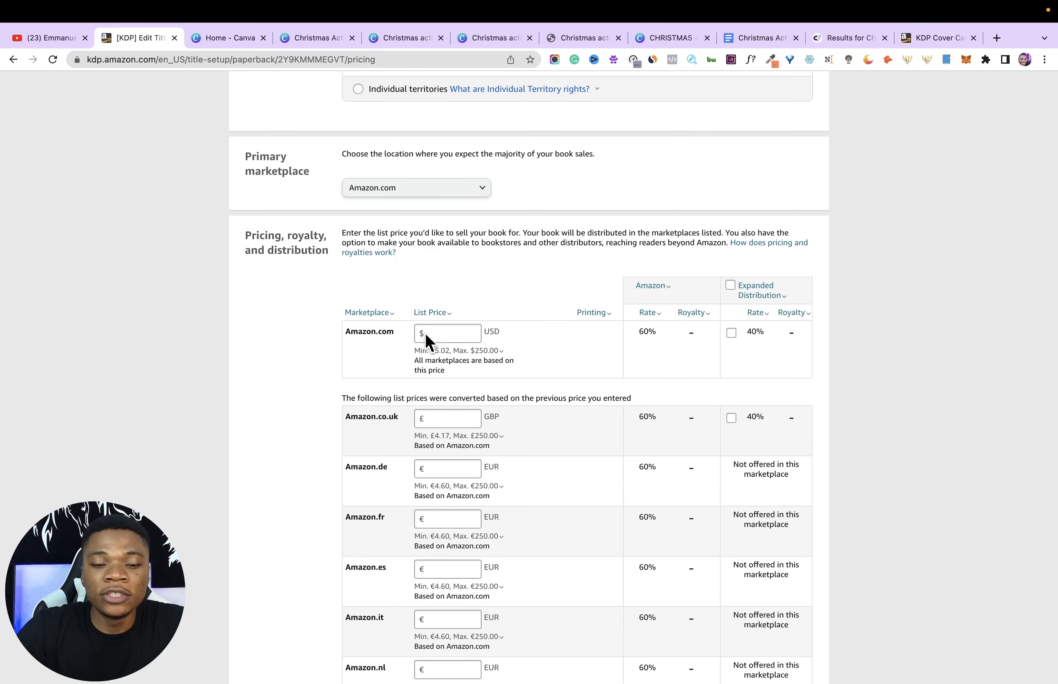
left_click(430, 335)
type("7")
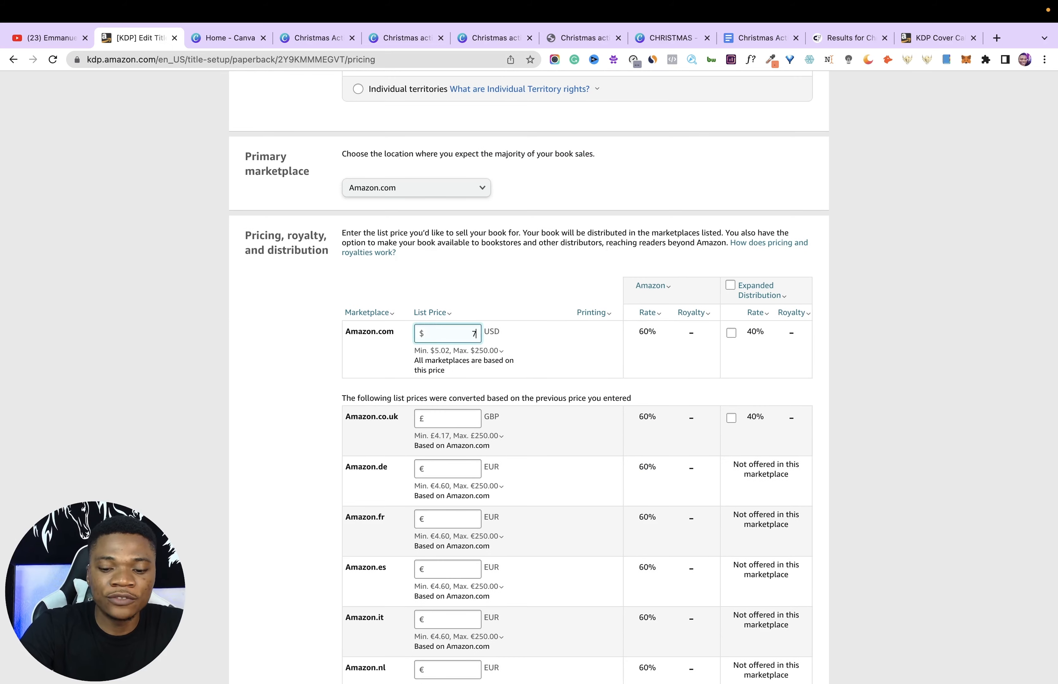
type(".99")
left_click(658, 314)
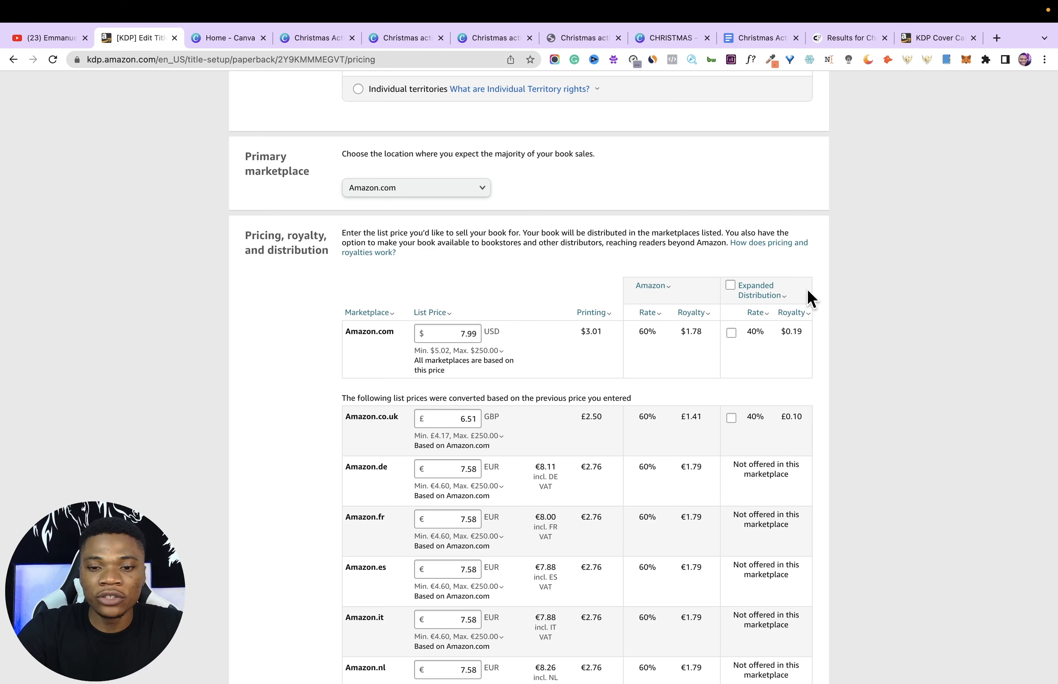
- Enable Expanded Distribution for all eligible marketplaces
scroll(694, 227, "down", 3)
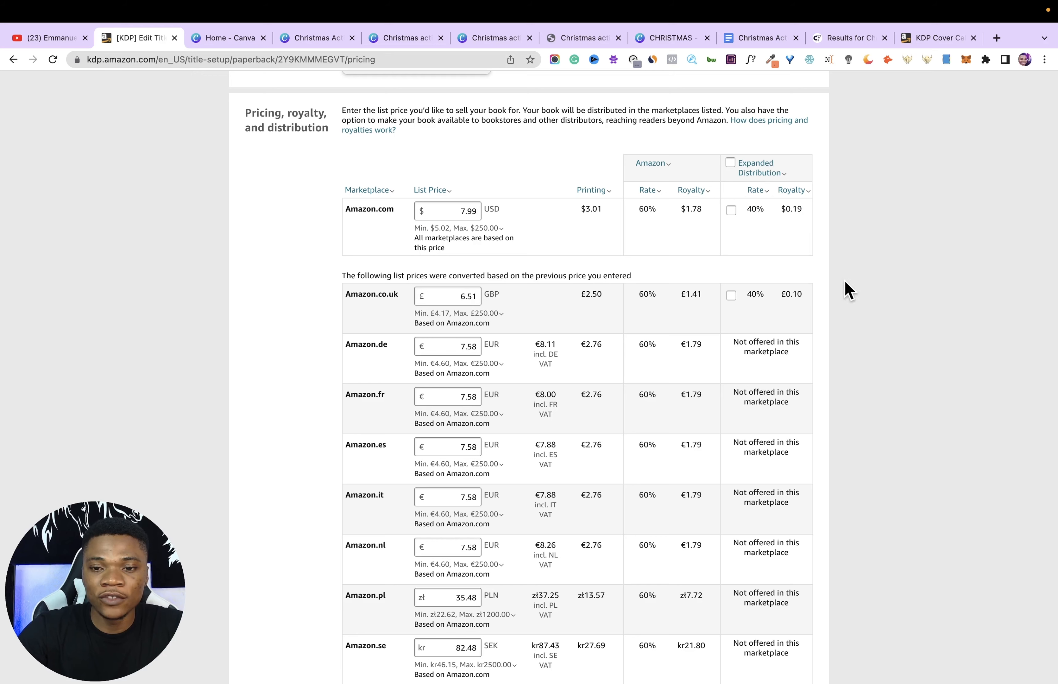
scroll(848, 291, "down", 1)
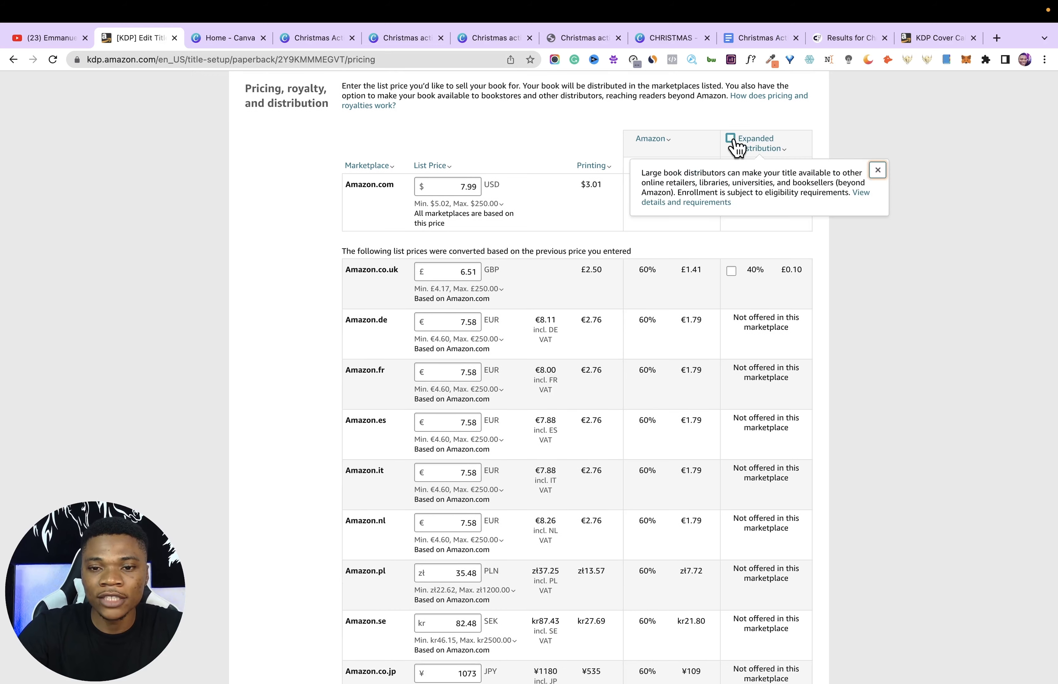
left_click(730, 139)
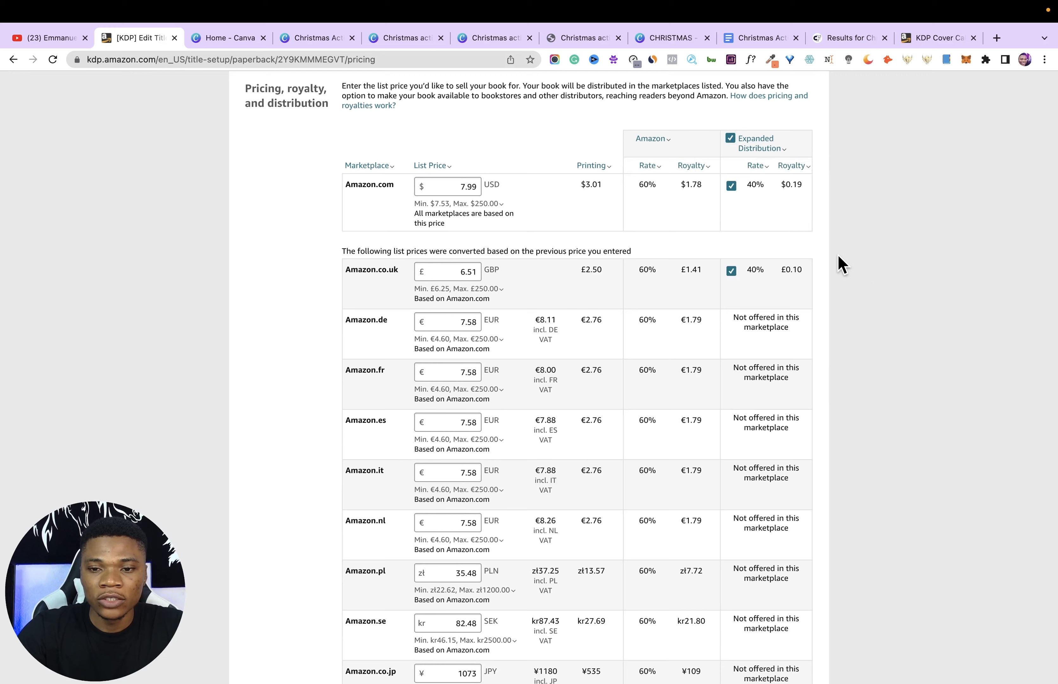
- Publish the paperback book and close the submission notice
scroll(865, 286, "down", 8)
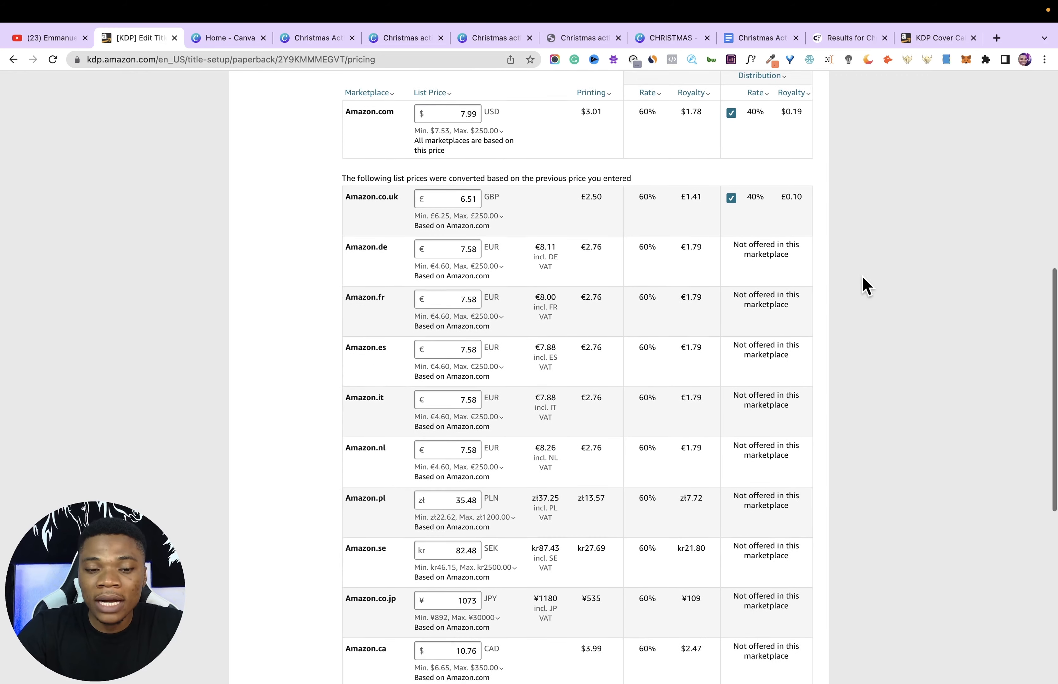
scroll(865, 286, "down", 3)
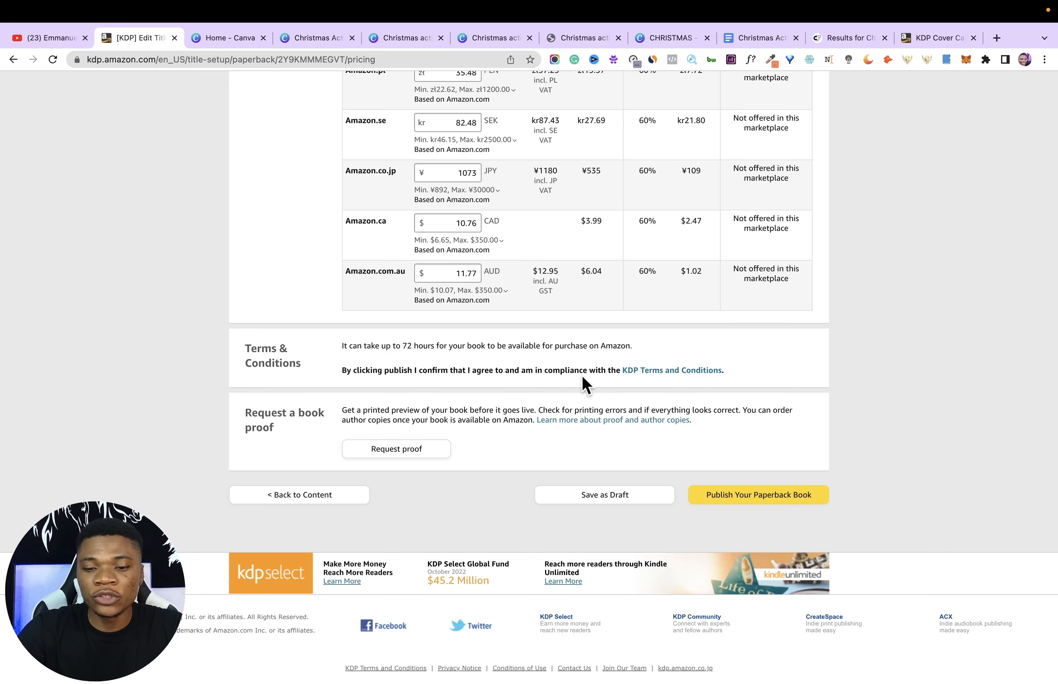
left_click(751, 501)
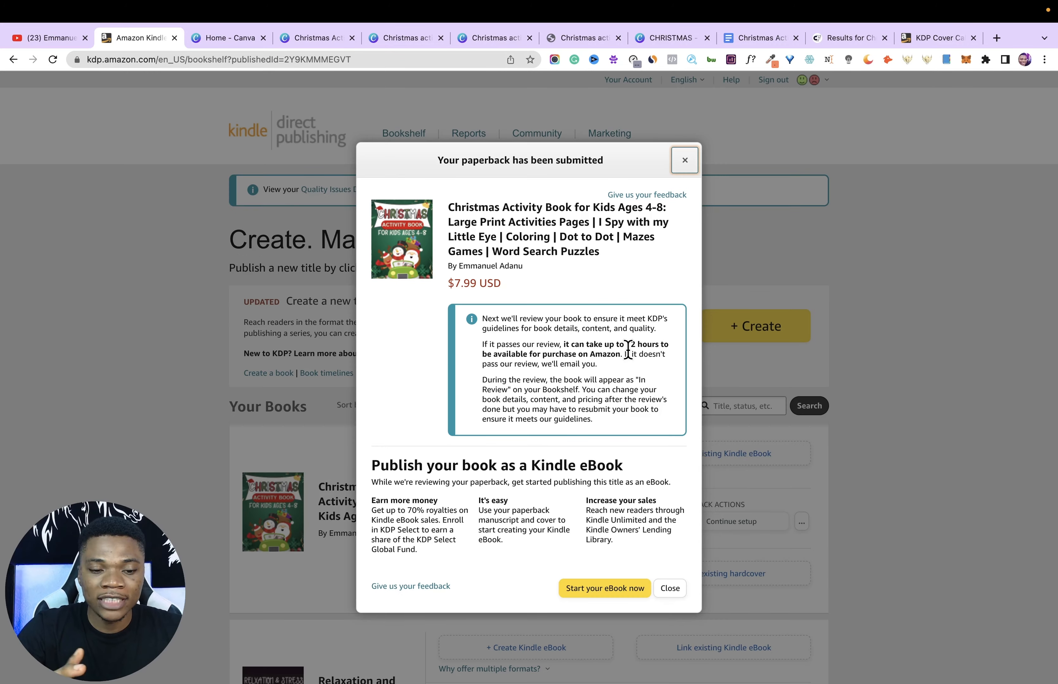
left_click(671, 588)
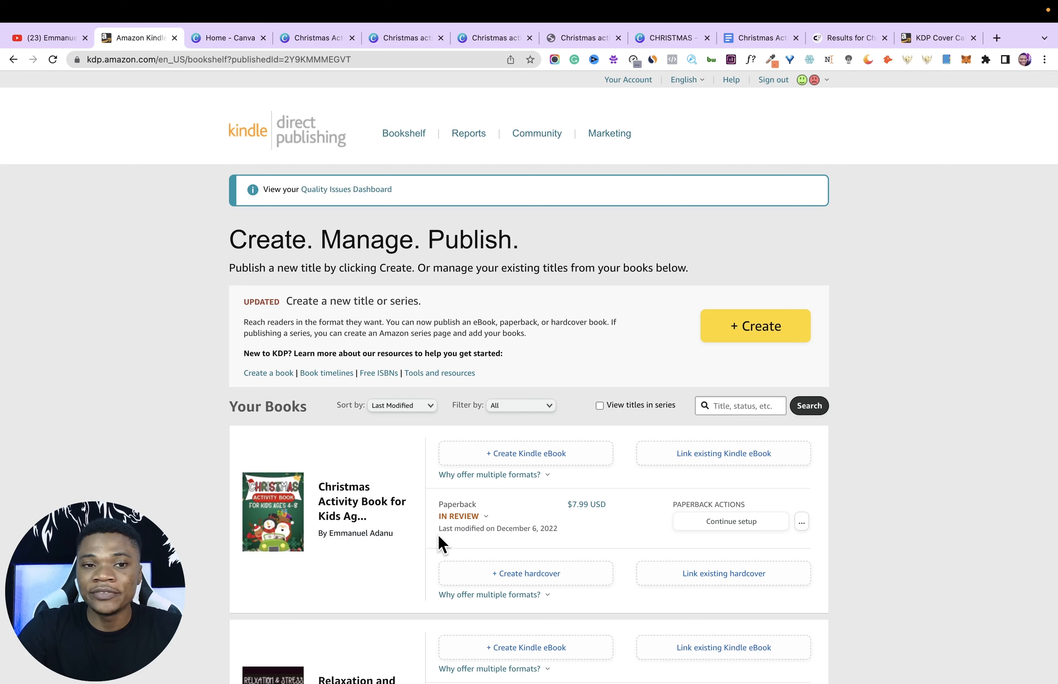
- Switch to Creative Fabrica, remove the Fonts filter from the Christmas search, and look through the available categories
left_click(846, 38)
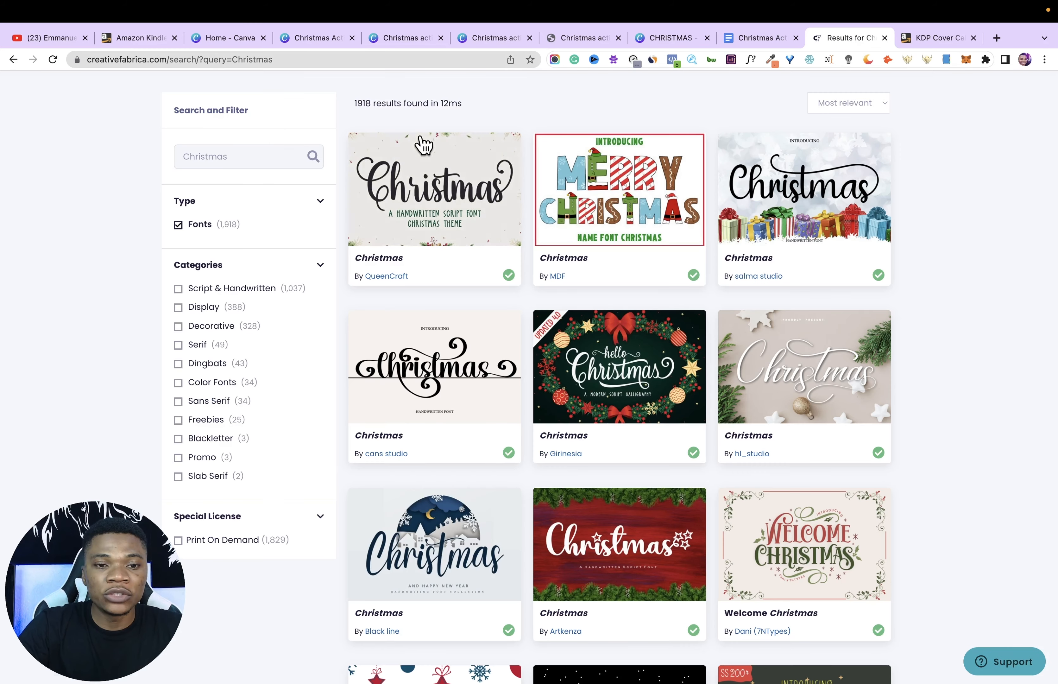
scroll(667, 121, "up", 2)
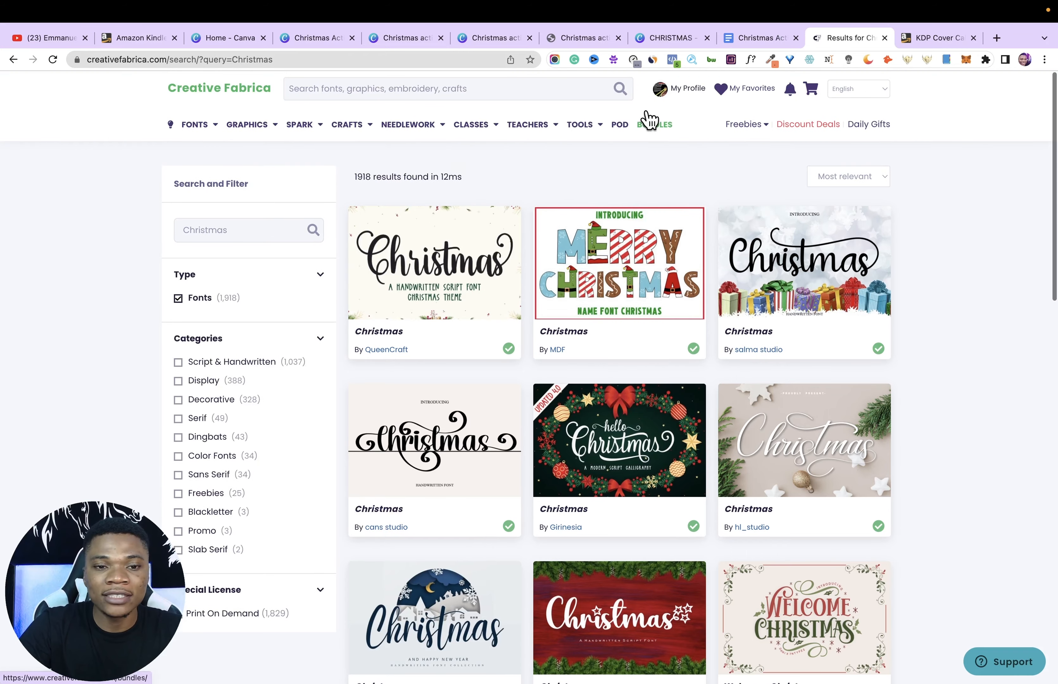
left_click(178, 299)
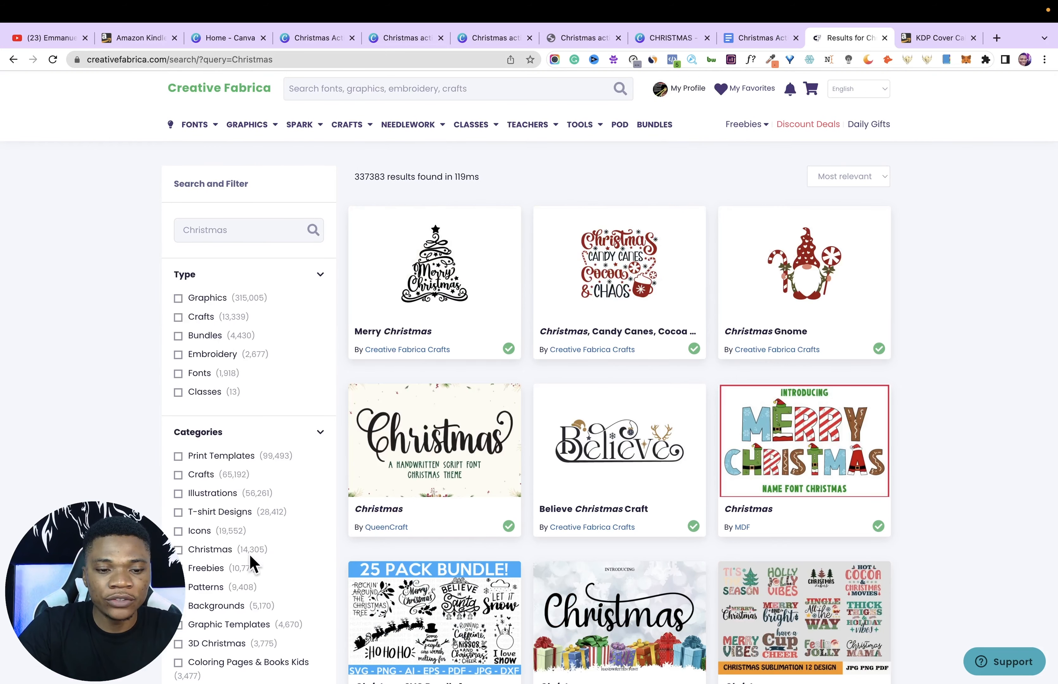
scroll(249, 569, "down", 2)
scroll(181, 555, "down", 3)
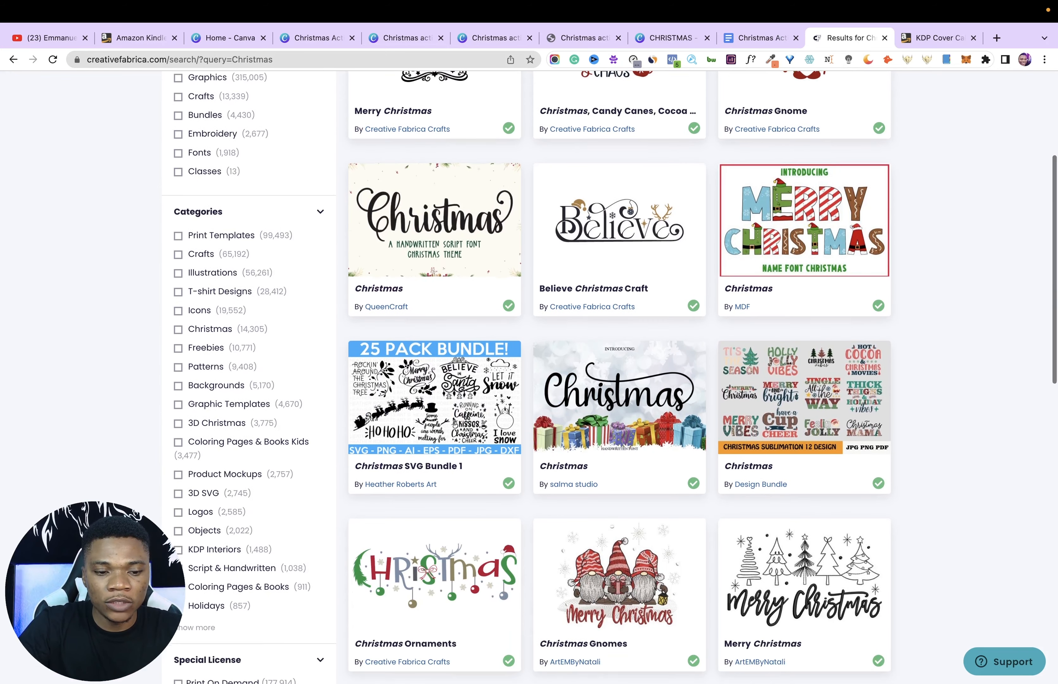
- Filter the Christmas search results by the KDP Interiors category and browse the matching book interiors
left_click(178, 550)
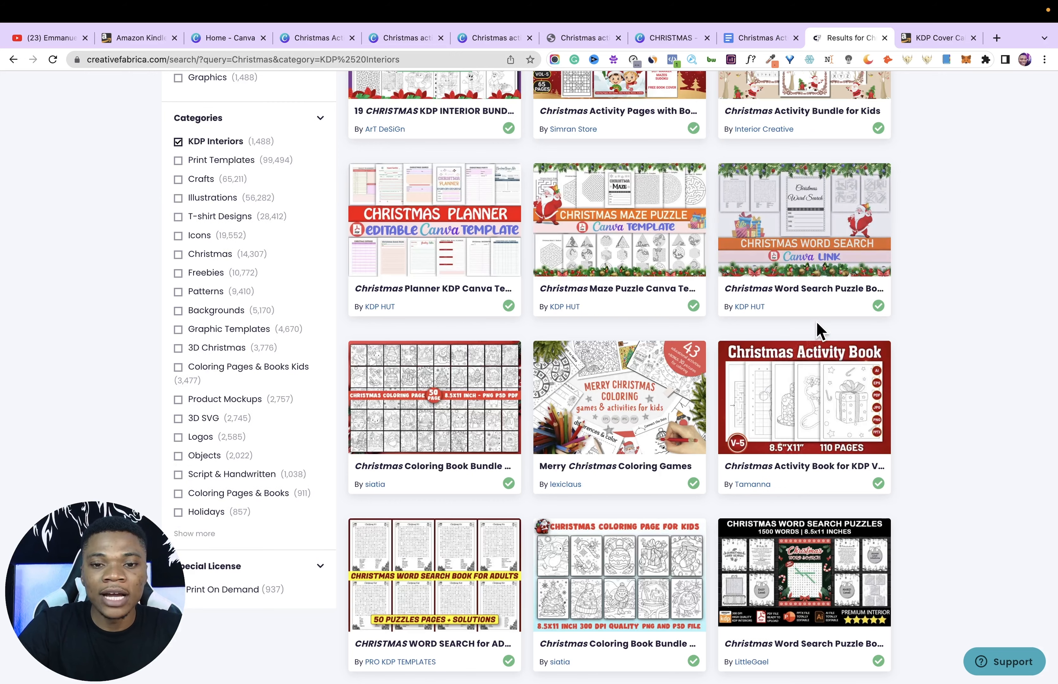
scroll(974, 295, "down", 1)
scroll(972, 288, "down", 4)
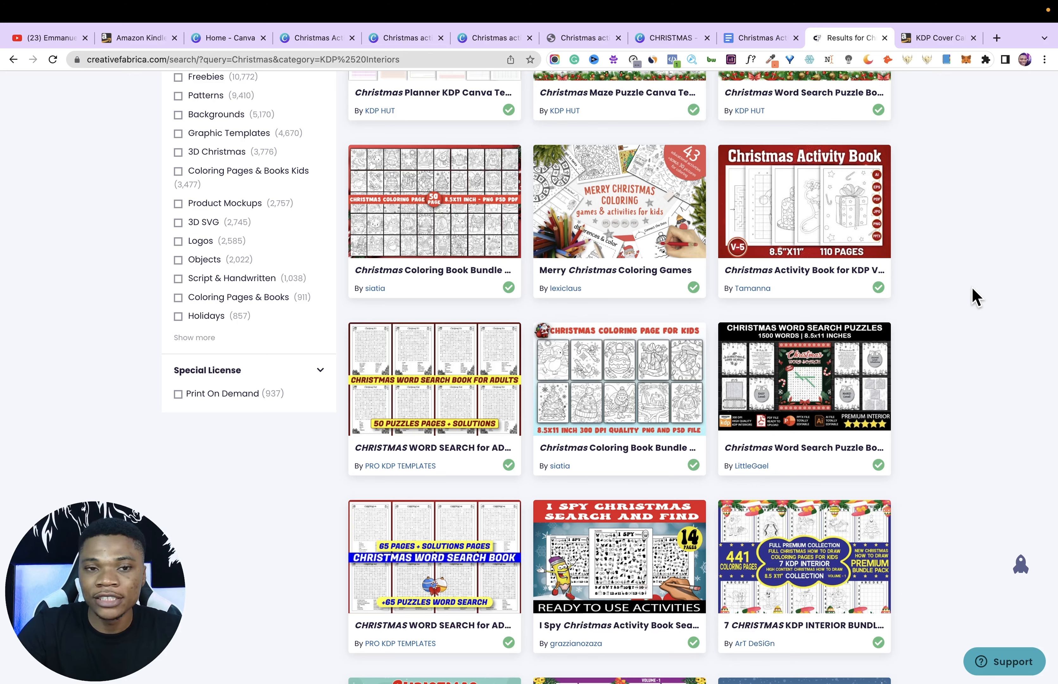
- Switch to Kindle Direct Publishing and, from its marketing resources, open the Amazon Ads console for the Amazon.com marketplace
left_click(138, 39)
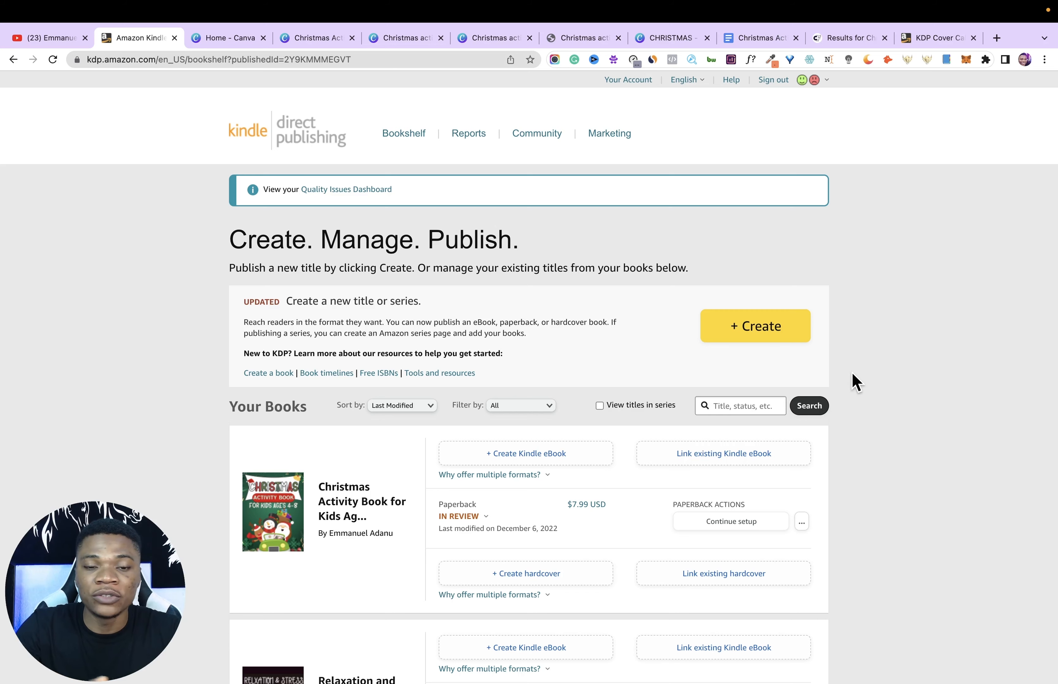
left_click(609, 135)
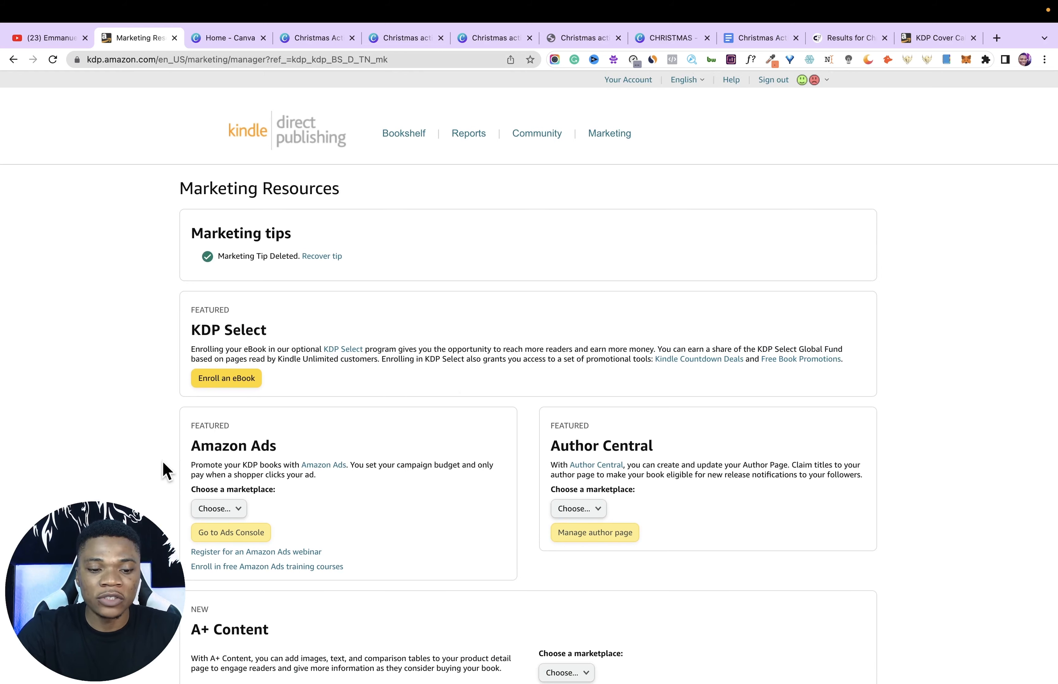
scroll(163, 471, "down", 3)
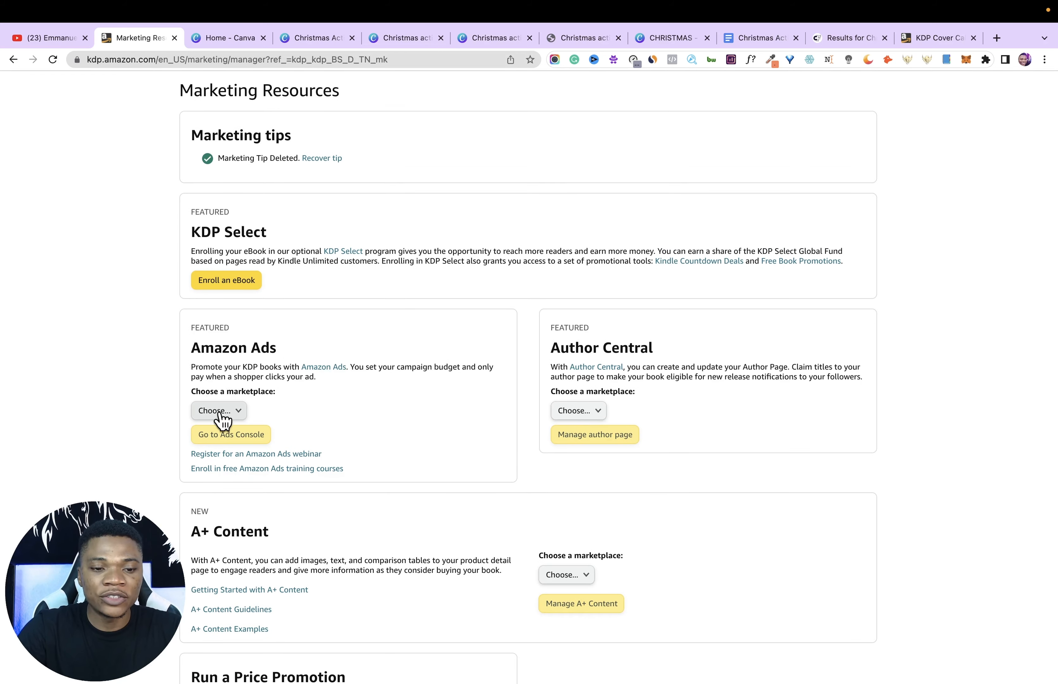
left_click(220, 411)
left_click(235, 413)
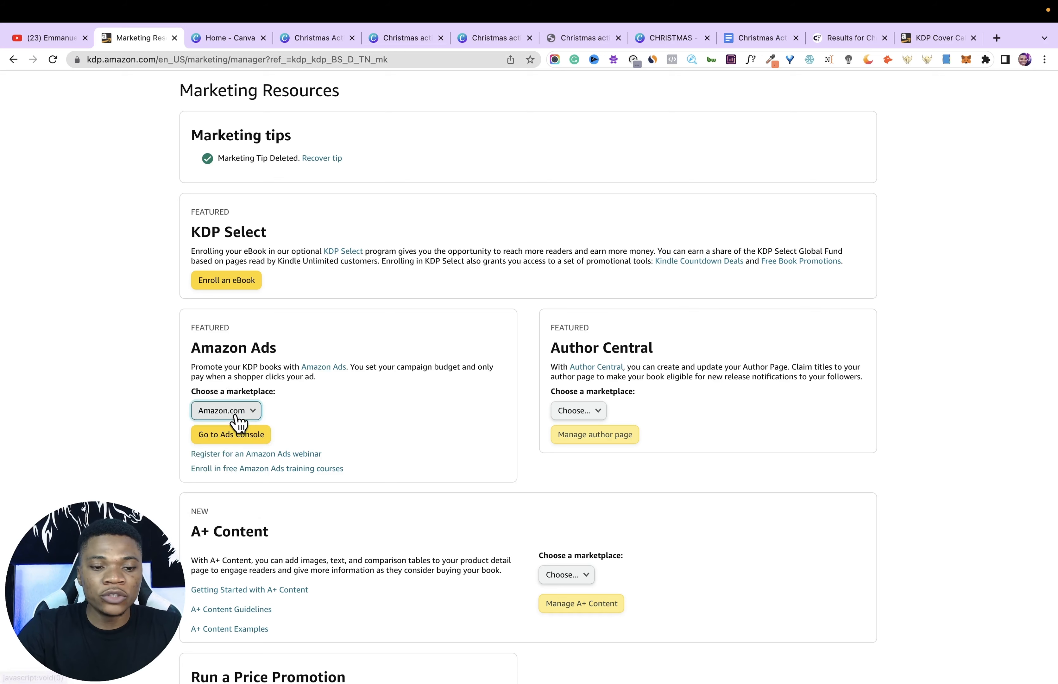
scroll(239, 422, "down", 2)
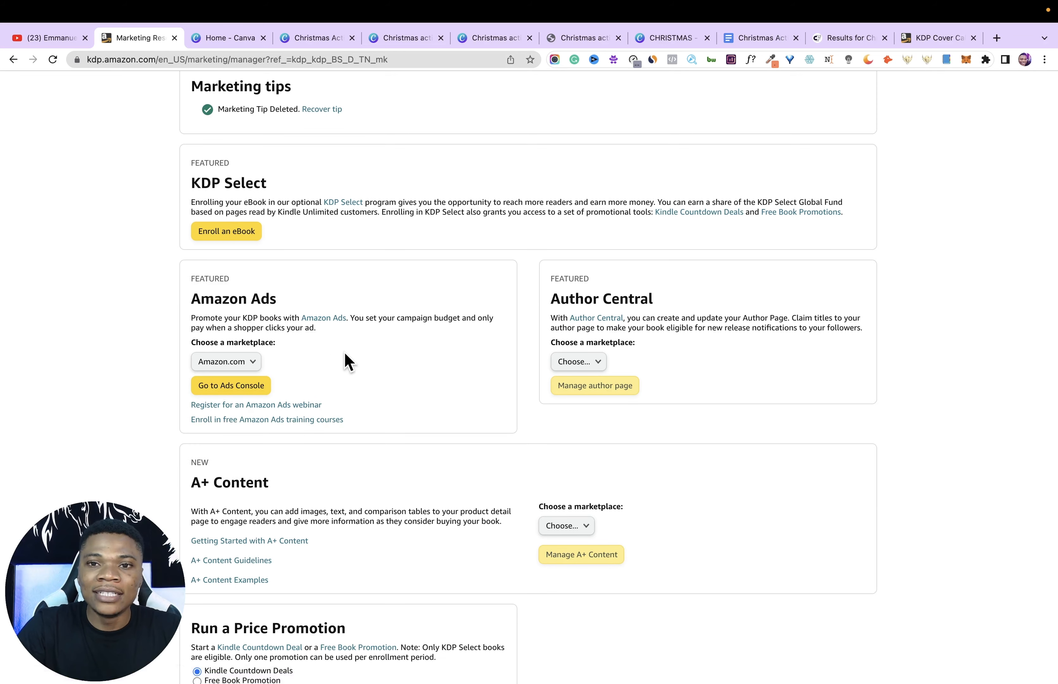
left_click(257, 386)
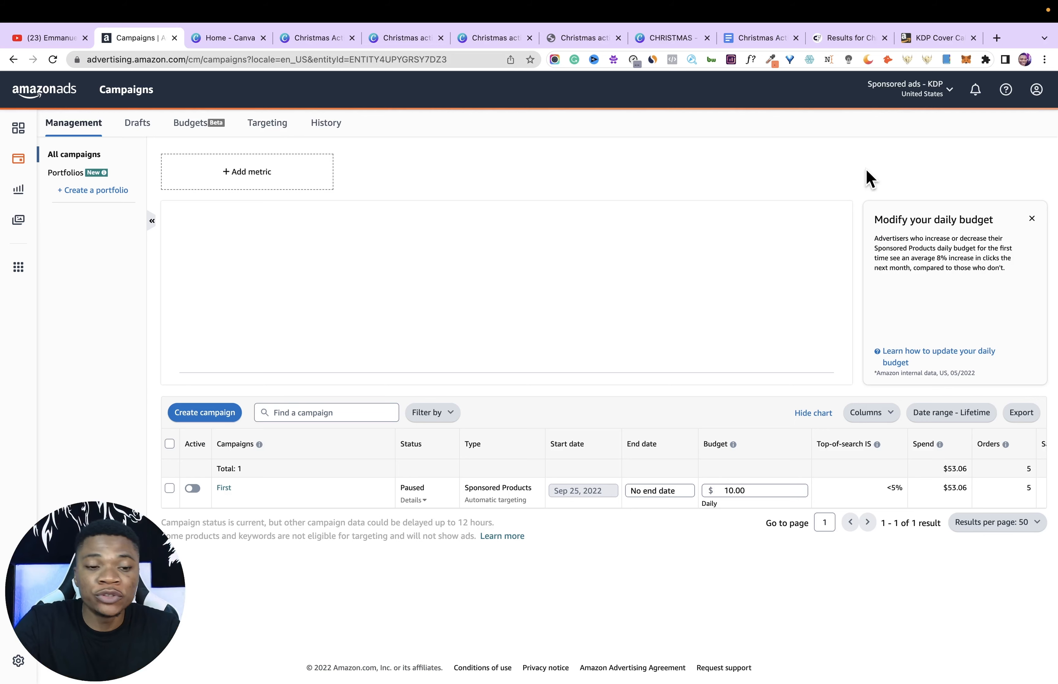
- Create a new Sponsored Products campaign and choose the Standard ad format
left_click(204, 412)
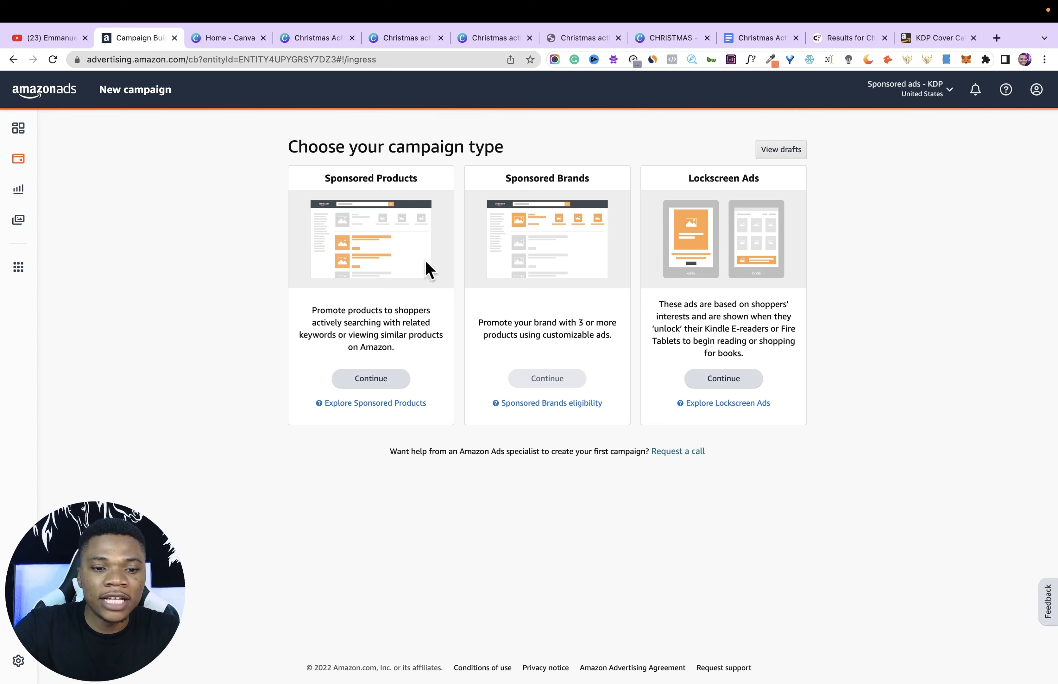
left_click(373, 381)
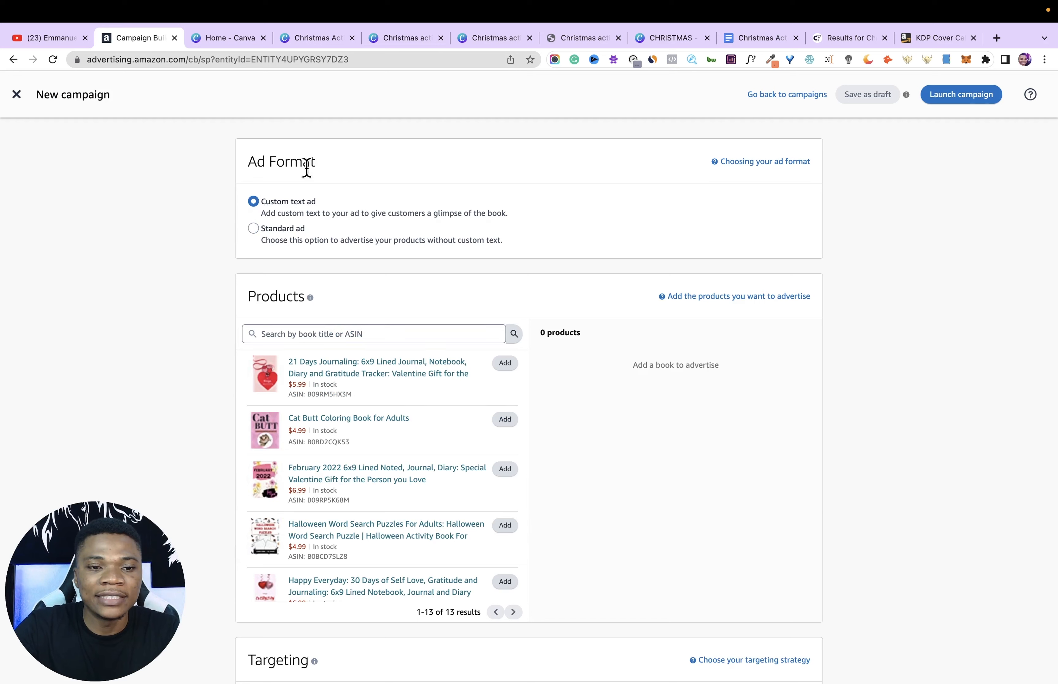
left_click(253, 228)
- Name the ad group CHRISTMAS and add the Halloween, Thanksgiving and Travel puzzle books and the Magical Fun unicorn coloring book as products
scroll(485, 361, "down", 2)
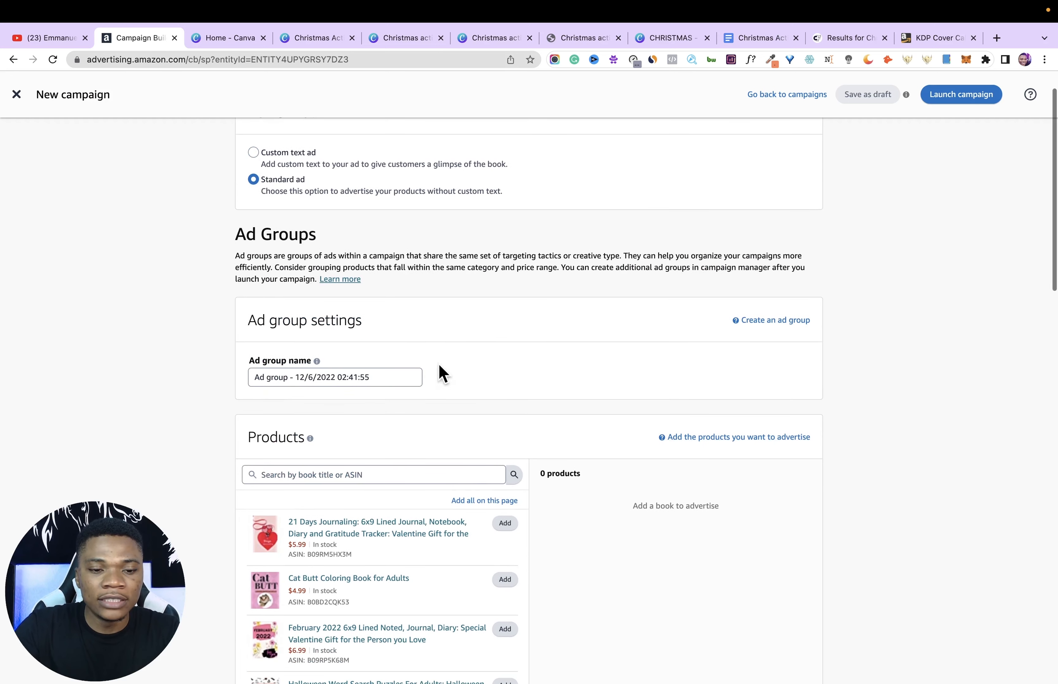
left_click(354, 378)
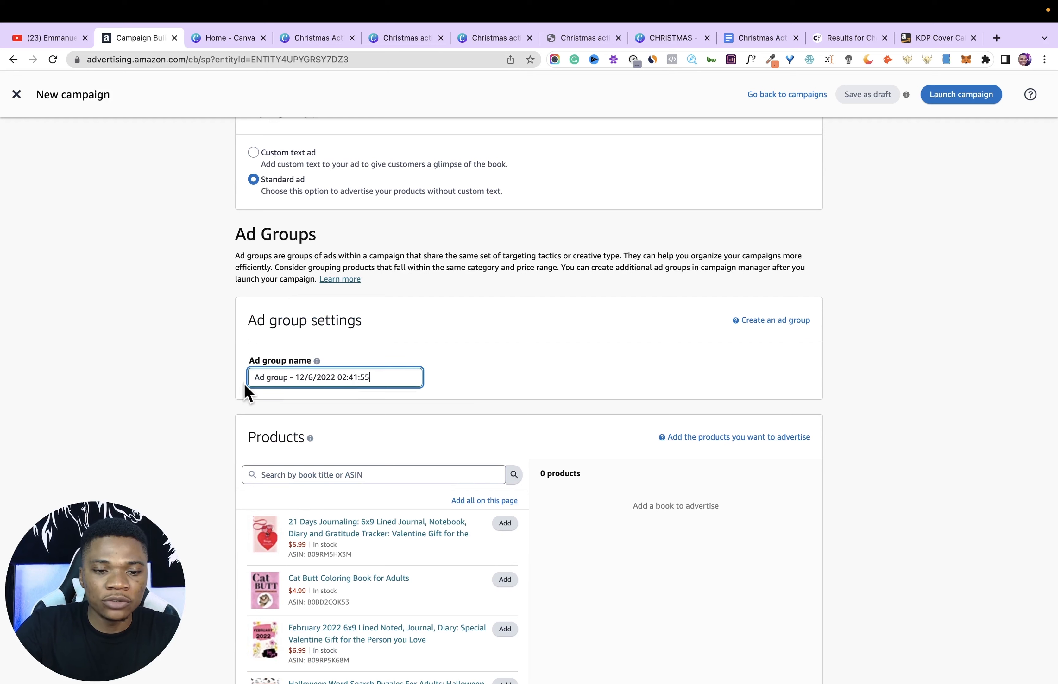
triple_click(307, 376)
type("CHRISTMA")
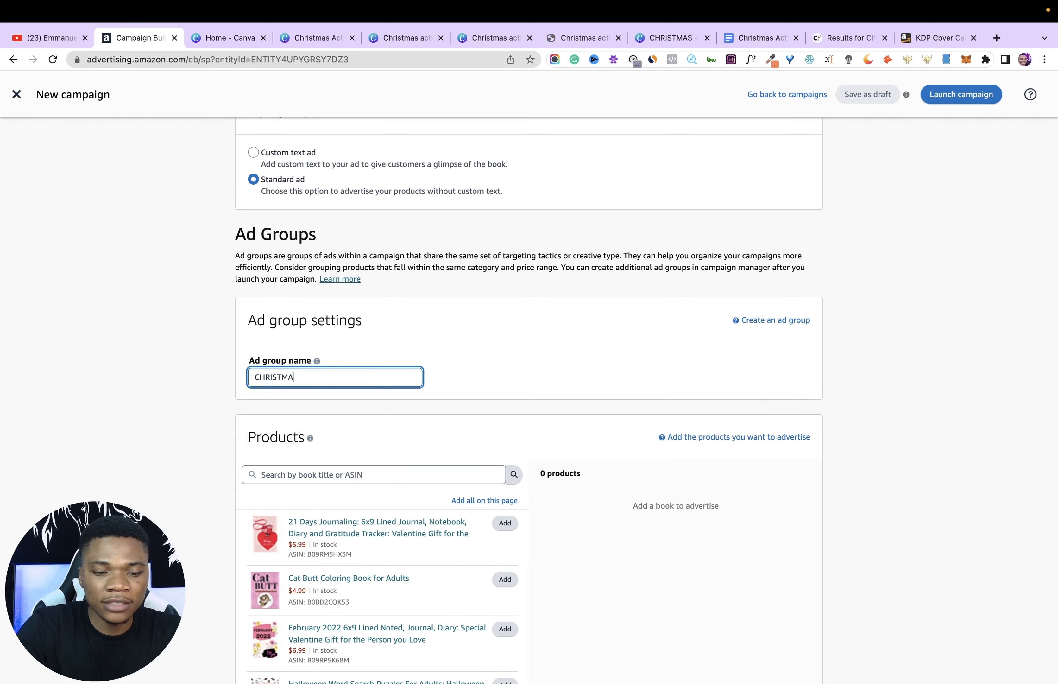
scroll(197, 428, "down", 6)
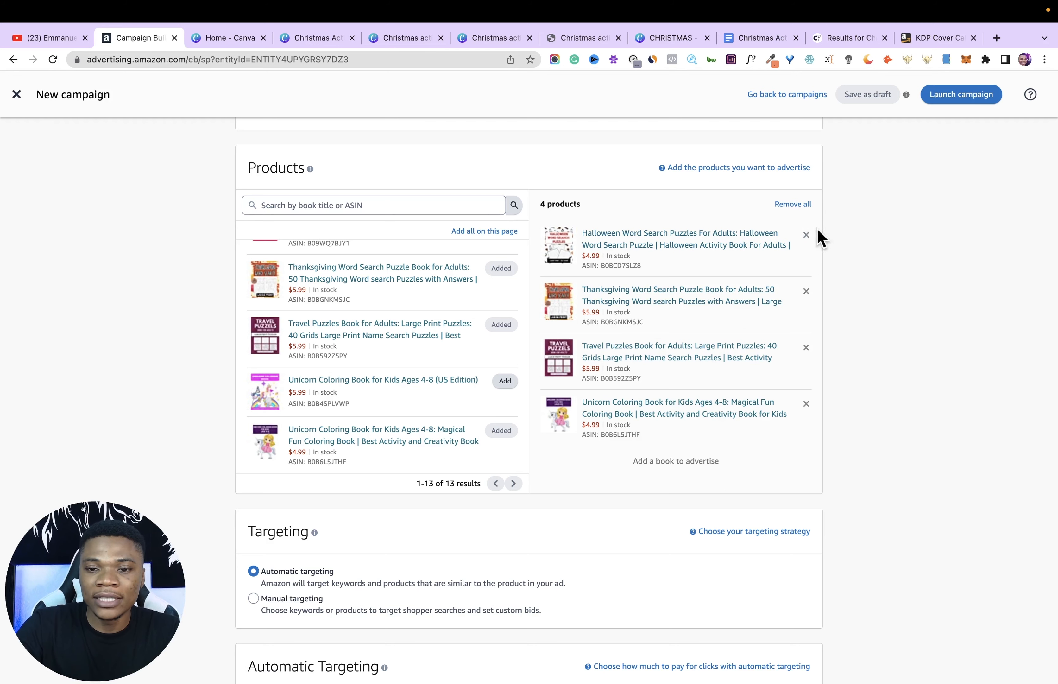
- Keep automatic targeting and set the default bid to $0.30
scroll(871, 288, "down", 5)
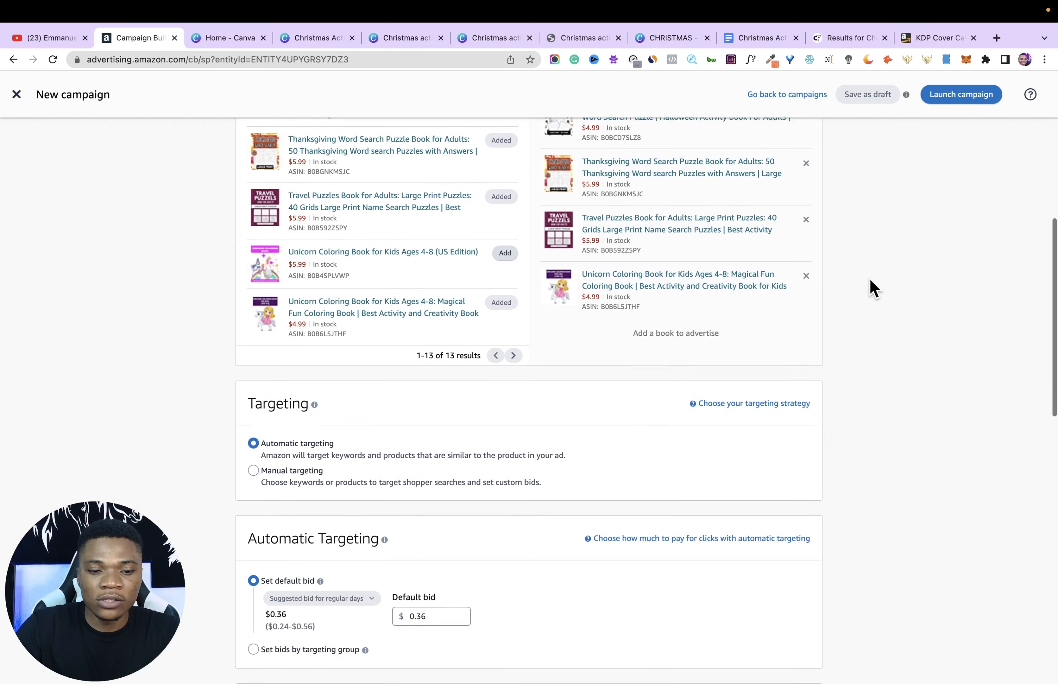
scroll(871, 288, "down", 1)
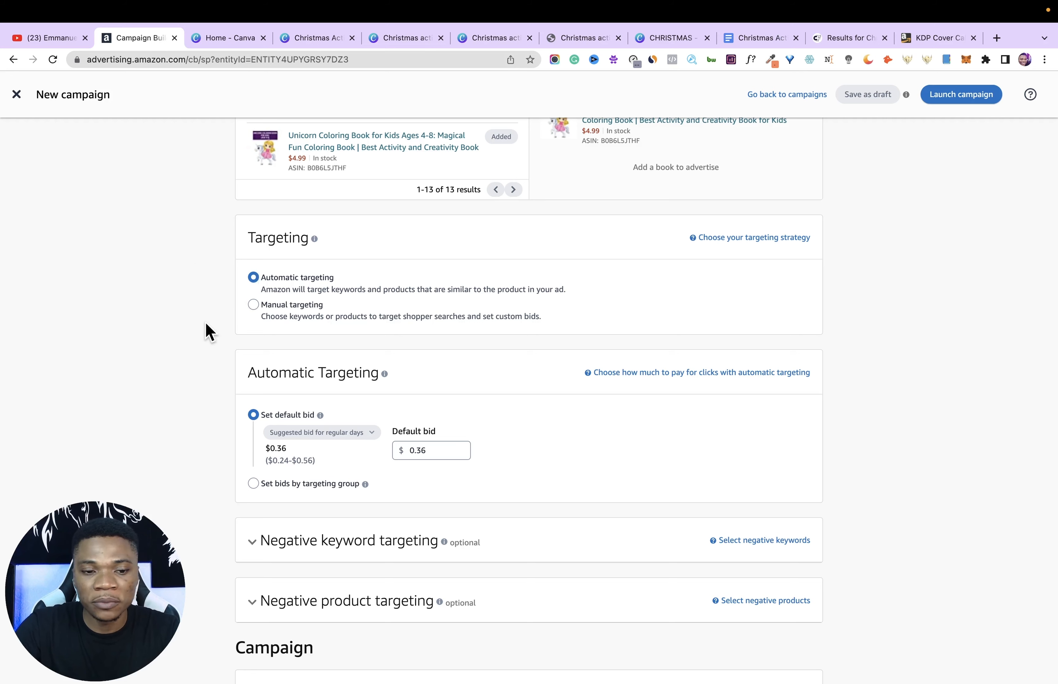
scroll(204, 331, "down", 2)
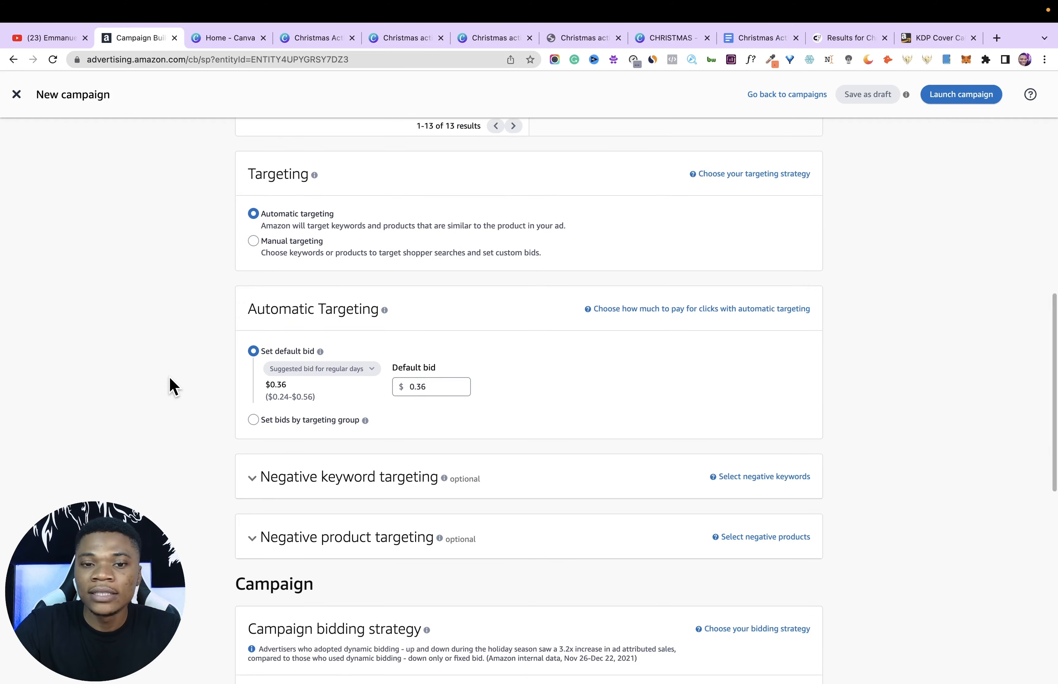
left_click(440, 386)
key("BackSpace")
key("BackSpace")
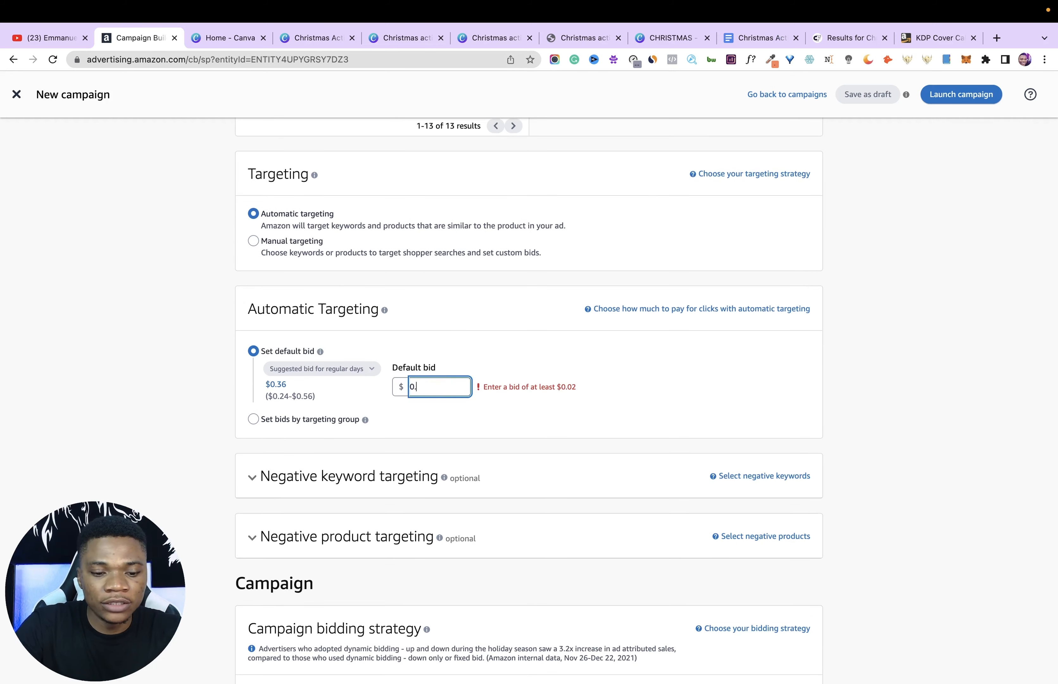
left_click(663, 382)
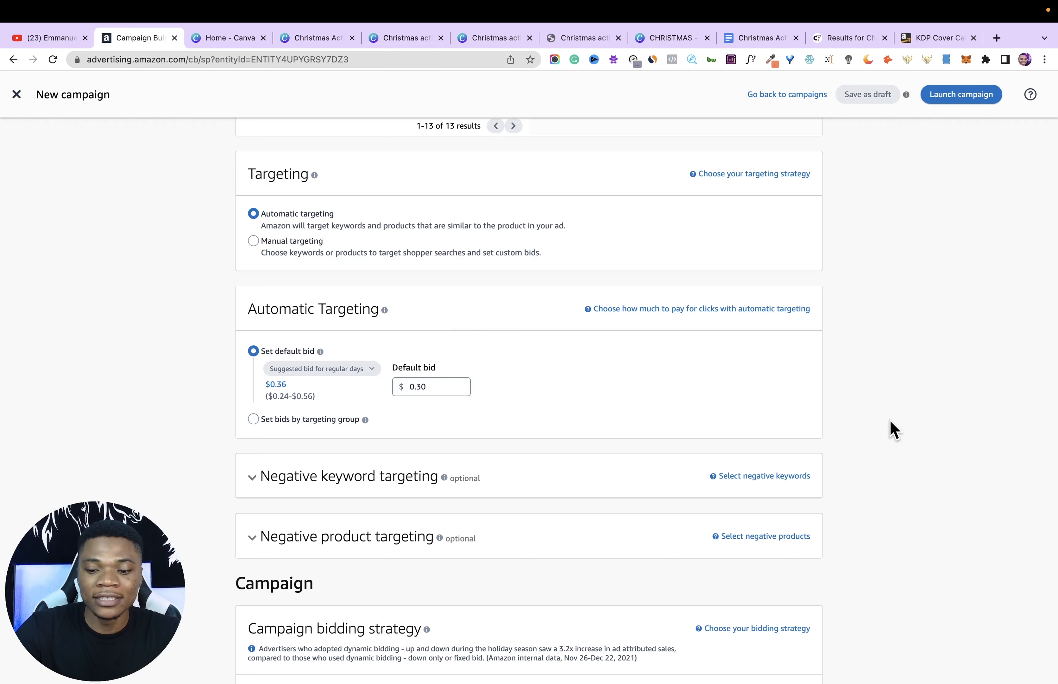
- Set the campaign bidding strategy to Dynamic bids - down only
scroll(891, 429, "down", 5)
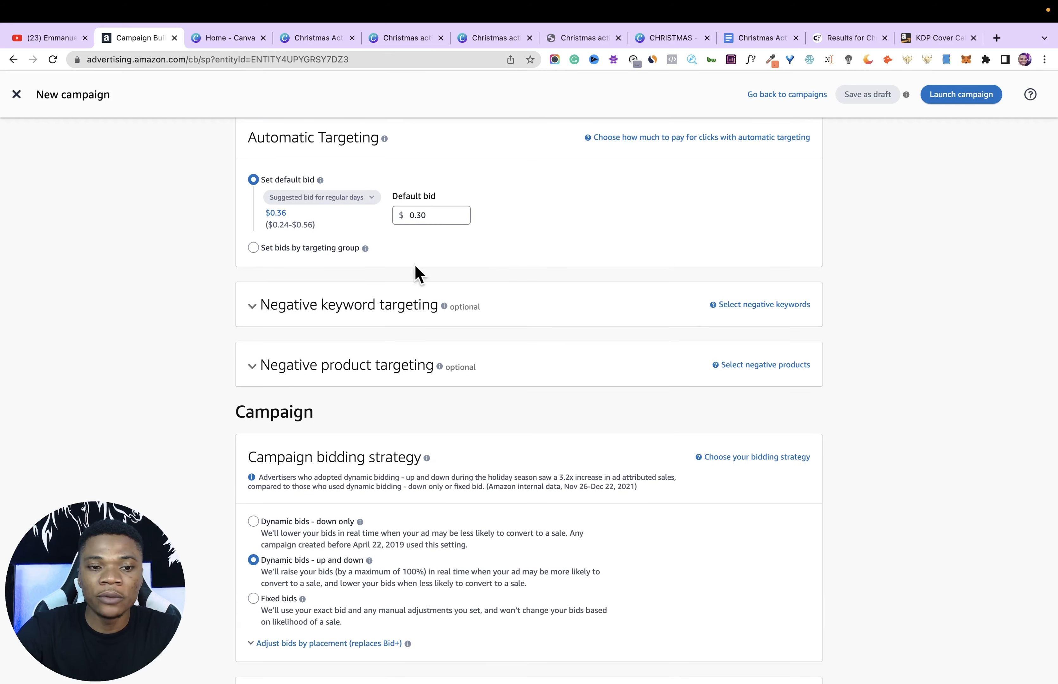
scroll(146, 342, "down", 4)
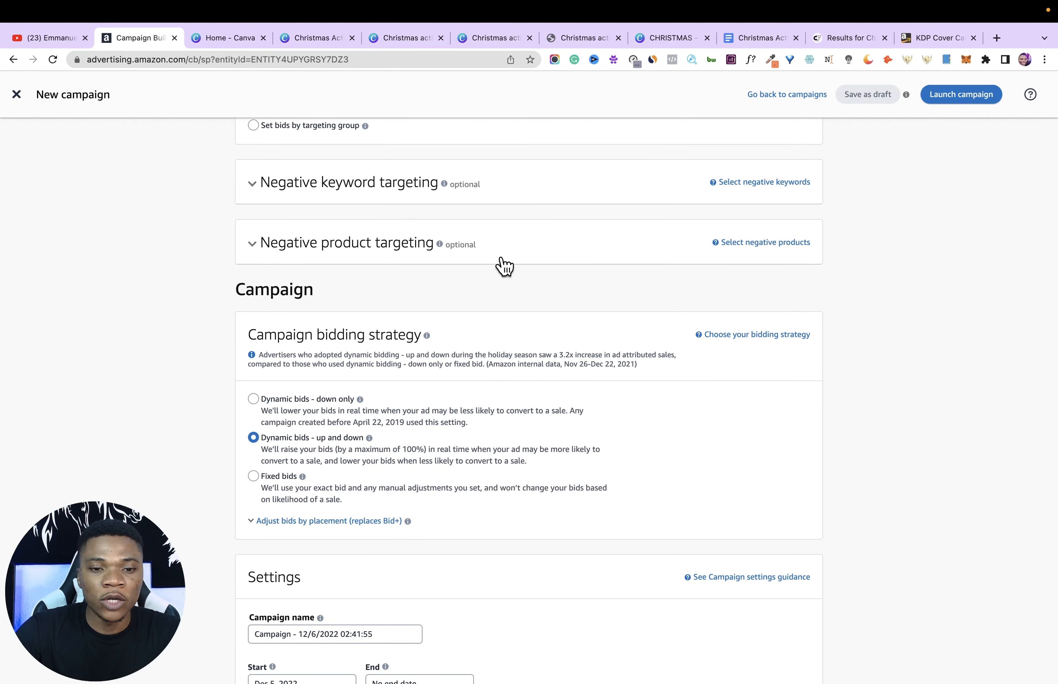
scroll(450, 286, "down", 4)
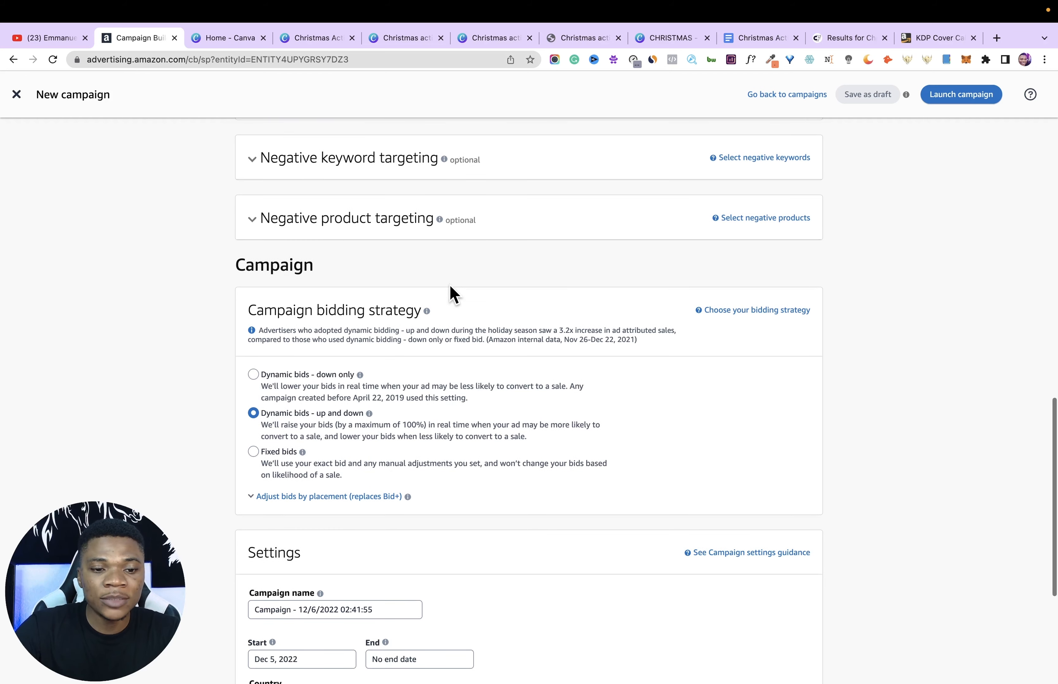
scroll(450, 287, "down", 1)
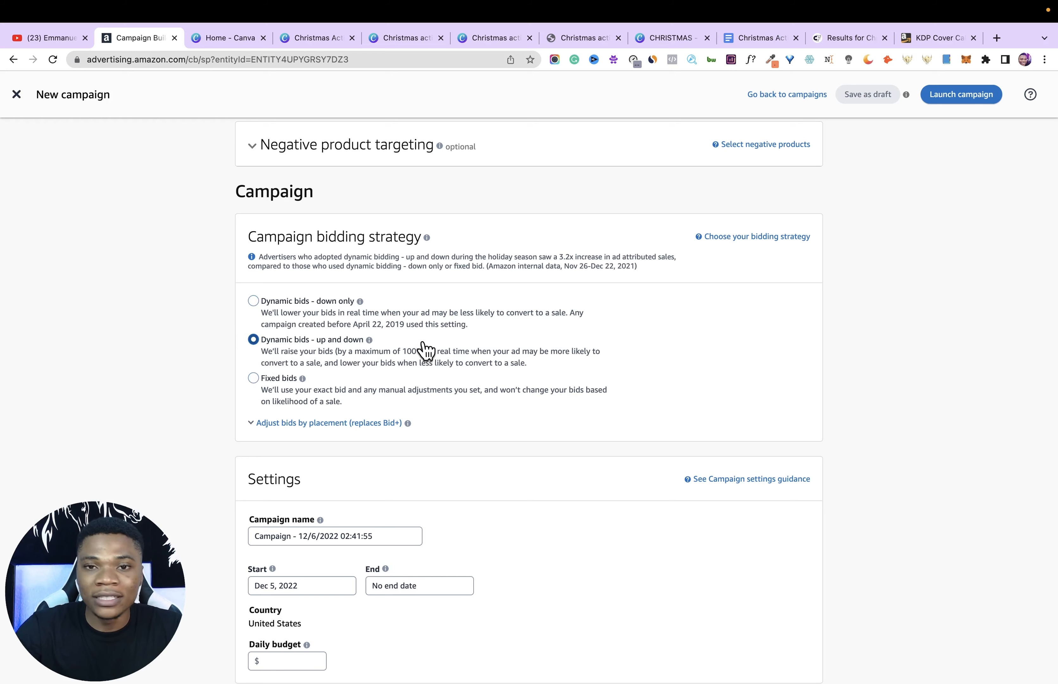
left_click(270, 303)
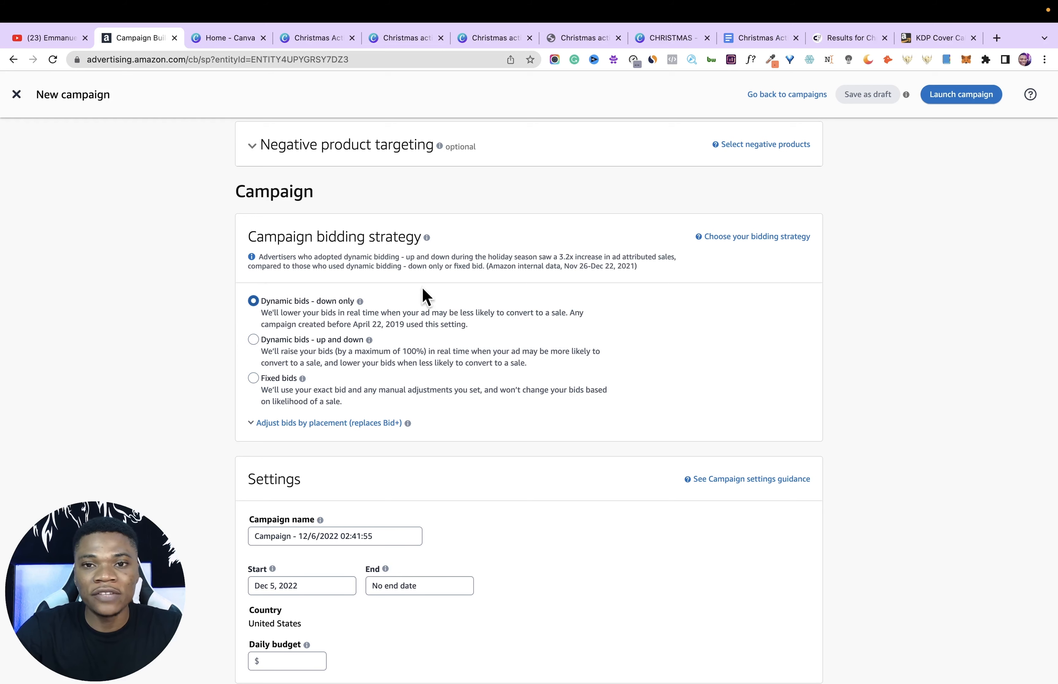
- Rename the campaign to CHRISTMAS in the campaign settings
scroll(195, 319, "down", 2)
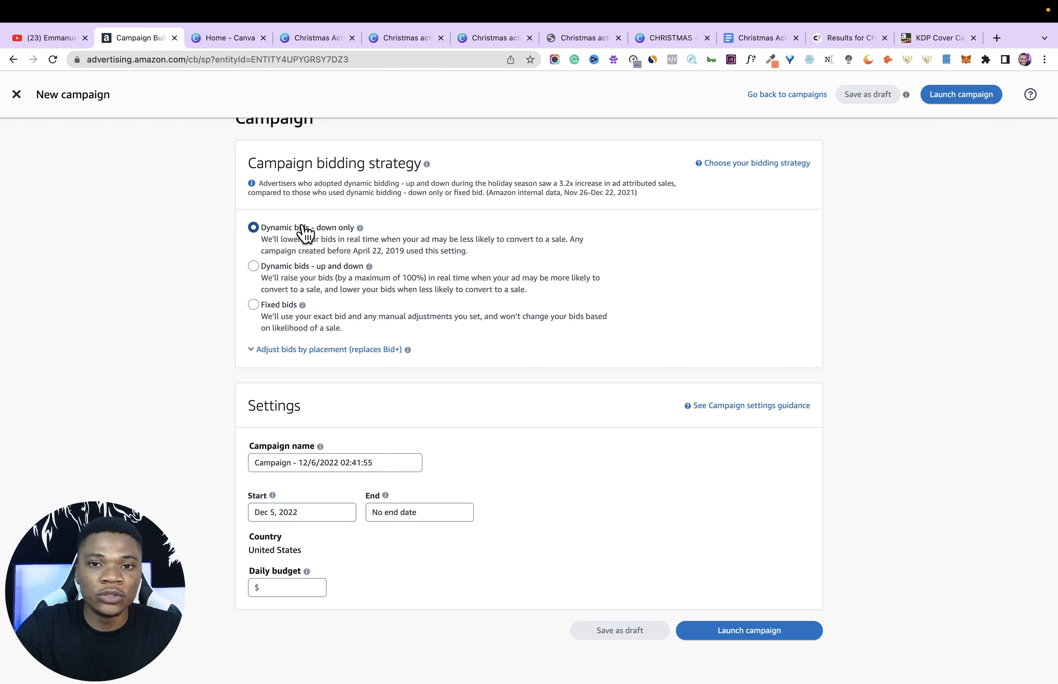
scroll(218, 248, "down", 3)
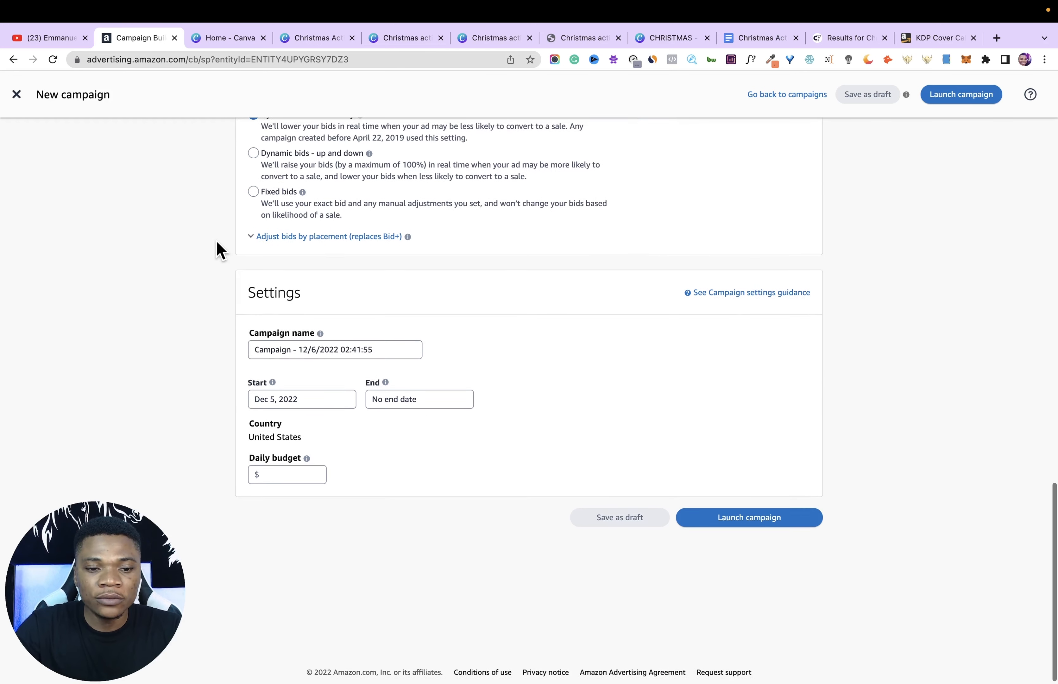
left_click(298, 345)
triple_click(298, 345)
type("CH")
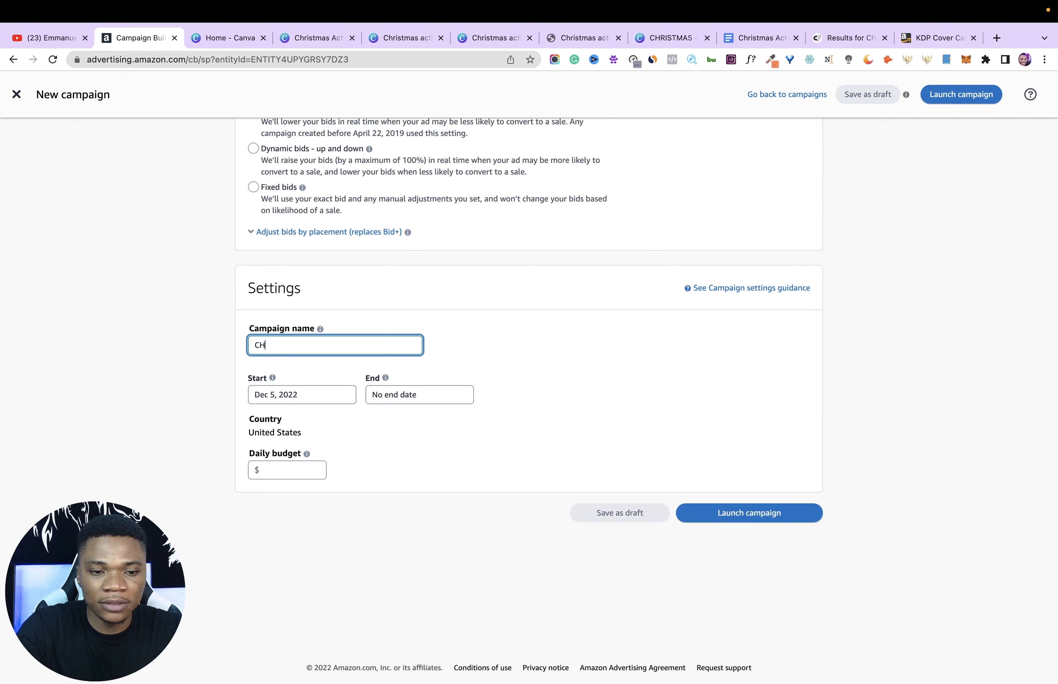
key("Tab")
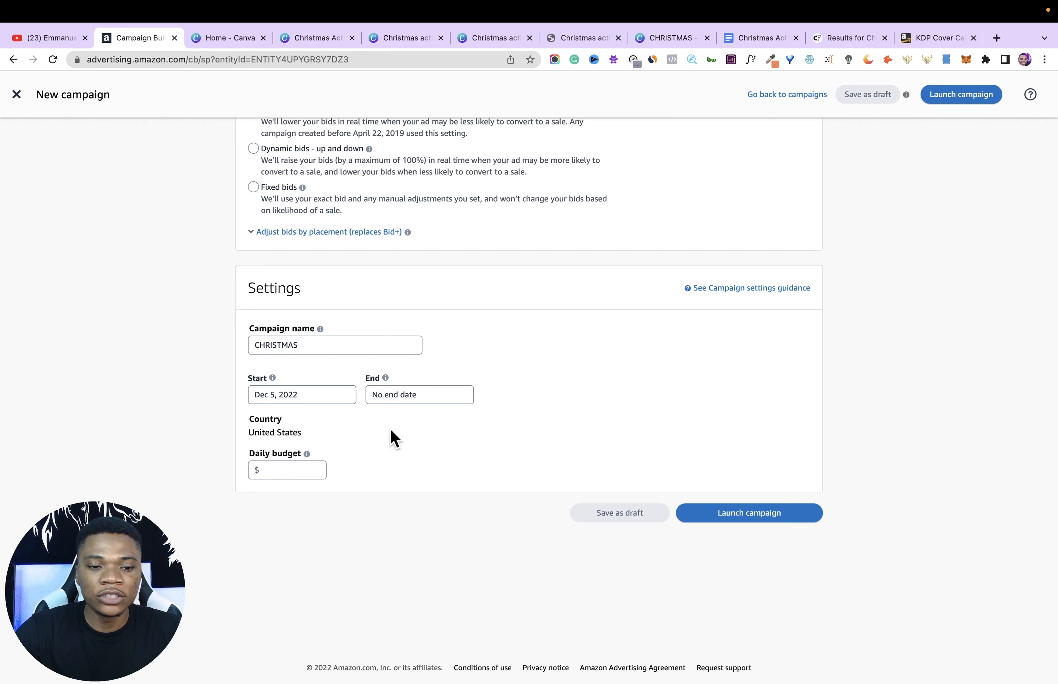
- Set the campaign's daily budget to $5.00 and launch the campaign
left_click(283, 467)
type("5")
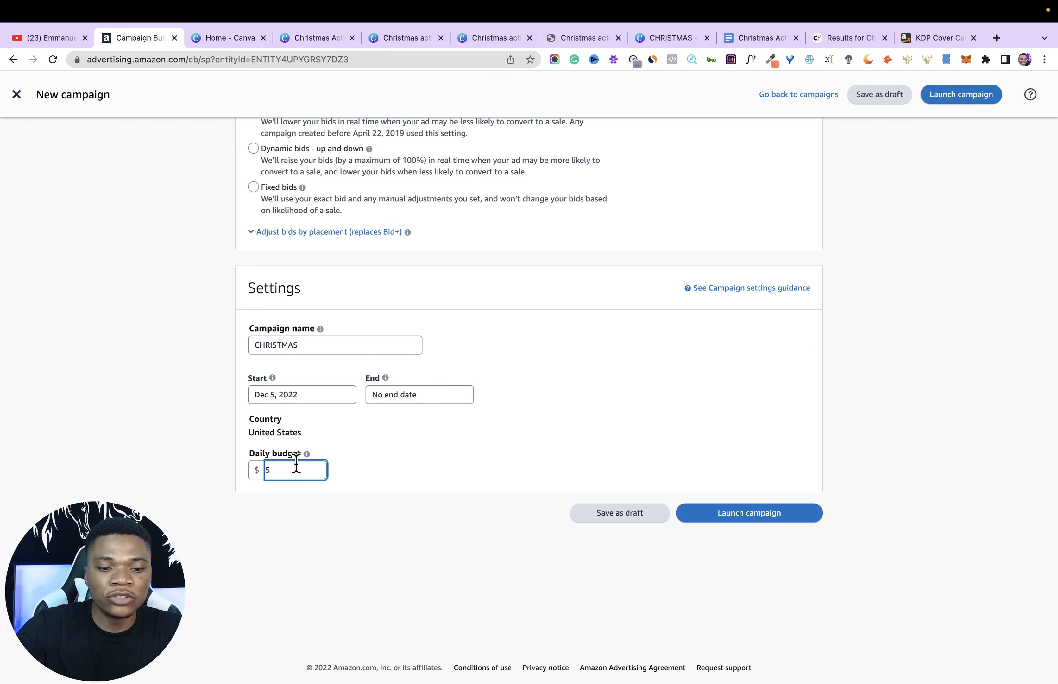
left_click(463, 444)
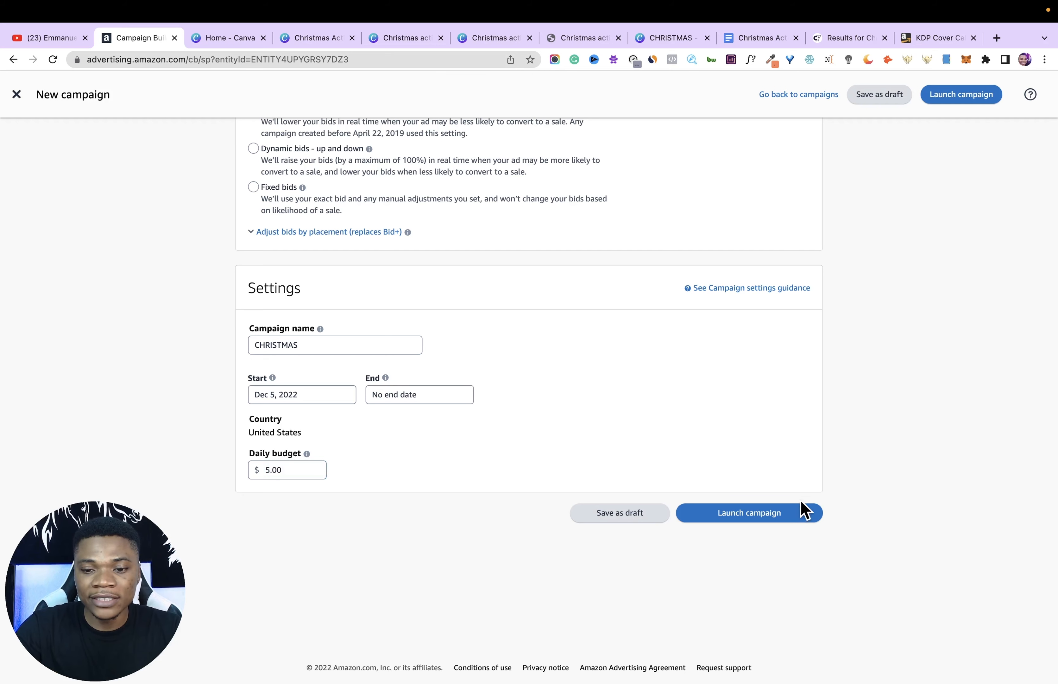
left_click(775, 516)
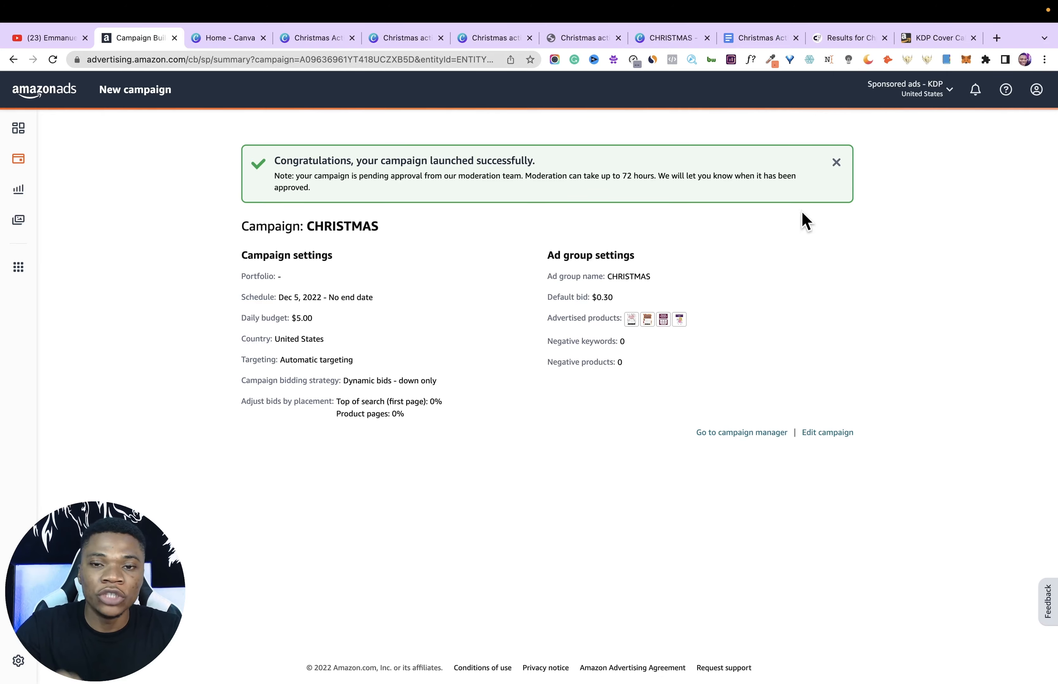
- Open amazon.com in a new browser tab and search the Books department for "christmas books for kids"
left_click(996, 38)
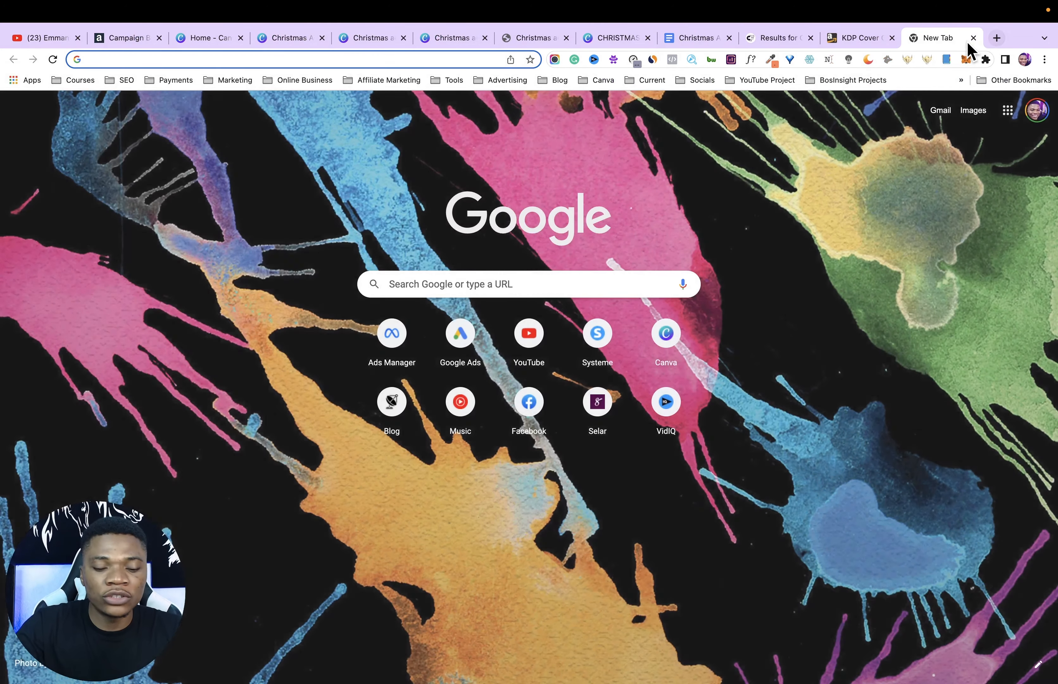
type("ama")
key("Return")
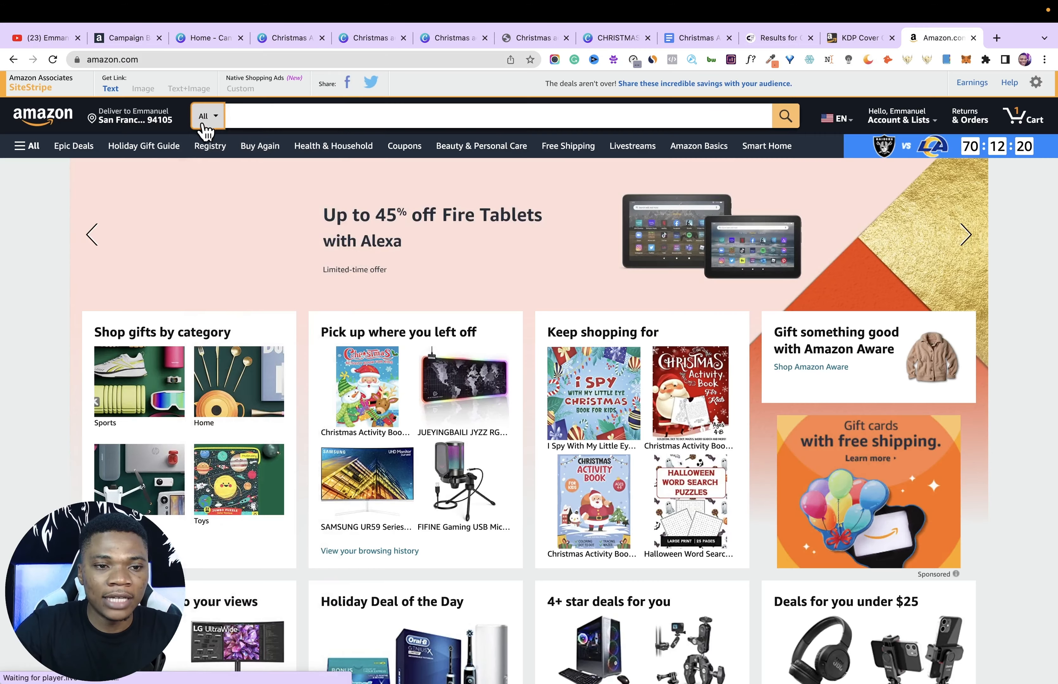
left_click(207, 115)
left_click(248, 300)
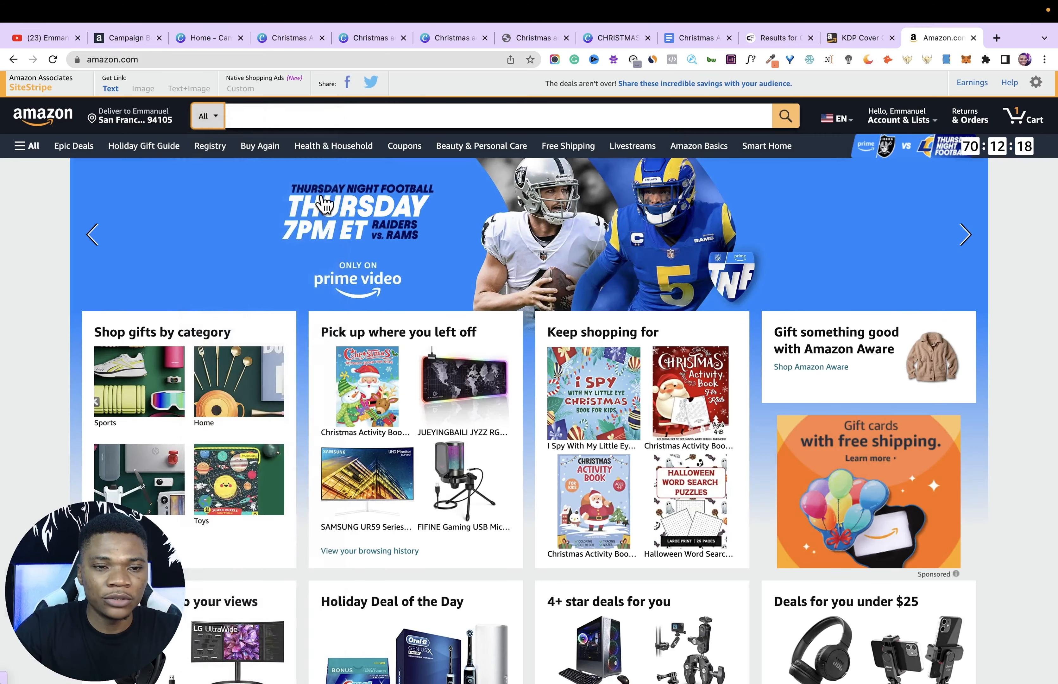
type("CHRIST")
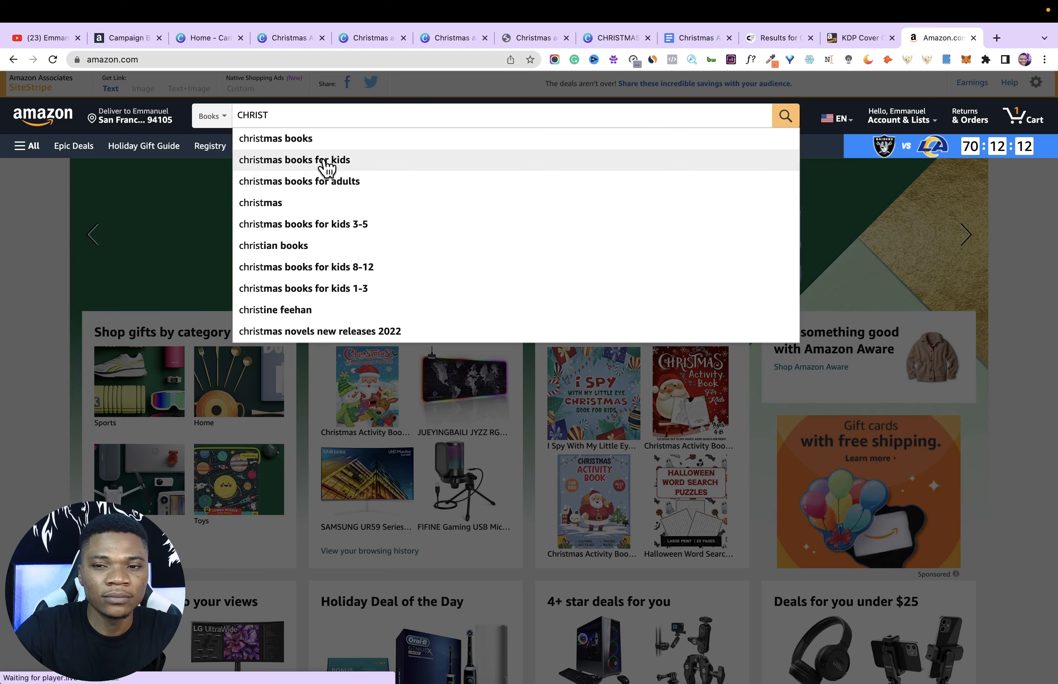
left_click(327, 167)
- Examine the sponsored placements and book listings in the search results, and return to the launched CHRISTMAS campaign's summary
scroll(921, 338, "down", 3)
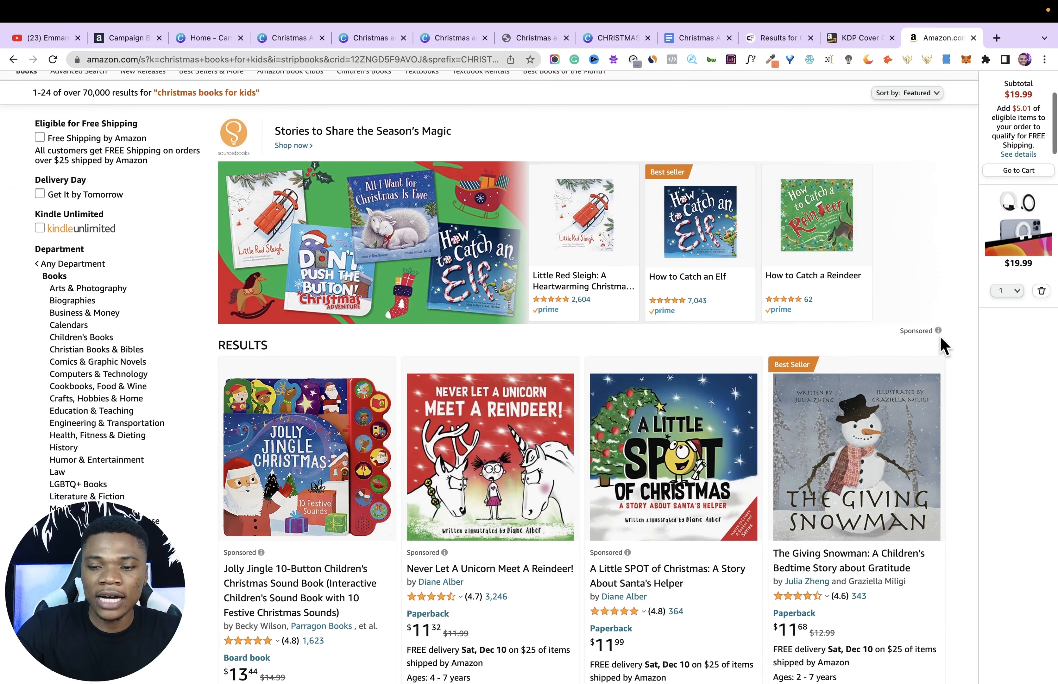
scroll(989, 484, "down", 5)
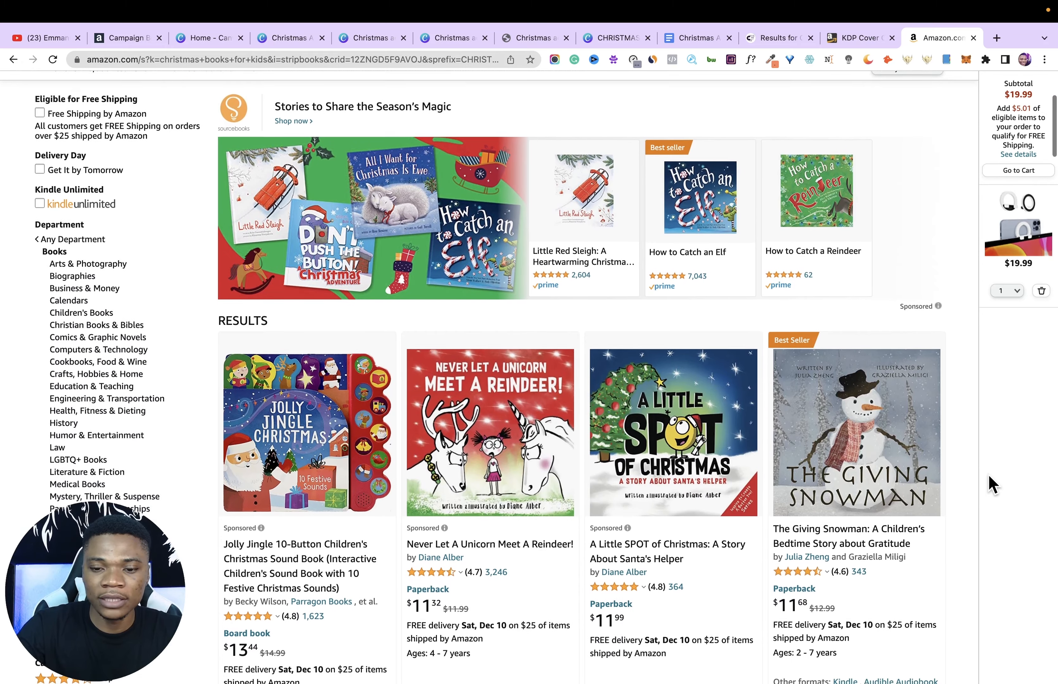
scroll(909, 377, "down", 10)
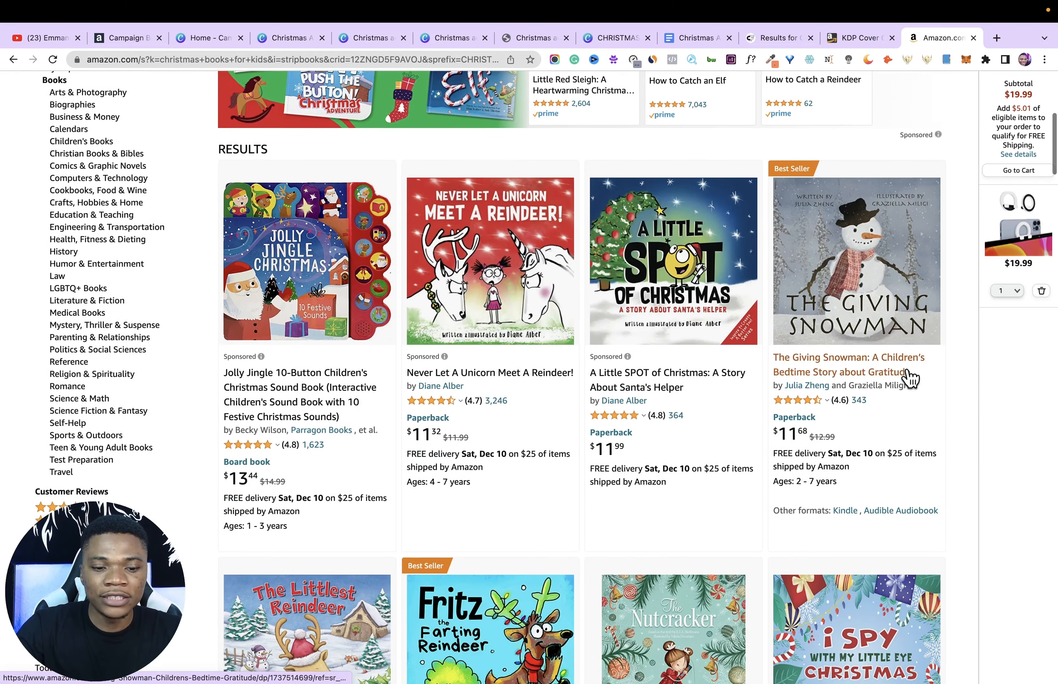
scroll(909, 378, "down", 9)
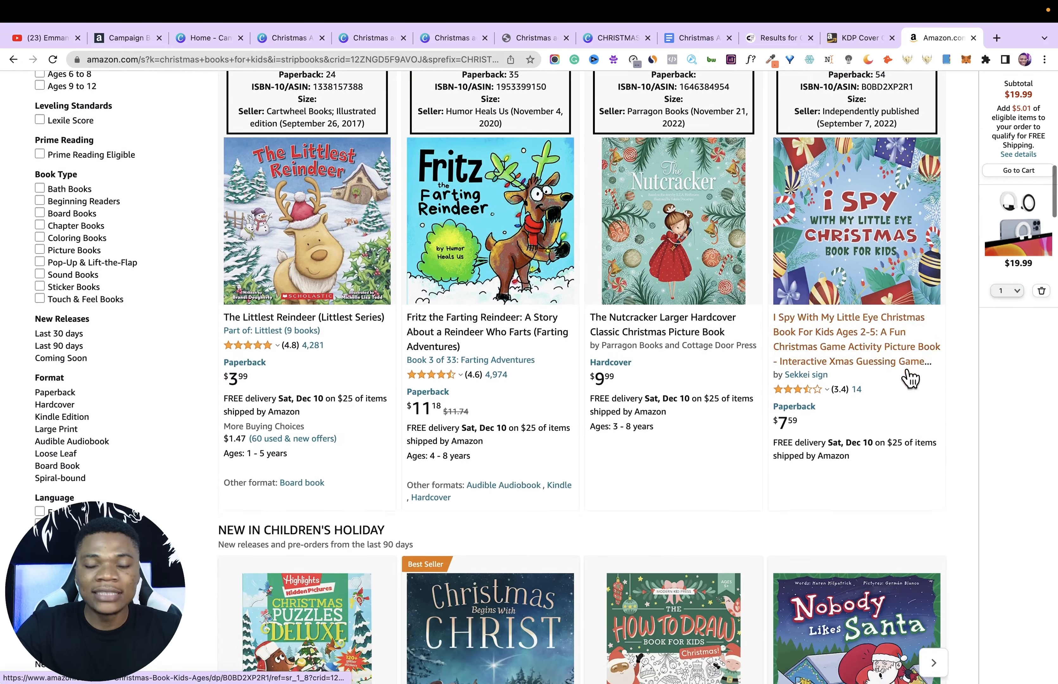
scroll(909, 378, "down", 10)
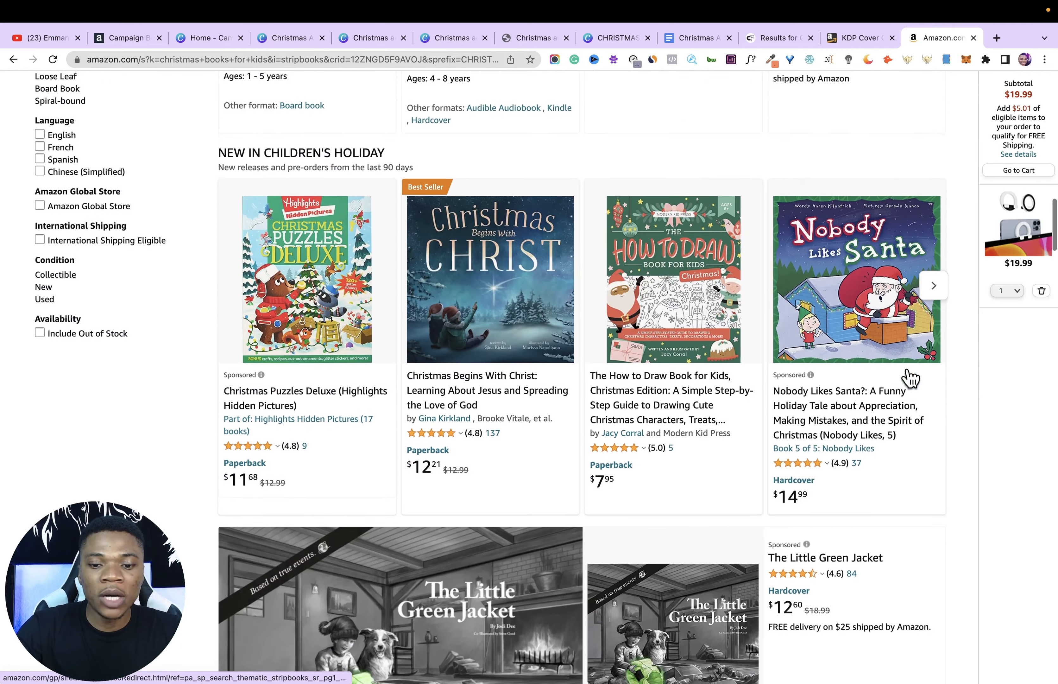
scroll(909, 378, "down", 7)
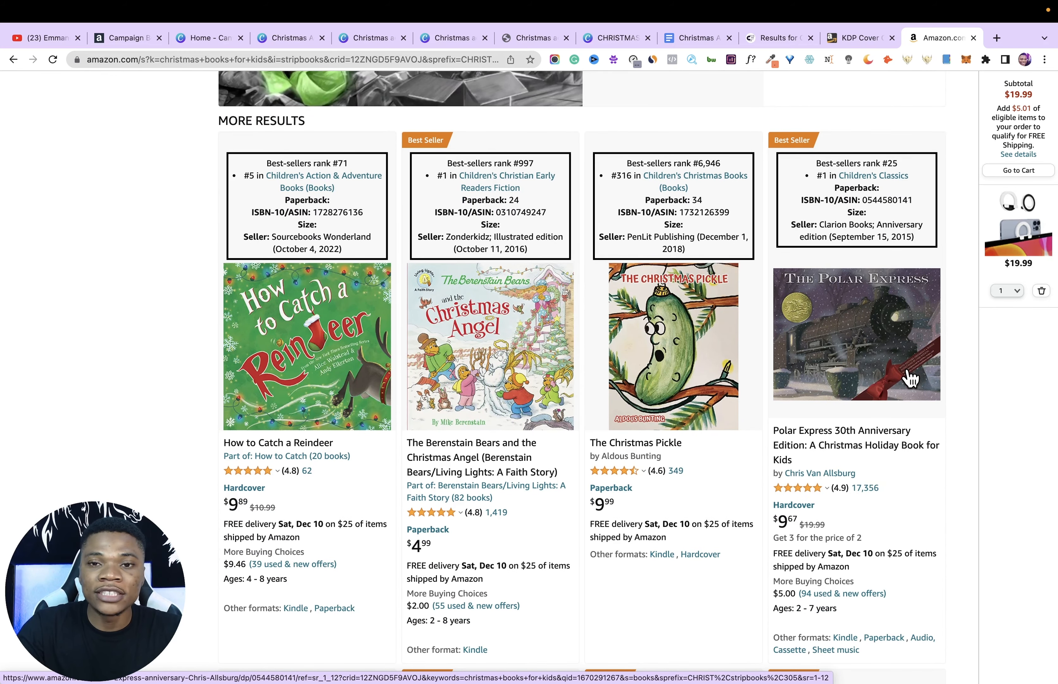
scroll(909, 378, "up", 20)
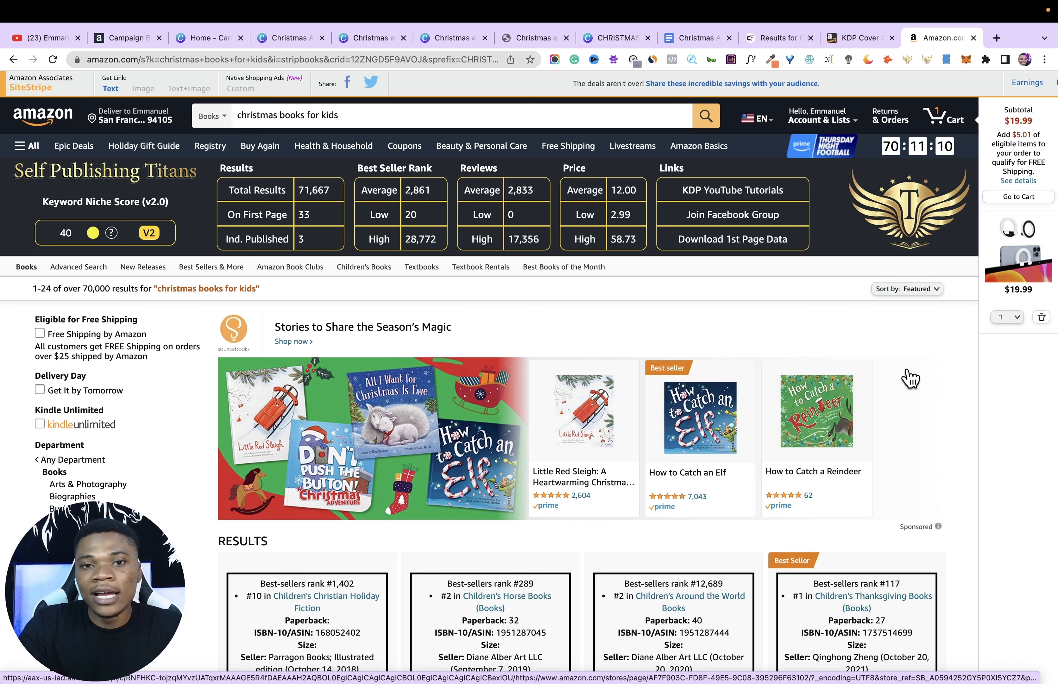
scroll(910, 378, "down", 3)
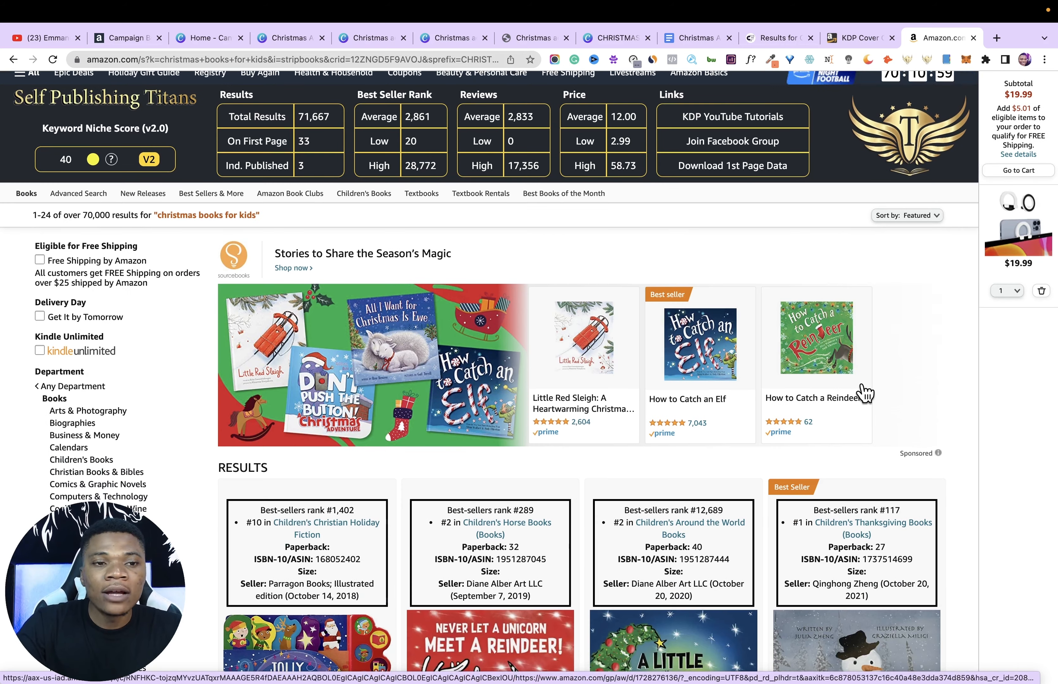
left_click(117, 39)
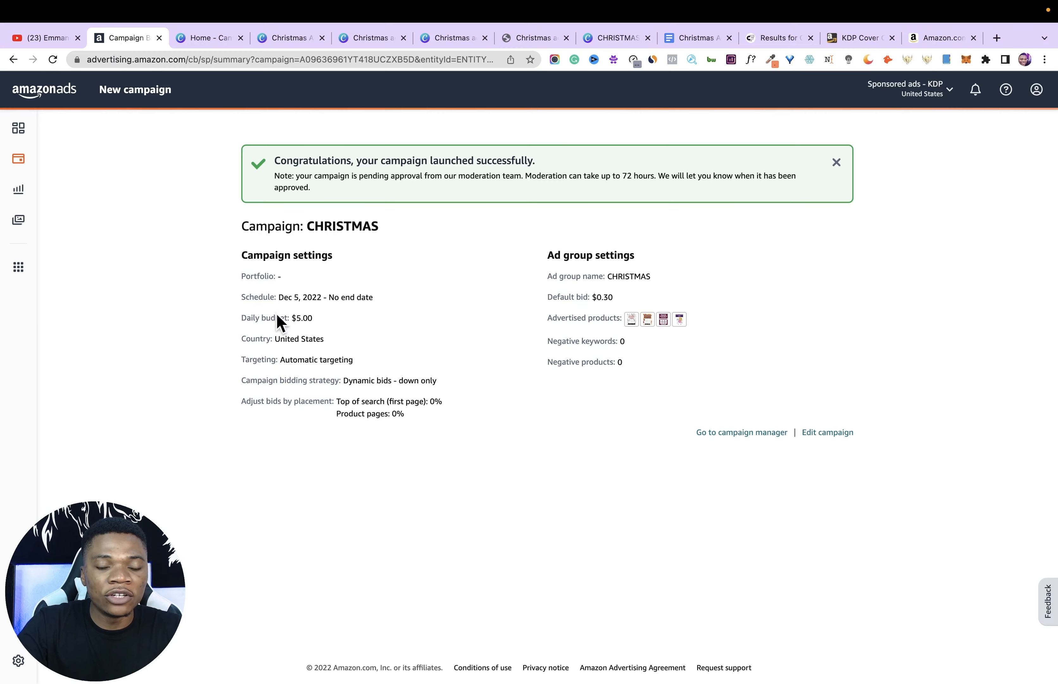